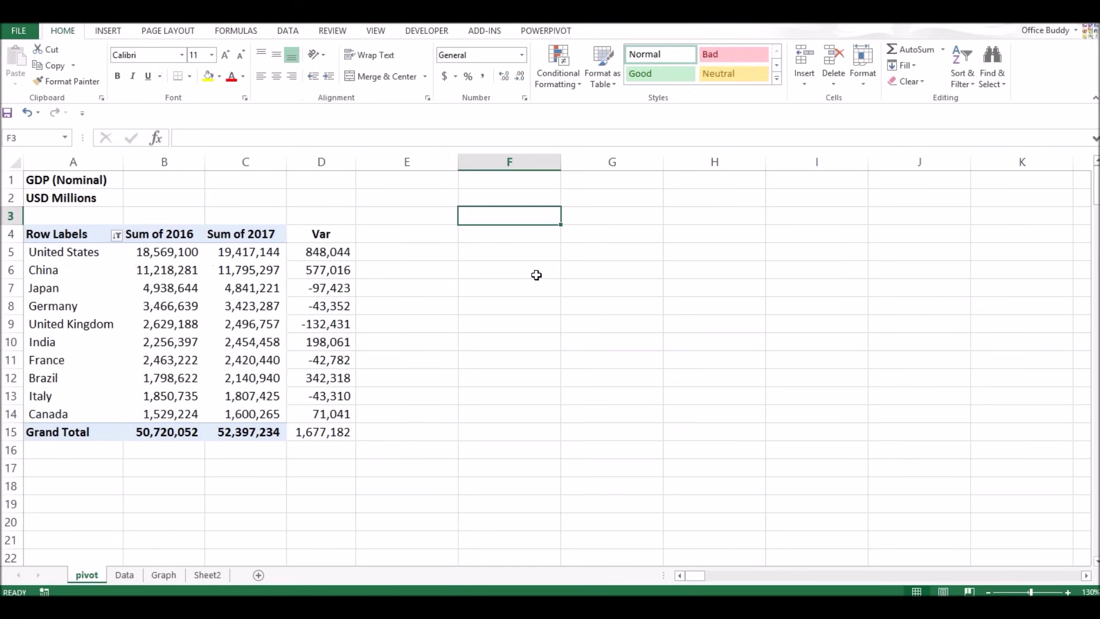
# Step: Enter the column headers Start/End in cell G3 and Base in cell H3
pyautogui.click(578, 218)
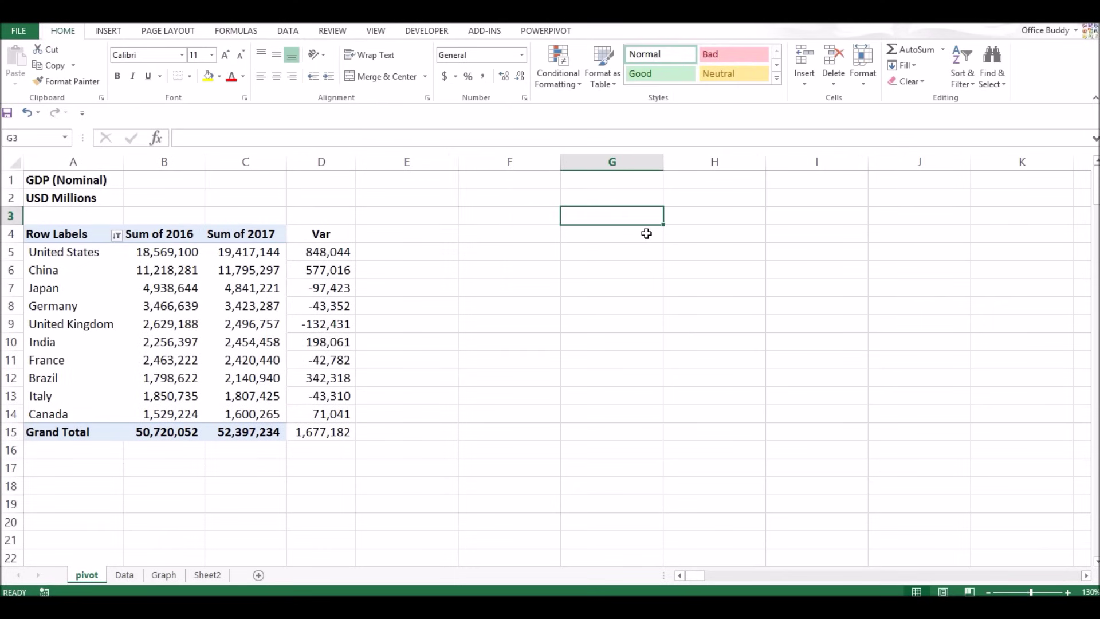
pyautogui.write('Start')
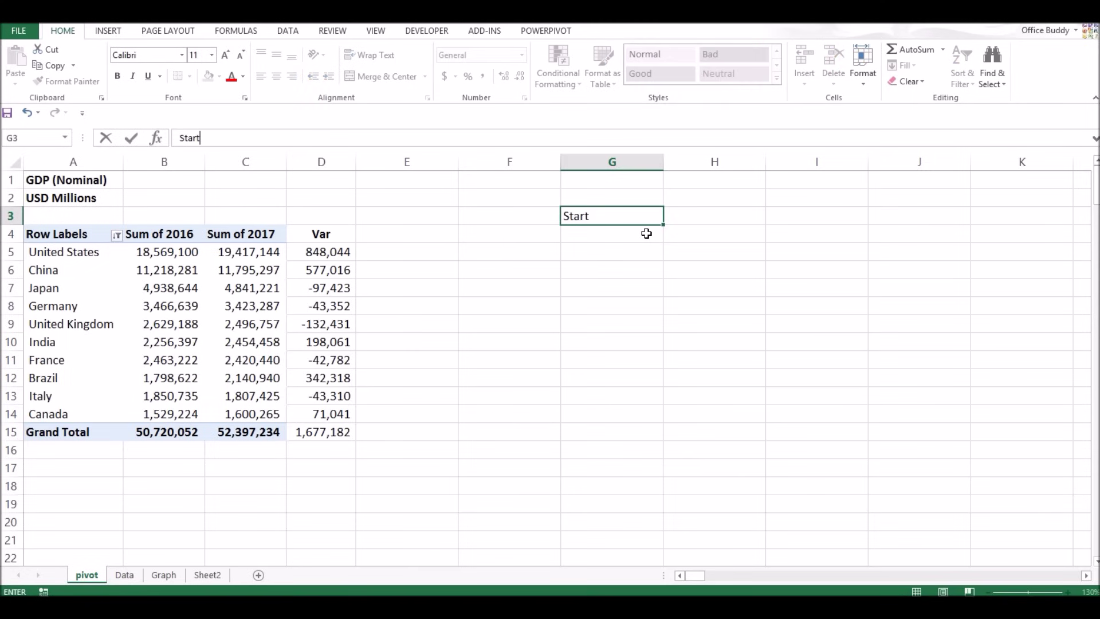
pyautogui.write('/End')
pyautogui.press('Return')
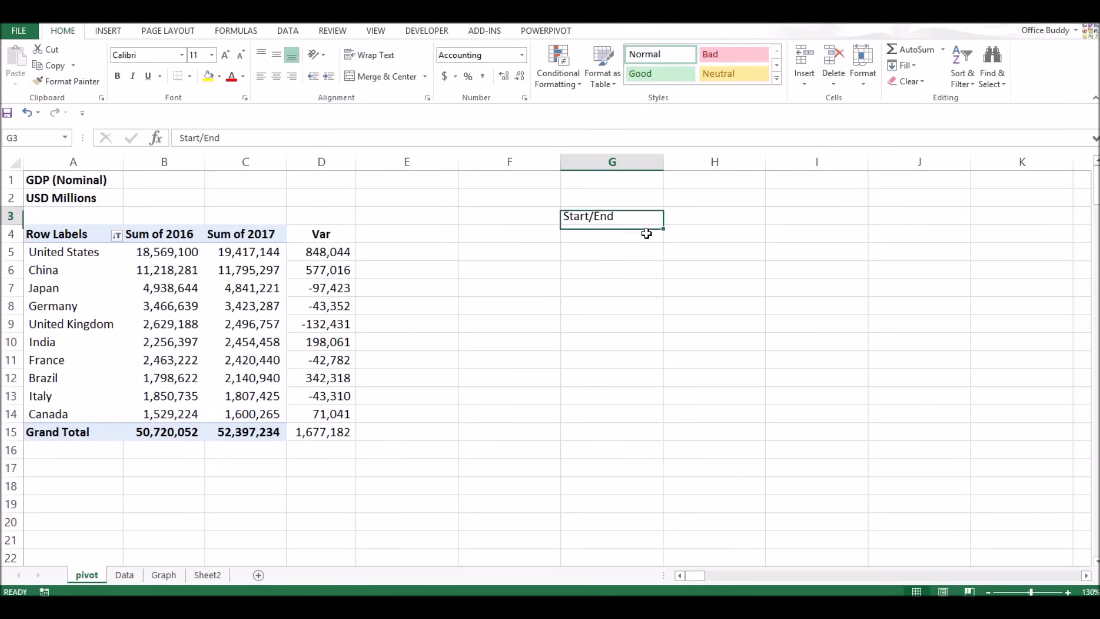
pyautogui.press('Up')
pyautogui.press('Right')
pyautogui.write('Base')
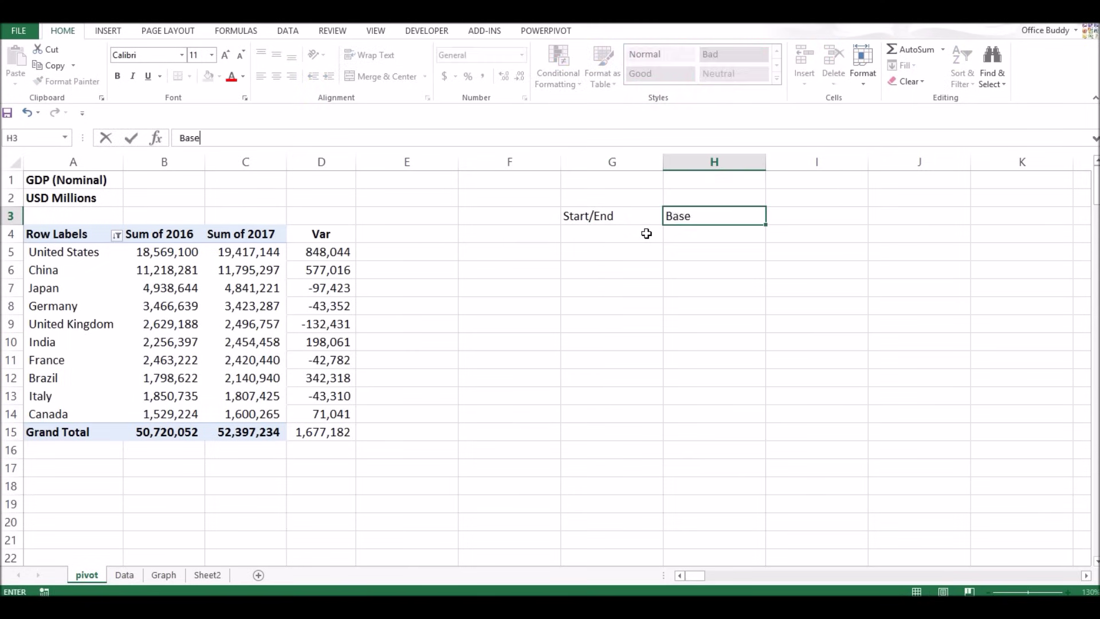
pyautogui.press('Return')
# Step: Add the column headers Up in cell I3 and Down in cell J3
pyautogui.press('Up')
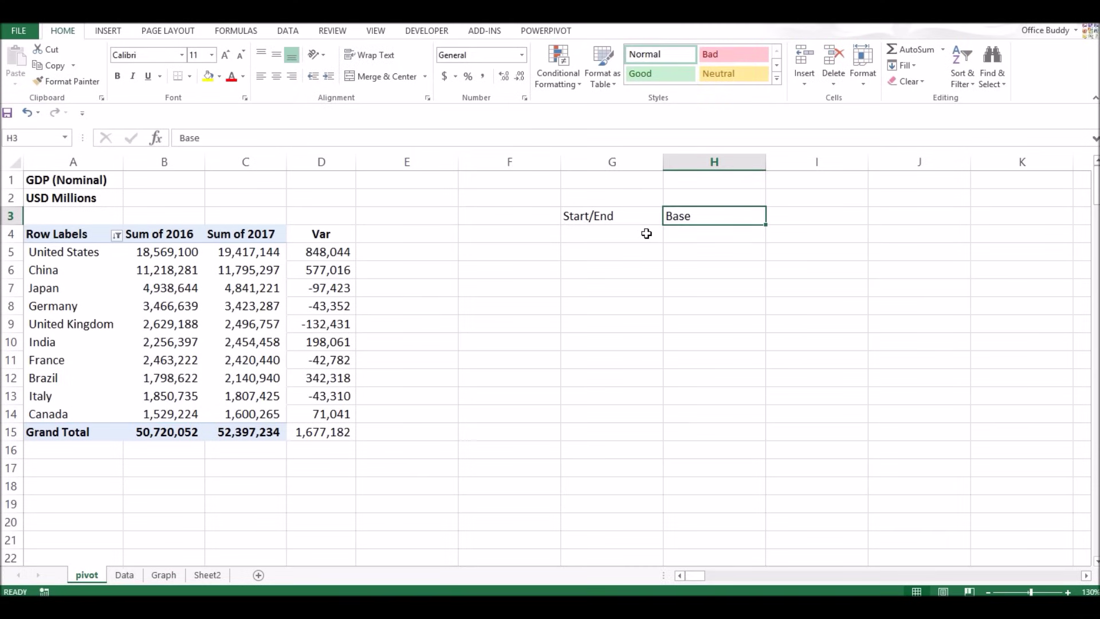
pyautogui.press('Right')
pyautogui.write('Up')
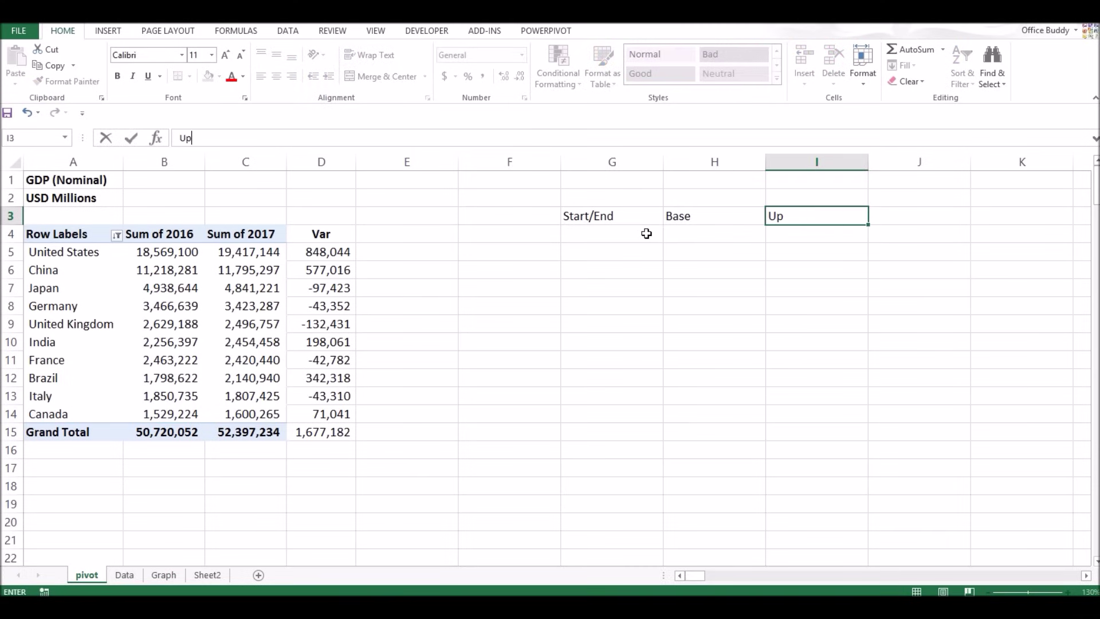
pyautogui.press('Return')
pyautogui.press('Up')
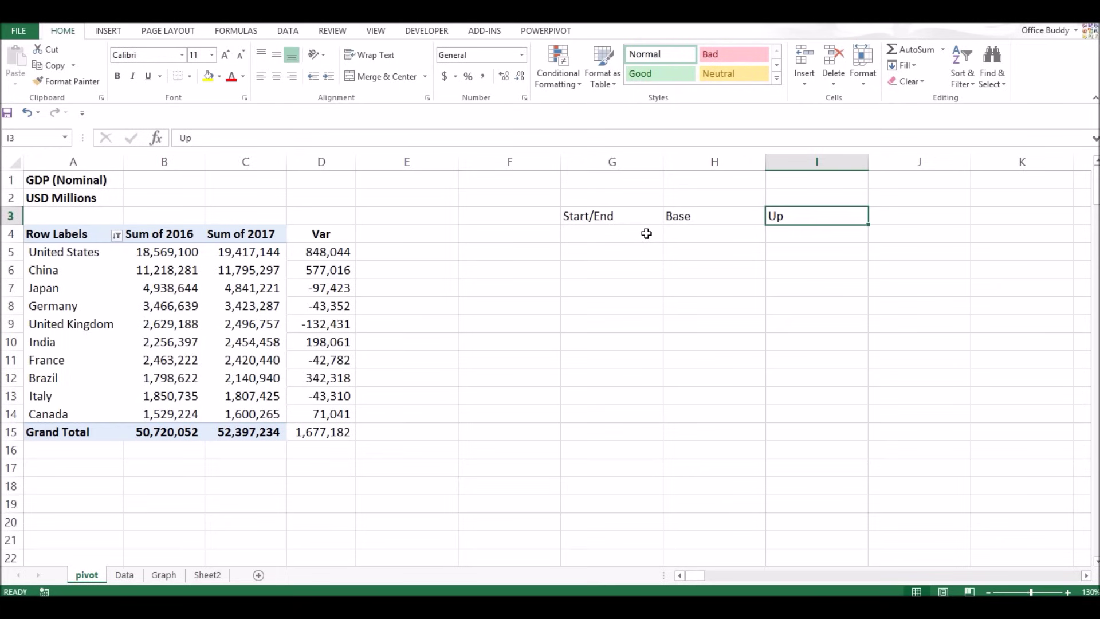
pyautogui.press('Right')
pyautogui.write('Down')
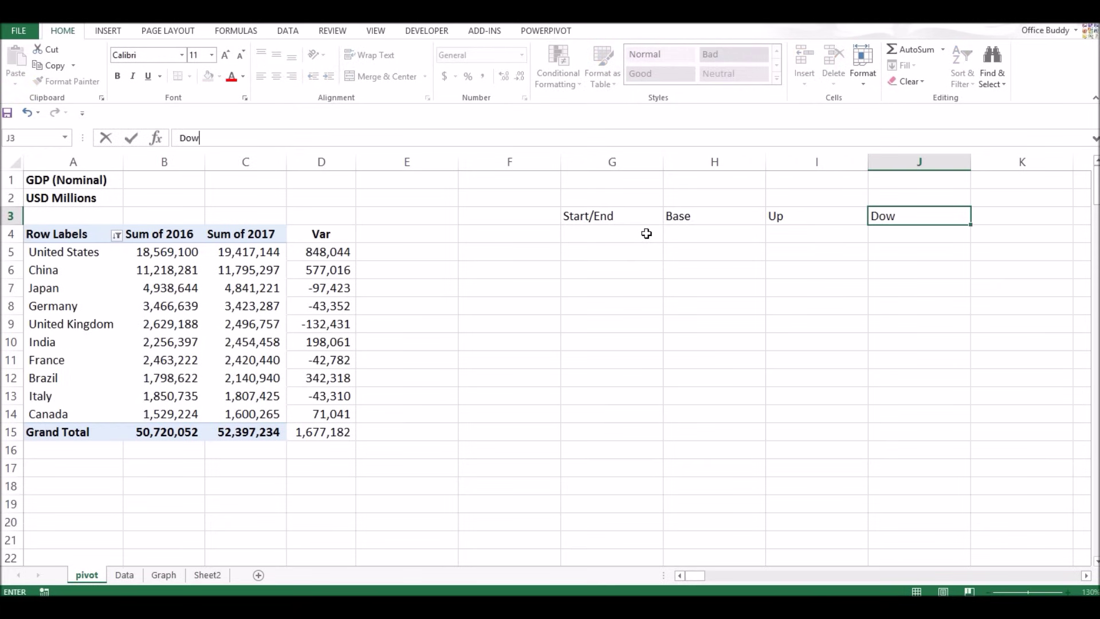
pyautogui.press('Return')
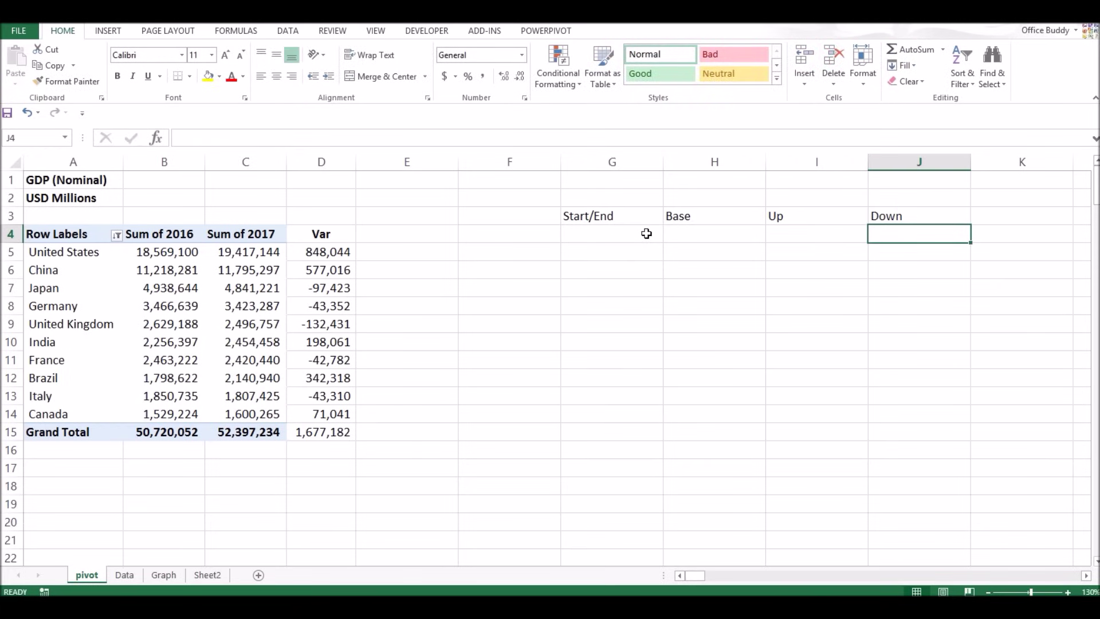
pyautogui.press('Left')
pyautogui.press('Left')
pyautogui.press('Left')
pyautogui.press('Left')
pyautogui.press('Up')
pyautogui.press('Right')
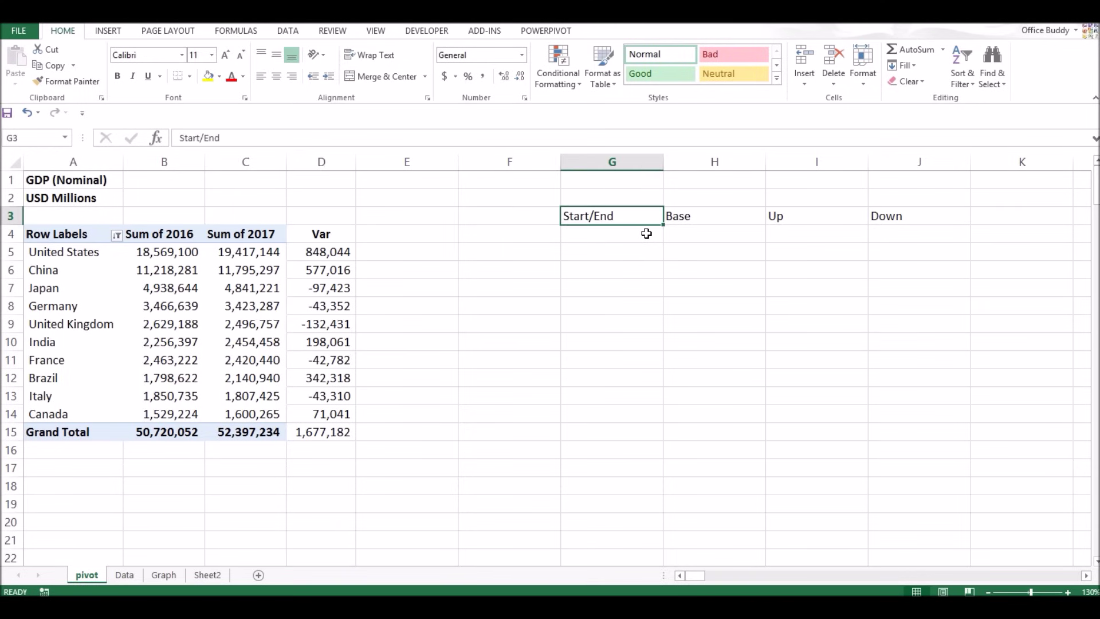
pyautogui.press('Down')
pyautogui.press('Up')
pyautogui.press('Down')
pyautogui.press('Left')
pyautogui.press('Left')
pyautogui.press('Left')
pyautogui.press('Left')
pyautogui.press('Left')
pyautogui.press('Left')
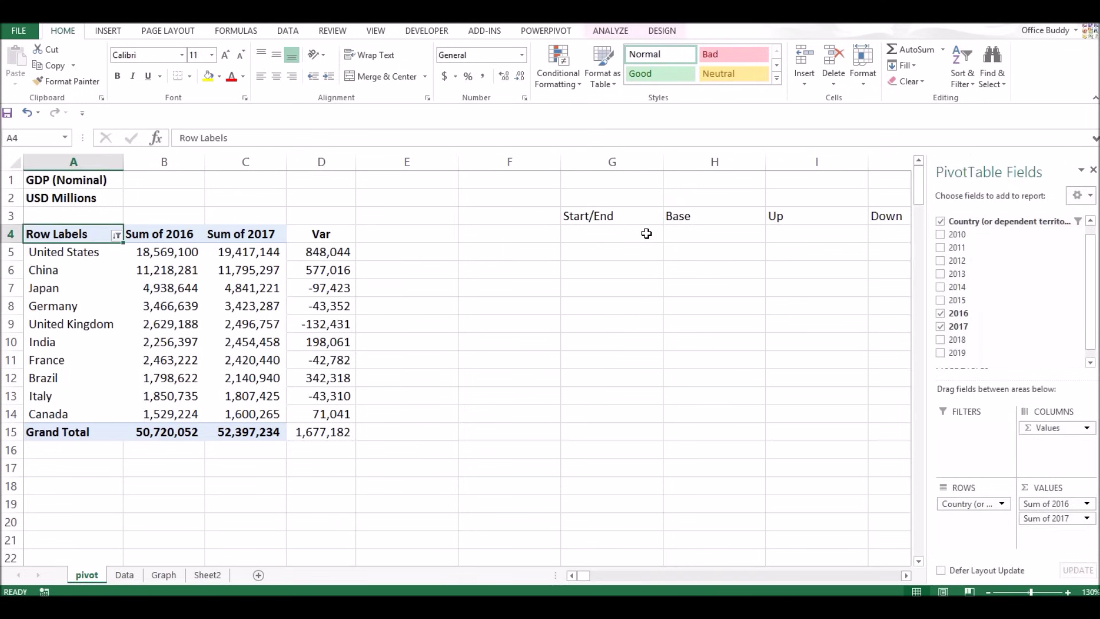
pyautogui.press('Right')
pyautogui.press('Right')
pyautogui.press('Right')
pyautogui.press('Right')
pyautogui.press('Right')
pyautogui.press('Right')
pyautogui.press('Left')
pyautogui.press('Up')
pyautogui.press('Right')
pyautogui.press('Left')
pyautogui.press('Right')
pyautogui.press('Down')
pyautogui.press('Up')
pyautogui.press('Down')
# Step: Enter 2016 in cell F4 as the first row label of the new table
pyautogui.press('Left')
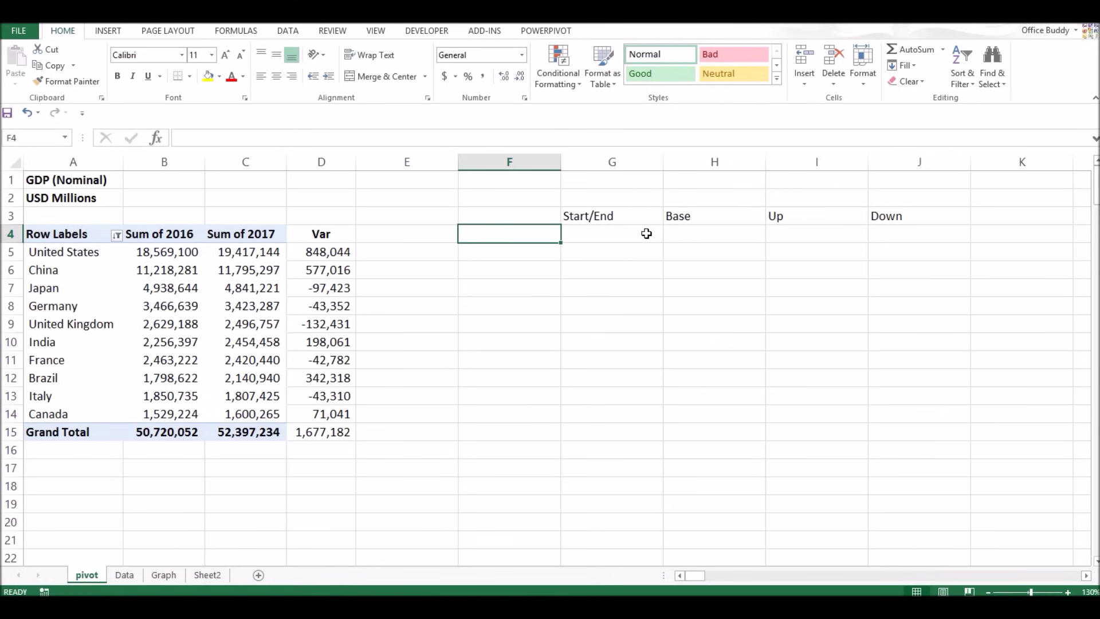
pyautogui.write('2016')
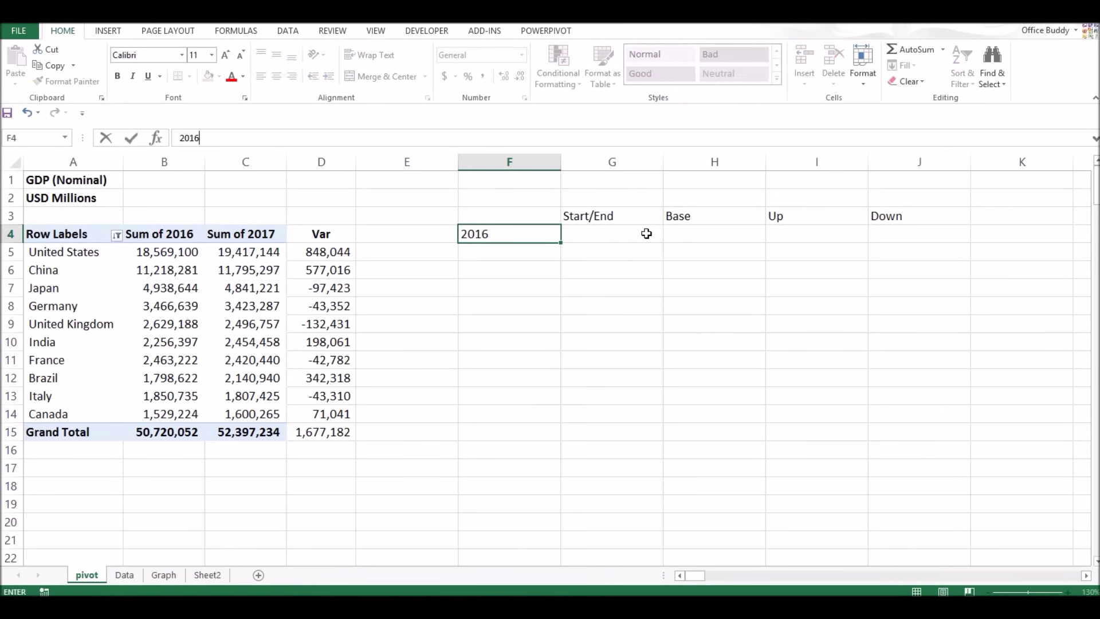
pyautogui.press('Return')
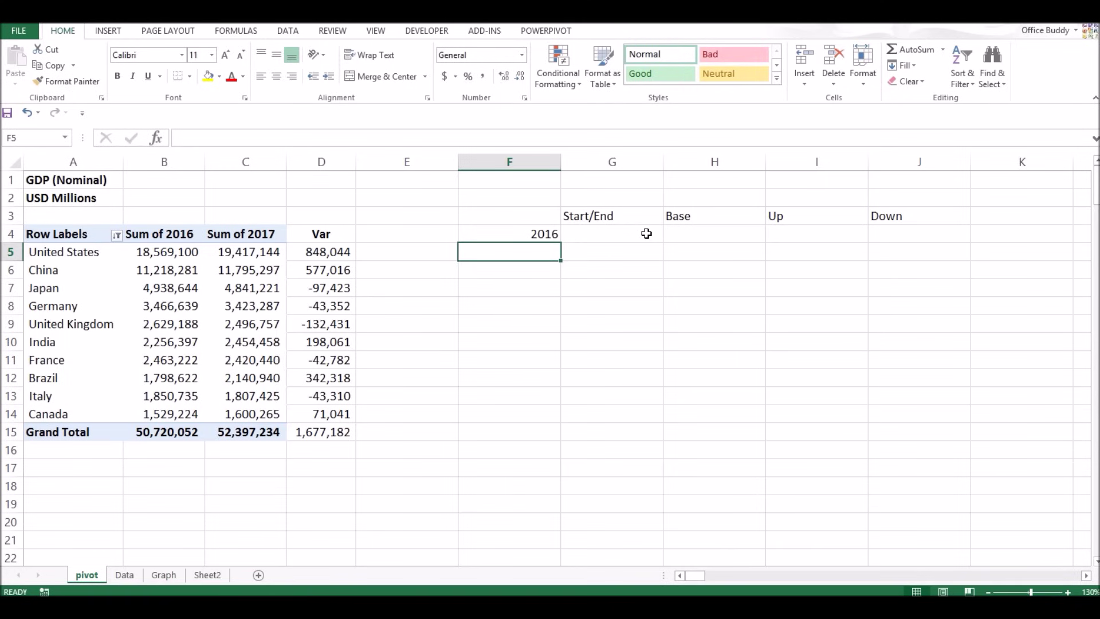
pyautogui.press('Up')
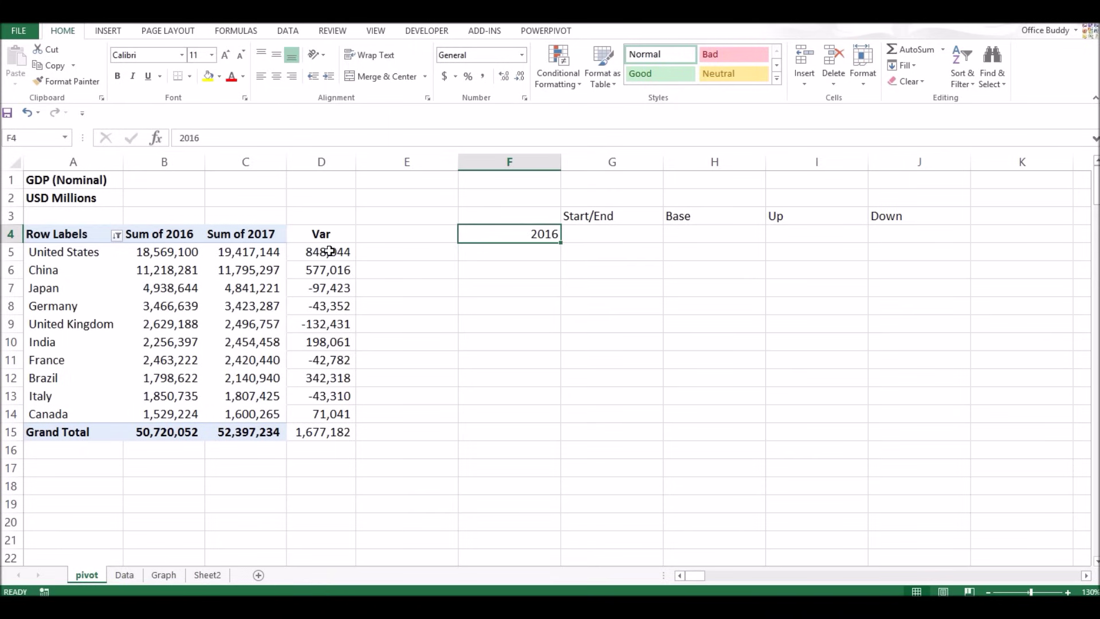
# Step: Link F5 to the first country name with =A5 and fill the formula down to F14
pyautogui.moveTo(321, 252); pyautogui.dragTo(327, 412)
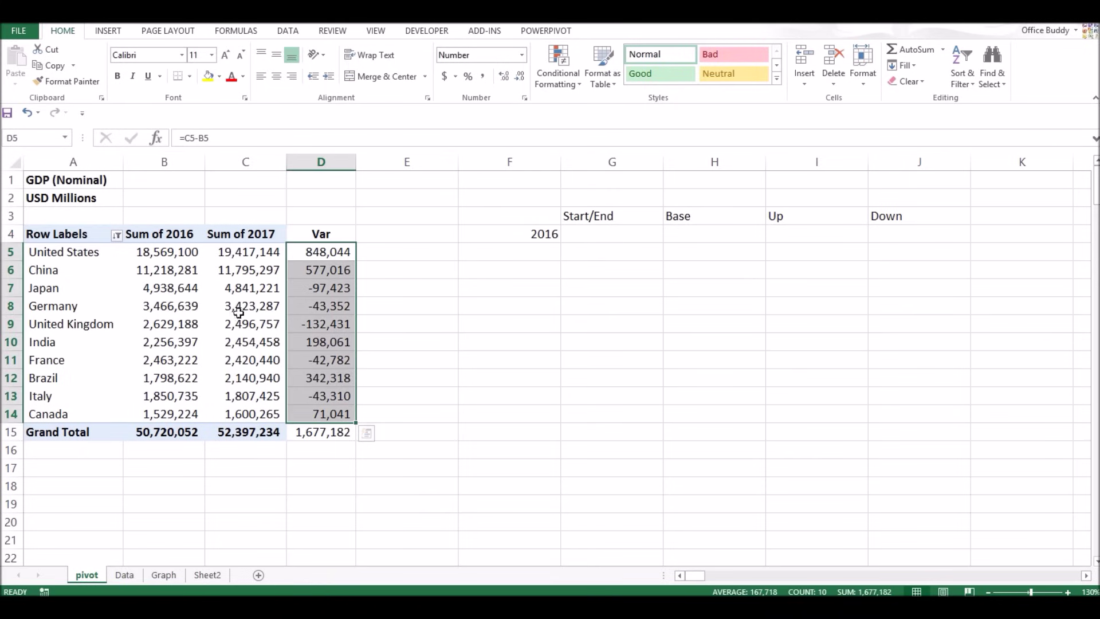
pyautogui.click(246, 434)
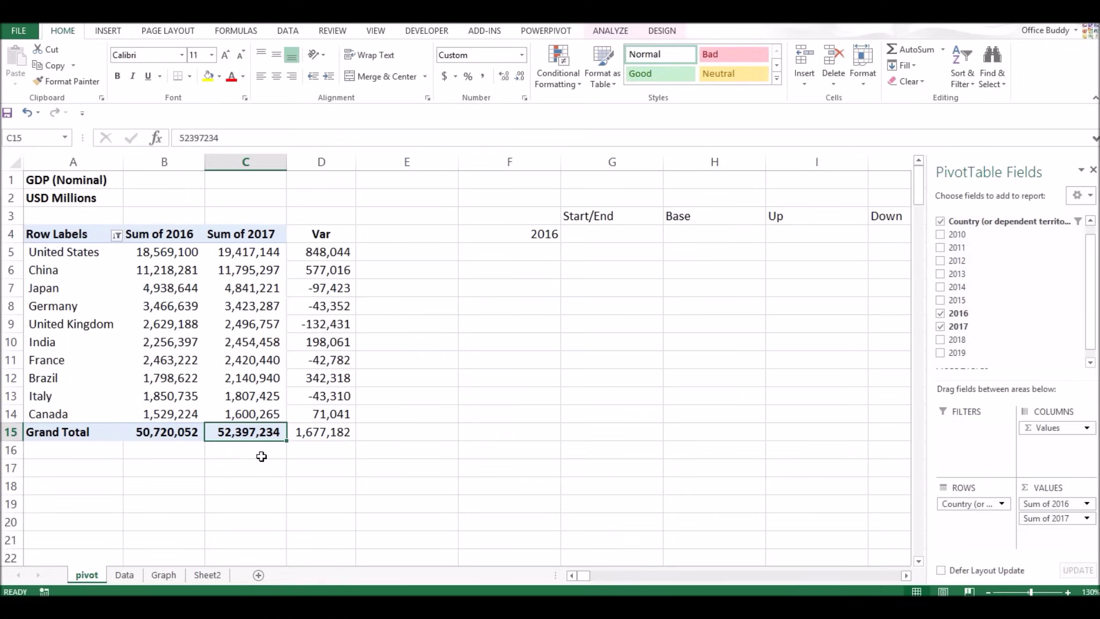
pyautogui.click(537, 253)
pyautogui.write('=')
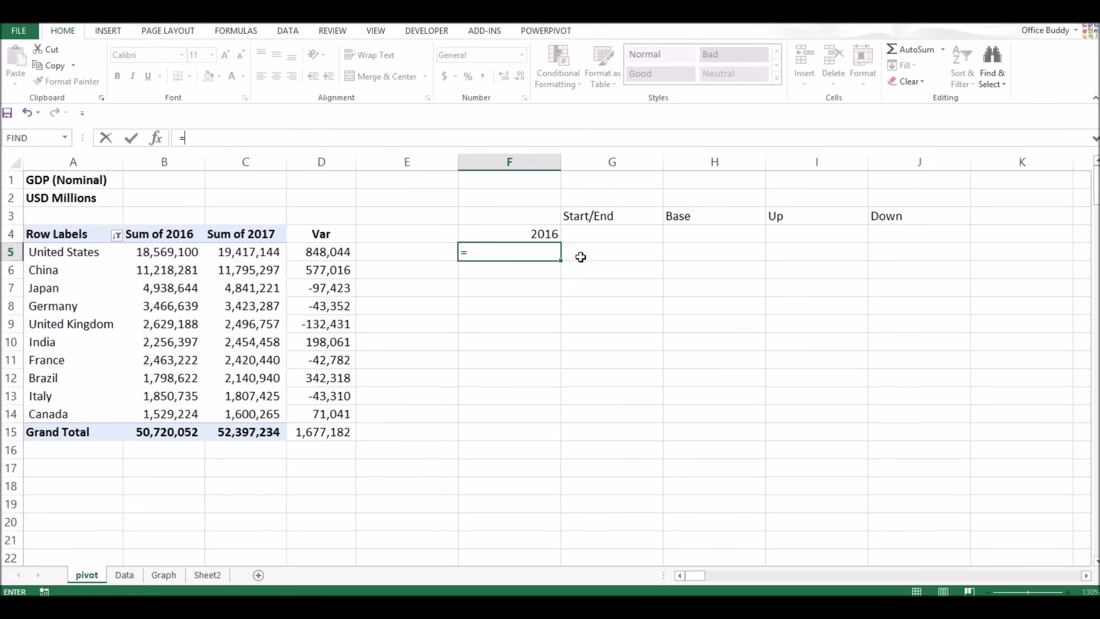
pyautogui.press('Left')
pyautogui.press('Left')
pyautogui.press('Left')
pyautogui.press('Left')
pyautogui.press('Left')
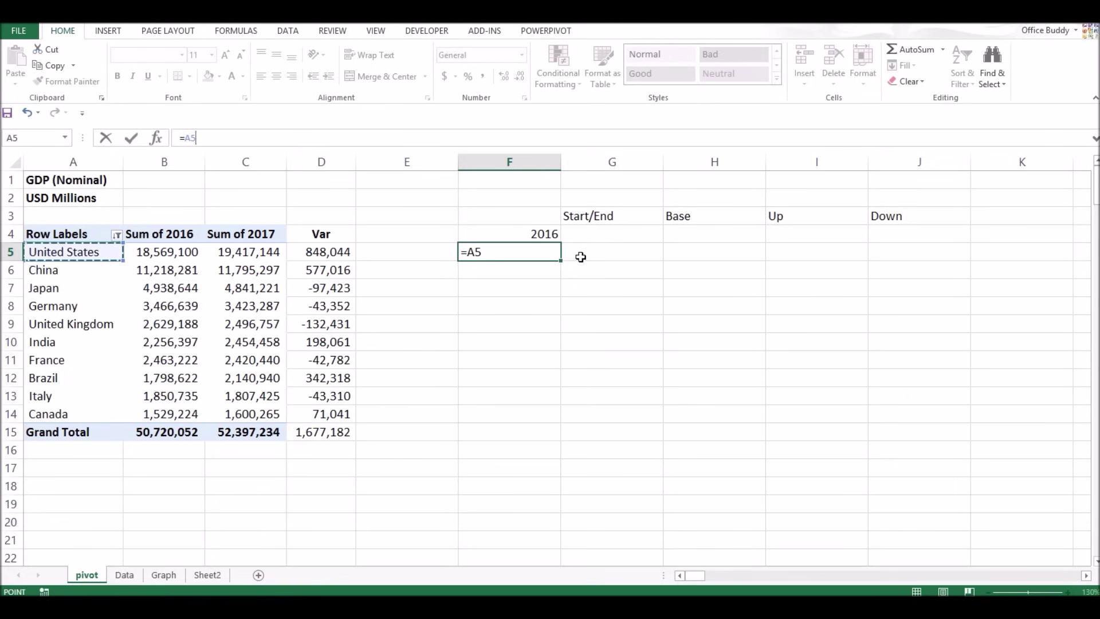
pyautogui.press('Return')
pyautogui.press('Up')
pyautogui.moveTo(558, 262); pyautogui.dragTo(549, 423)
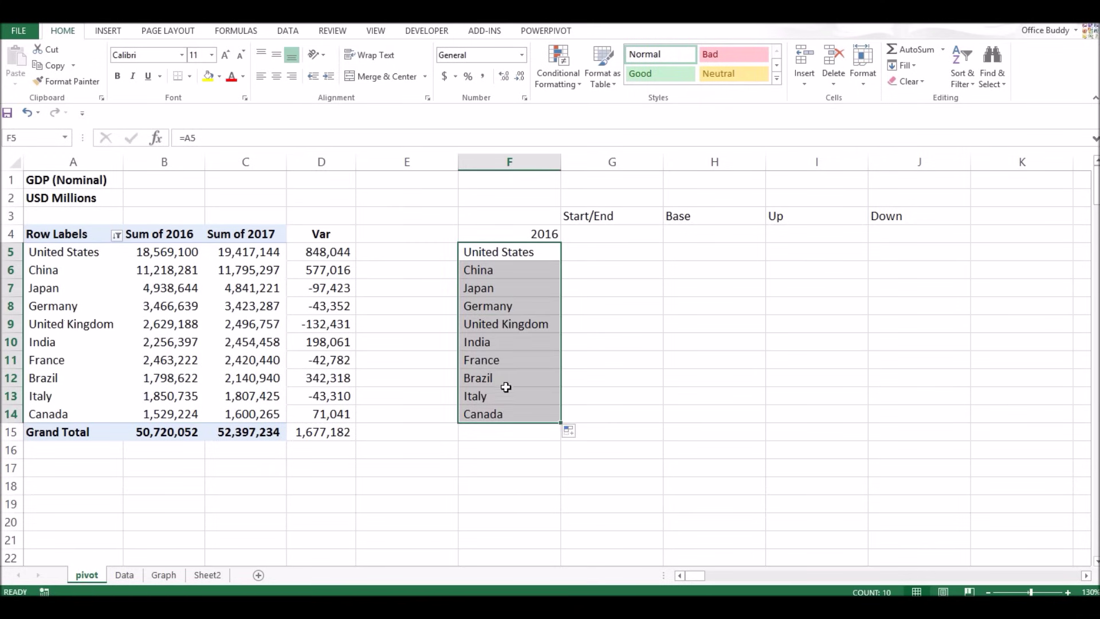
# Step: Enter 2017 in cell F15 as the closing row label below the countries
pyautogui.click(506, 438)
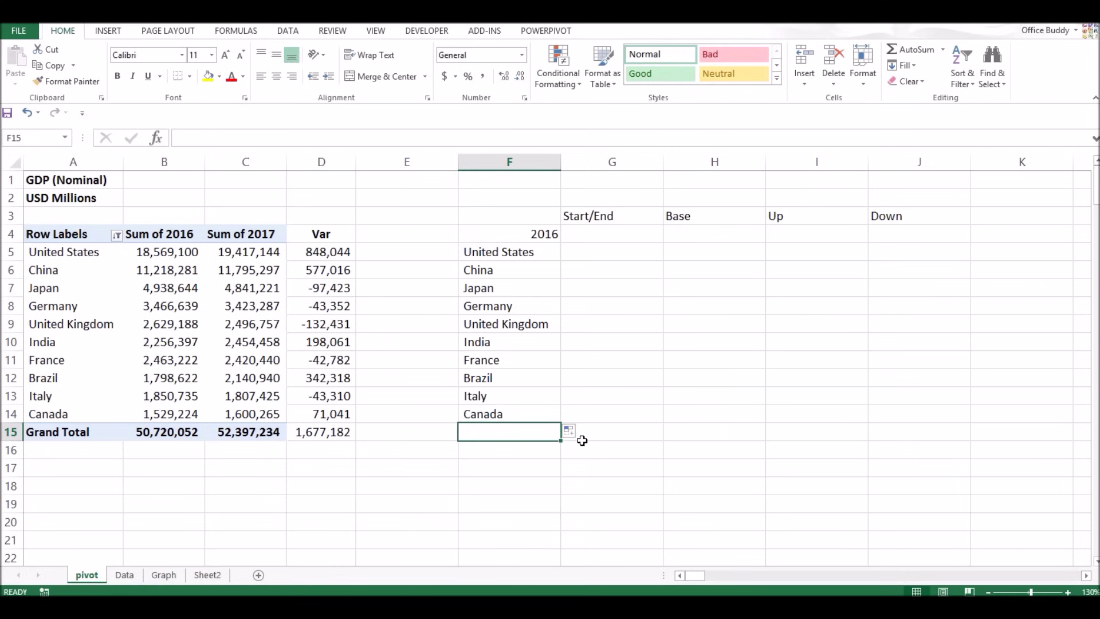
pyautogui.write('2017')
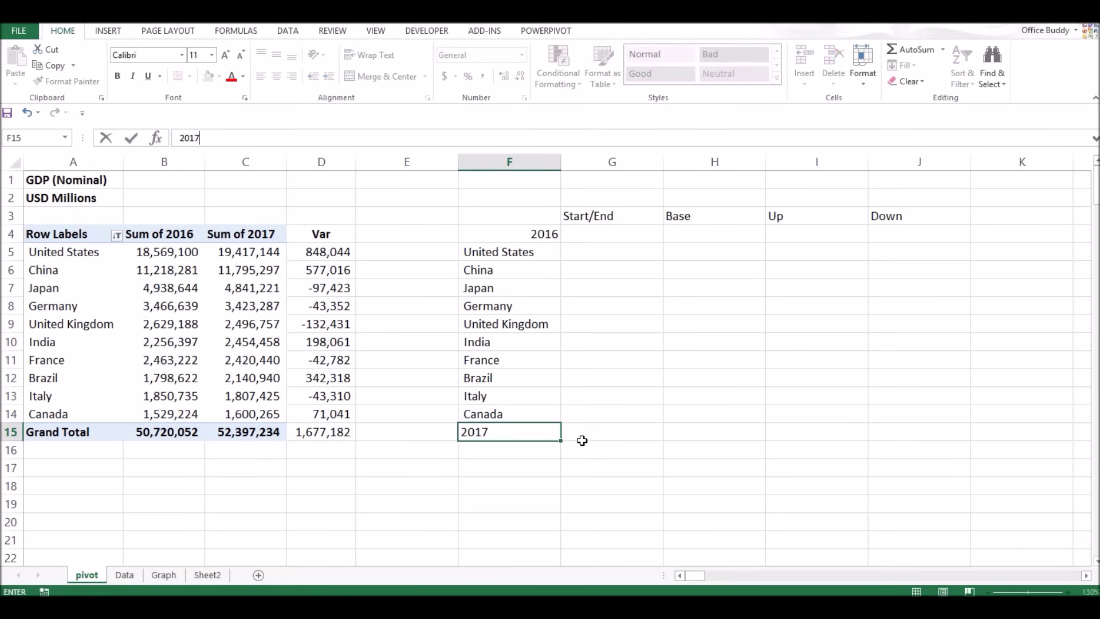
pyautogui.press('Return')
# Step: Link the 2016 Start/End cell G4 to the 2016 grand total with =B15
pyautogui.press('Up')
pyautogui.press('Up')
pyautogui.press('Up')
pyautogui.press('Up')
pyautogui.press('Up')
pyautogui.press('Up')
pyautogui.press('Up')
pyautogui.press('Up')
pyautogui.press('Up')
pyautogui.press('Up')
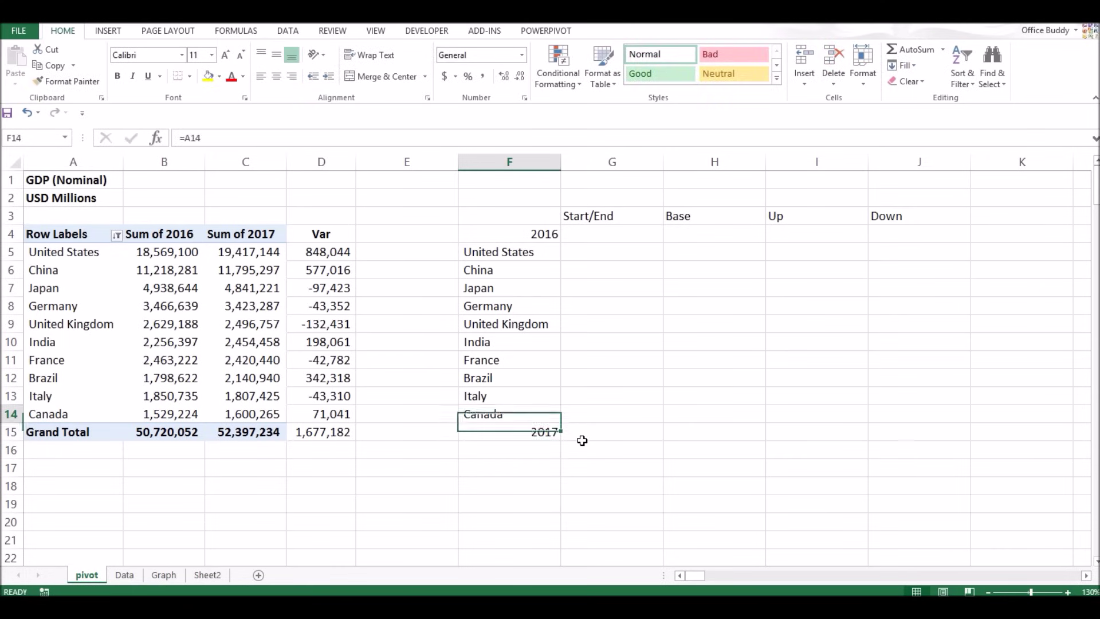
pyautogui.press('Up')
pyautogui.press('Up')
pyautogui.press('Right')
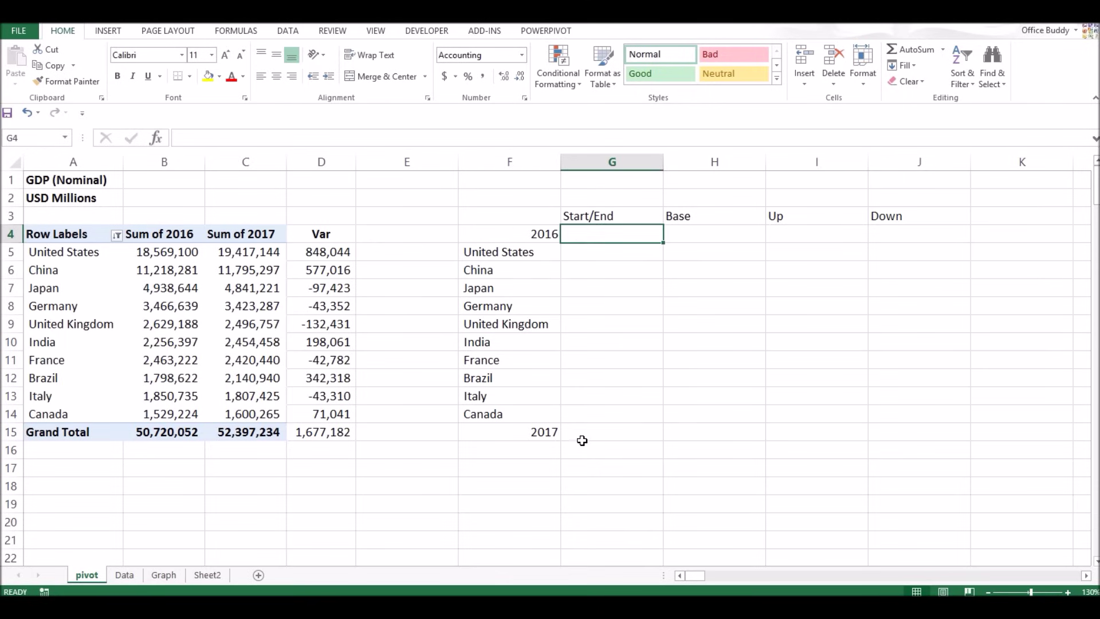
pyautogui.write('=')
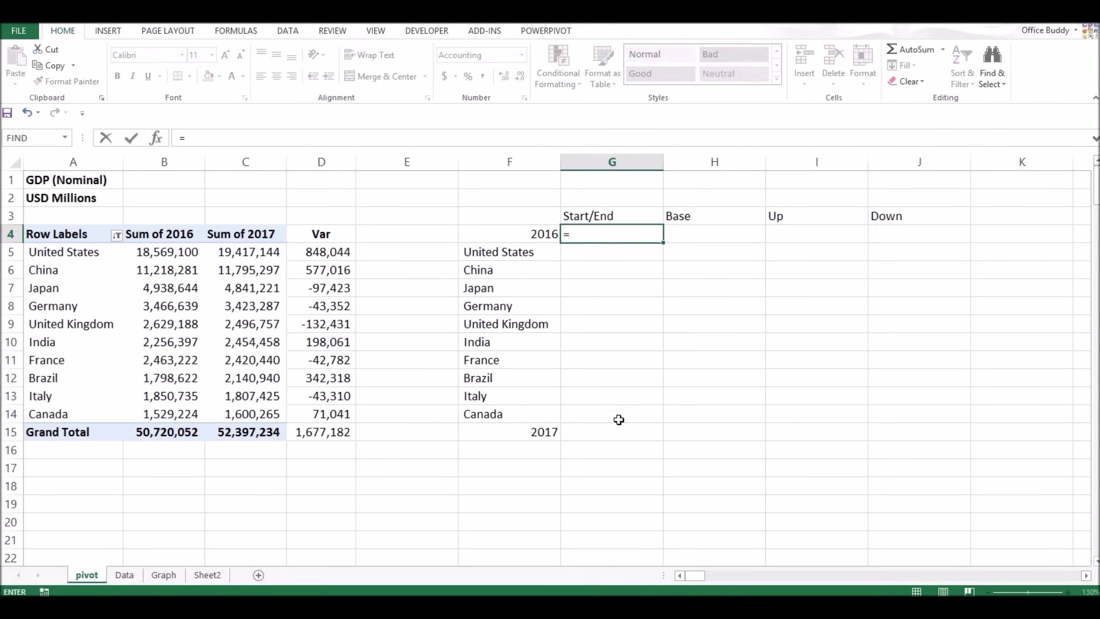
pyautogui.click(162, 436)
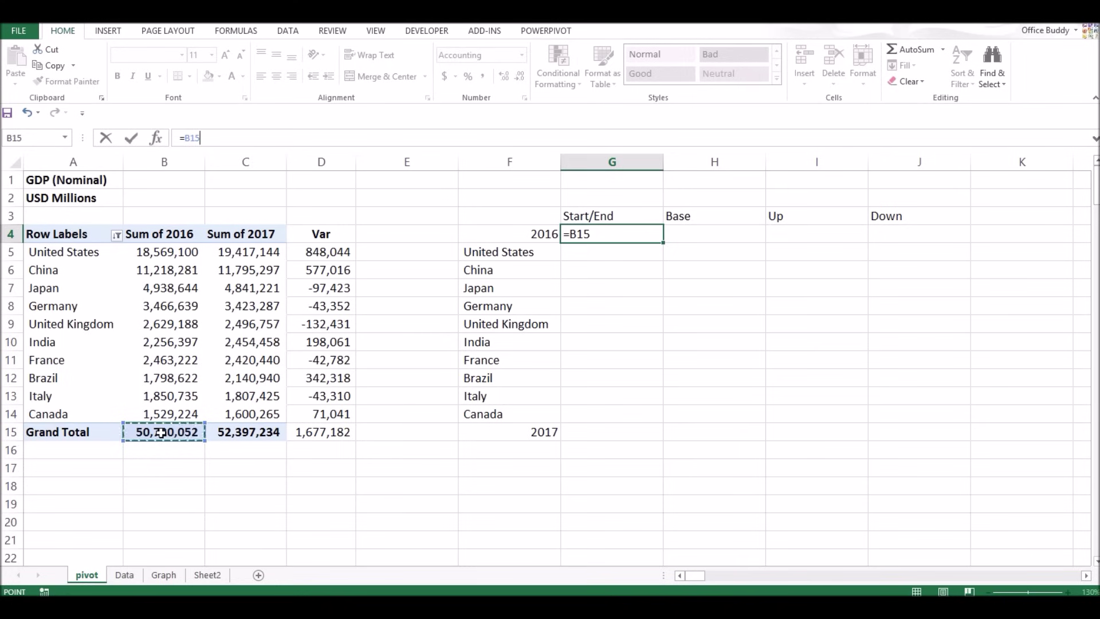
pyautogui.press('Return')
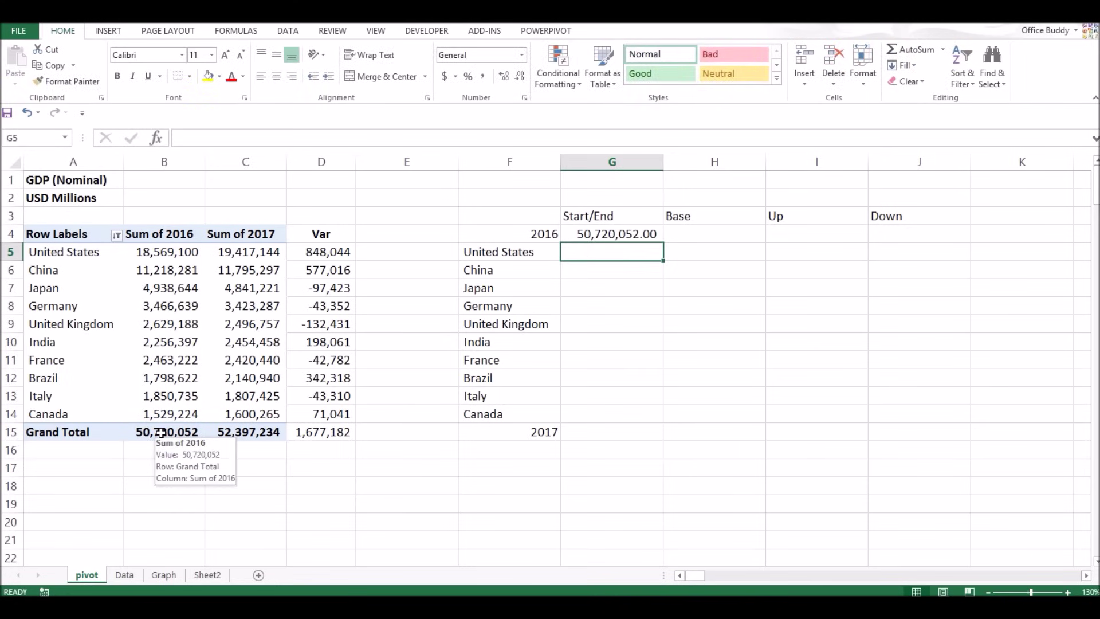
pyautogui.press('Up')
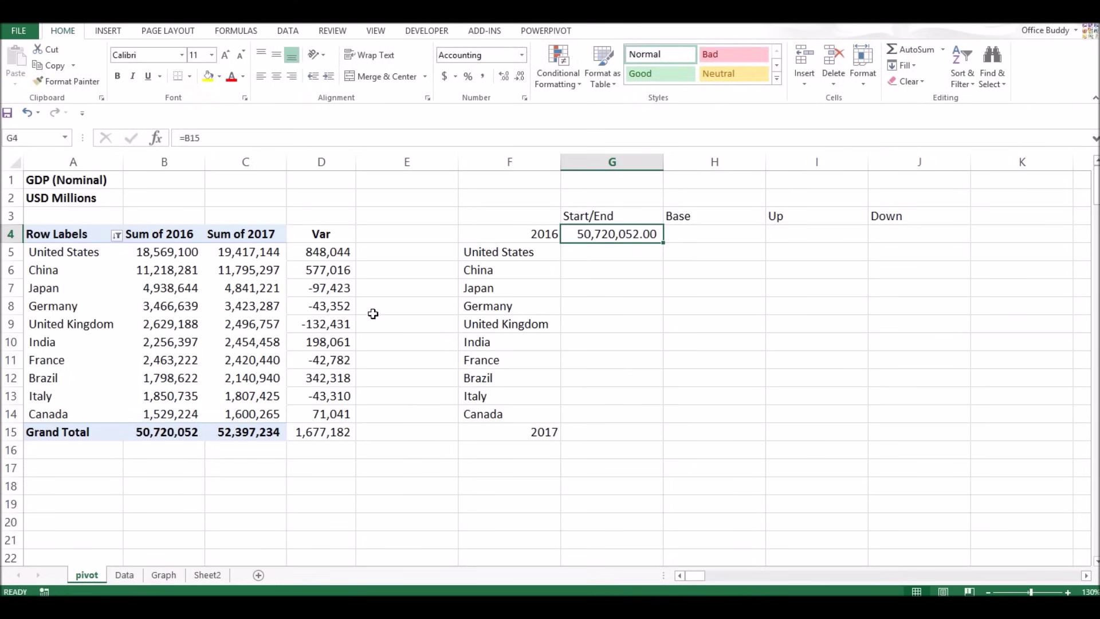
pyautogui.click(699, 253)
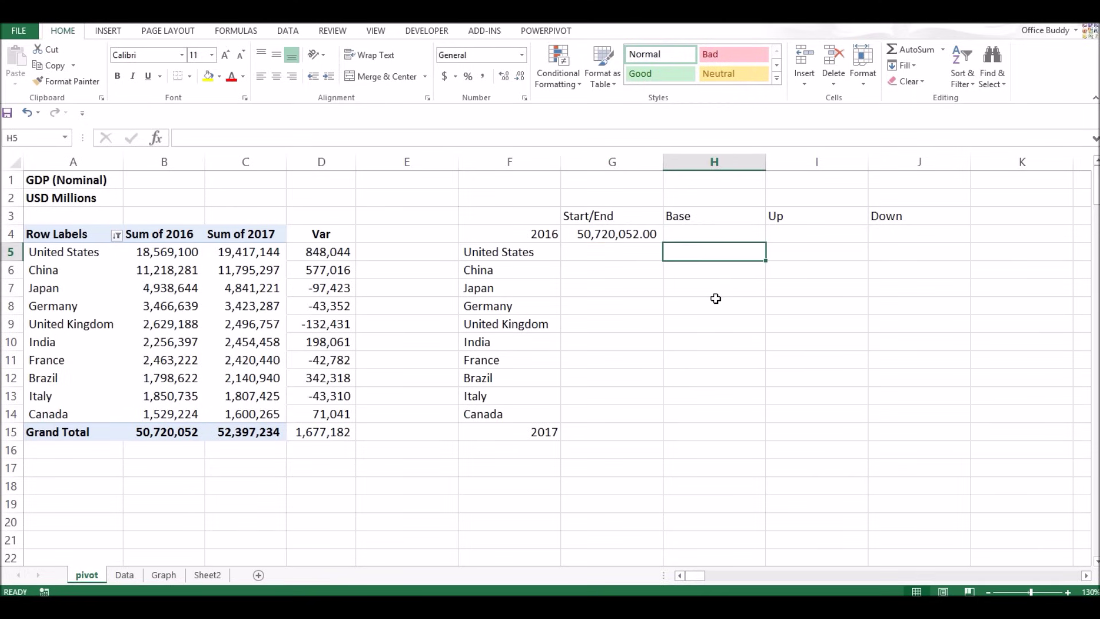
pyautogui.click(792, 218)
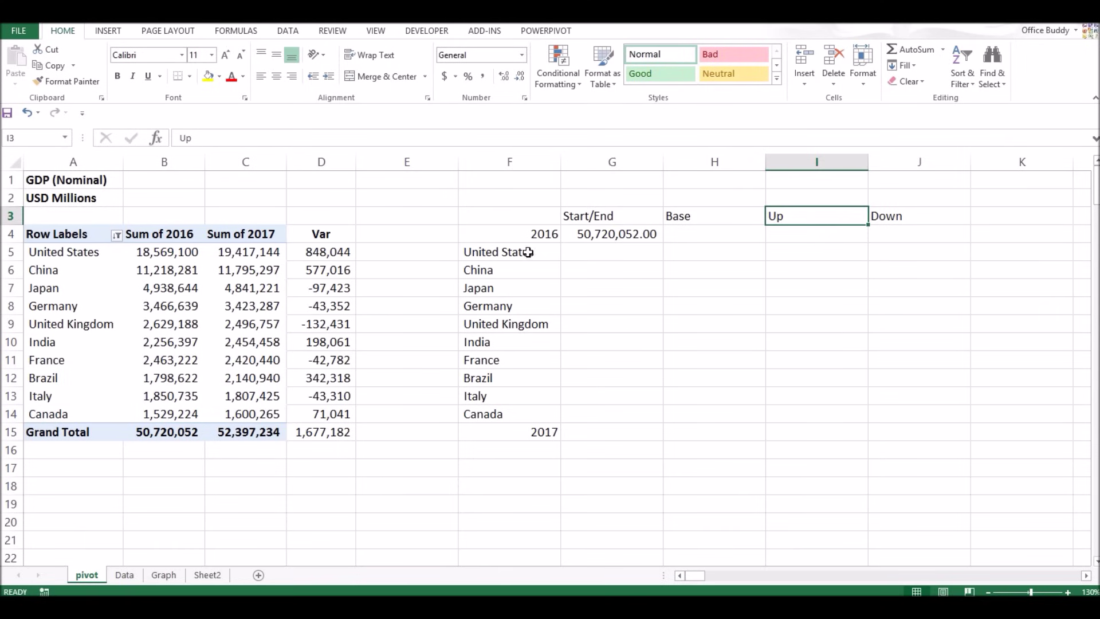
pyautogui.moveTo(330, 255); pyautogui.dragTo(327, 273)
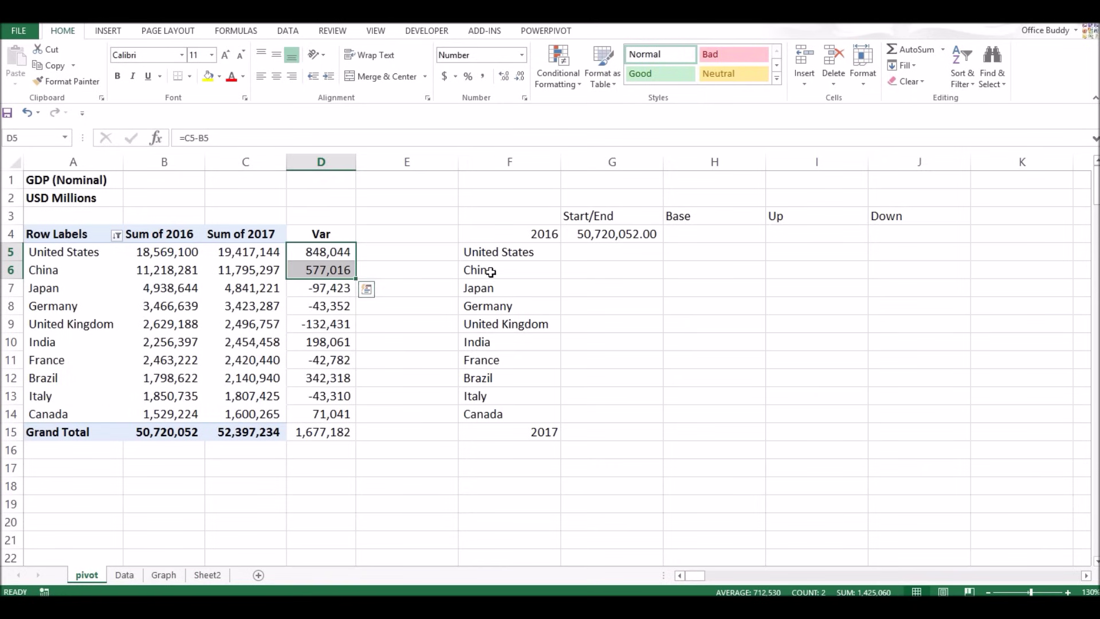
pyautogui.click(905, 220)
pyautogui.moveTo(336, 287); pyautogui.dragTo(341, 321)
# Step: Enter =IF(D5>0,D5,0) in the United States Up cell I5 and fill the formula down to I14
pyautogui.click(825, 254)
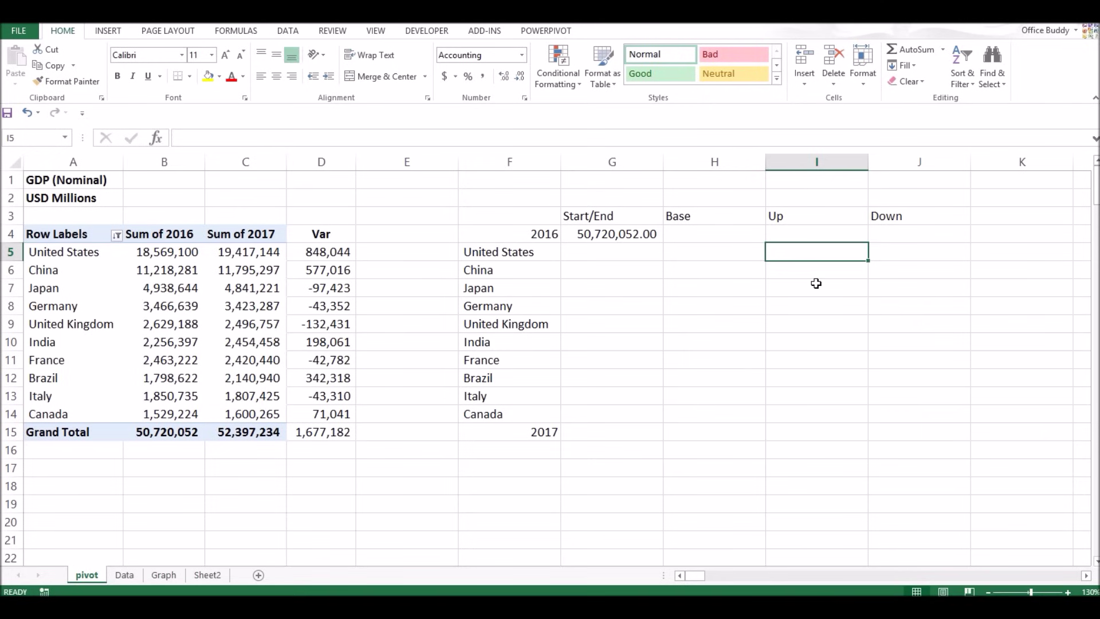
pyautogui.write('=if(')
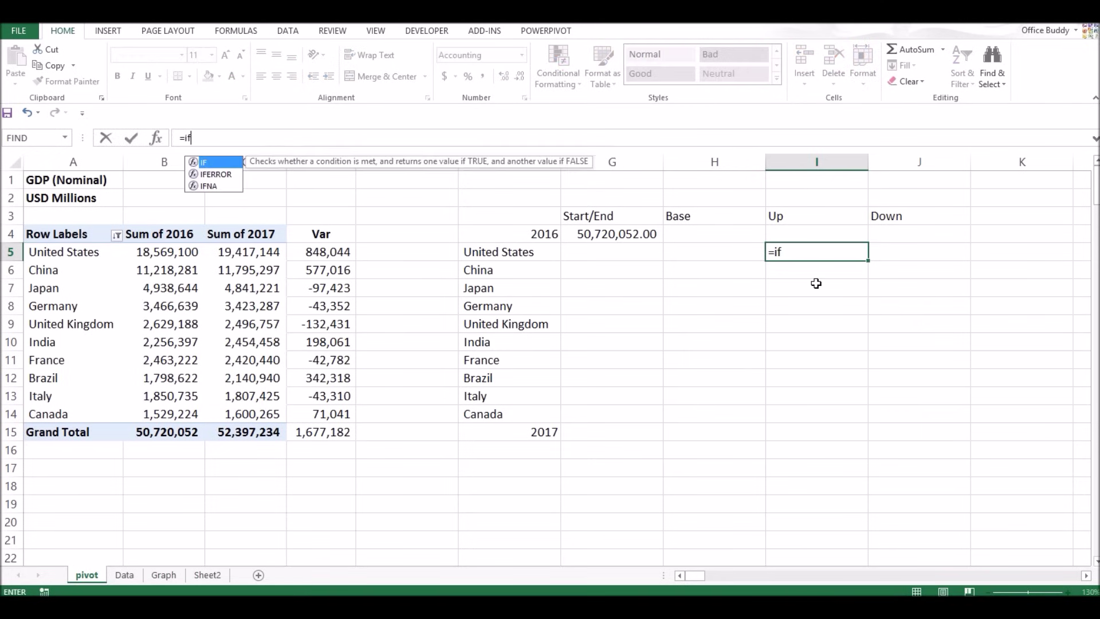
pyautogui.click(332, 253)
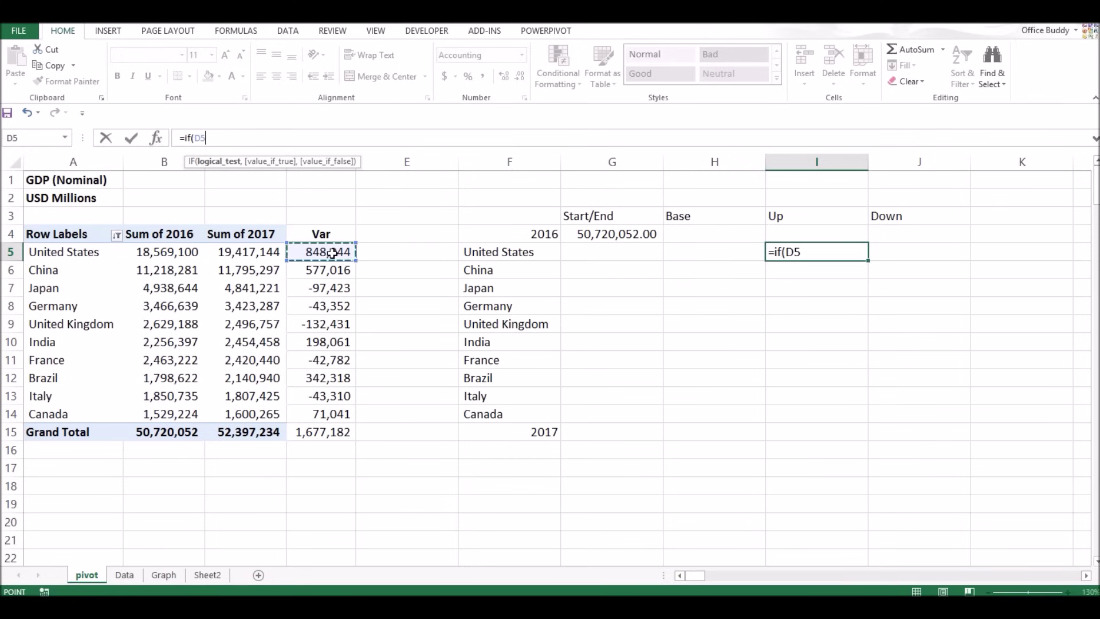
pyautogui.write('>0,')
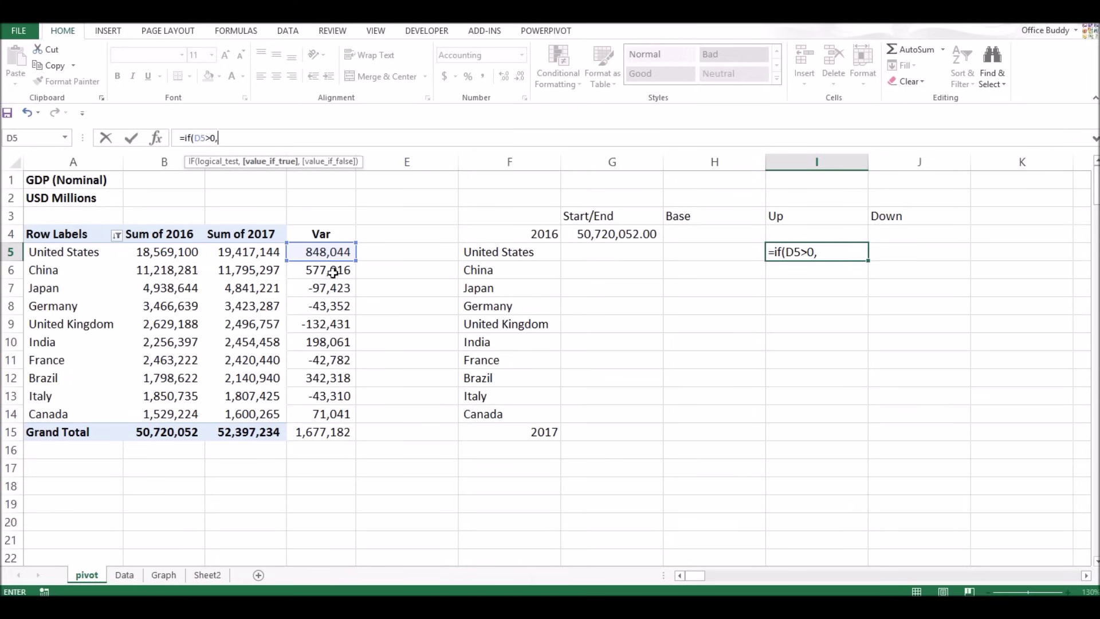
pyautogui.click(318, 251)
pyautogui.write(',0')
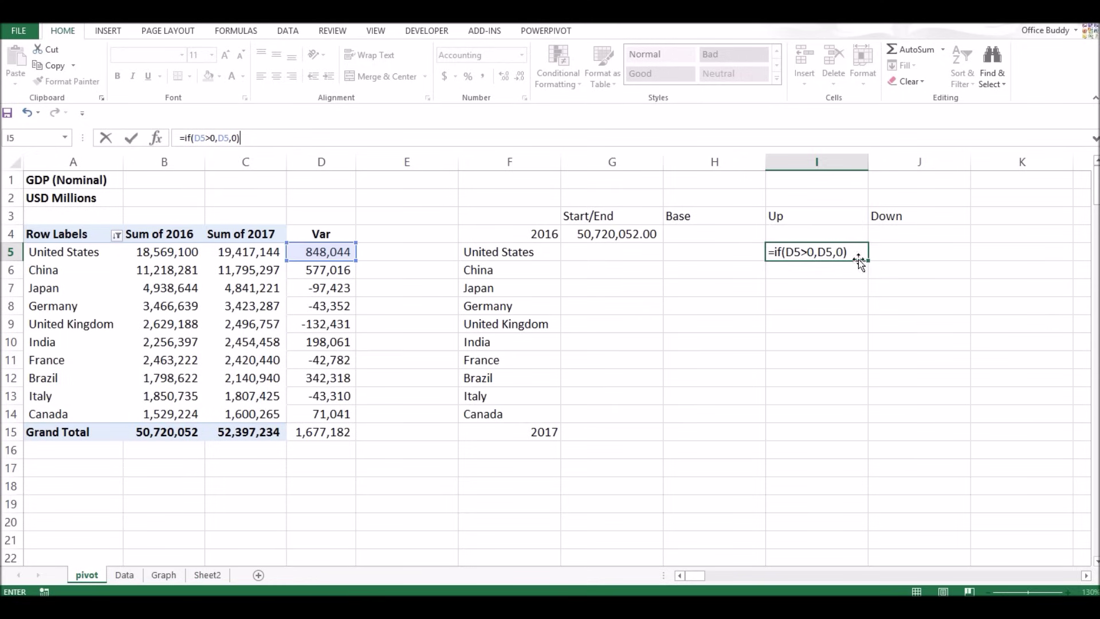
pyautogui.press('Return')
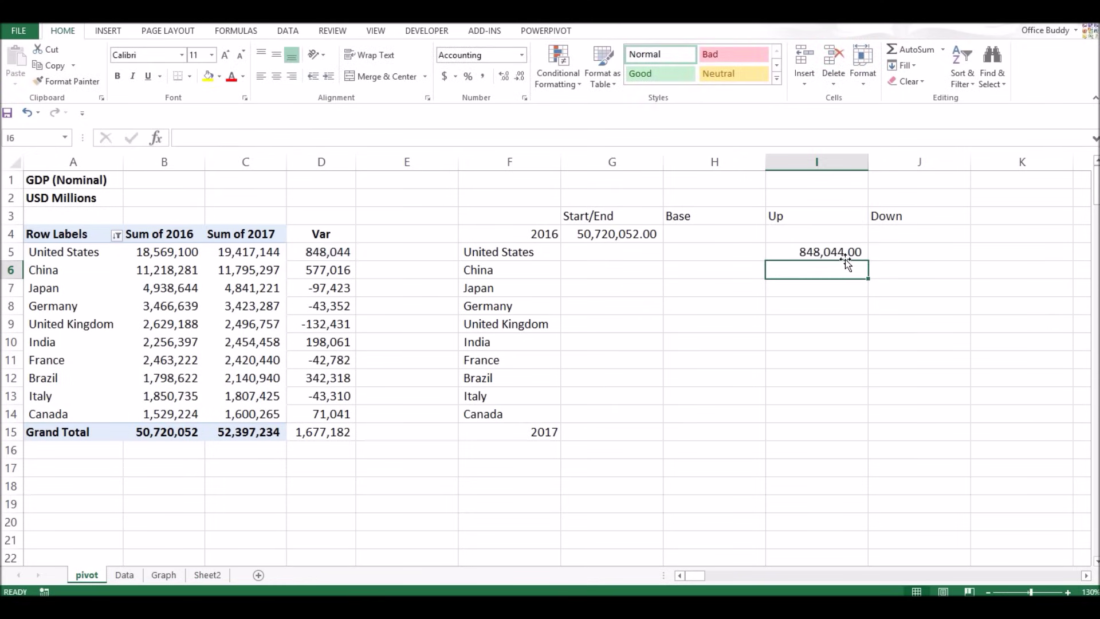
pyautogui.click(838, 263)
pyautogui.moveTo(868, 261); pyautogui.dragTo(853, 422)
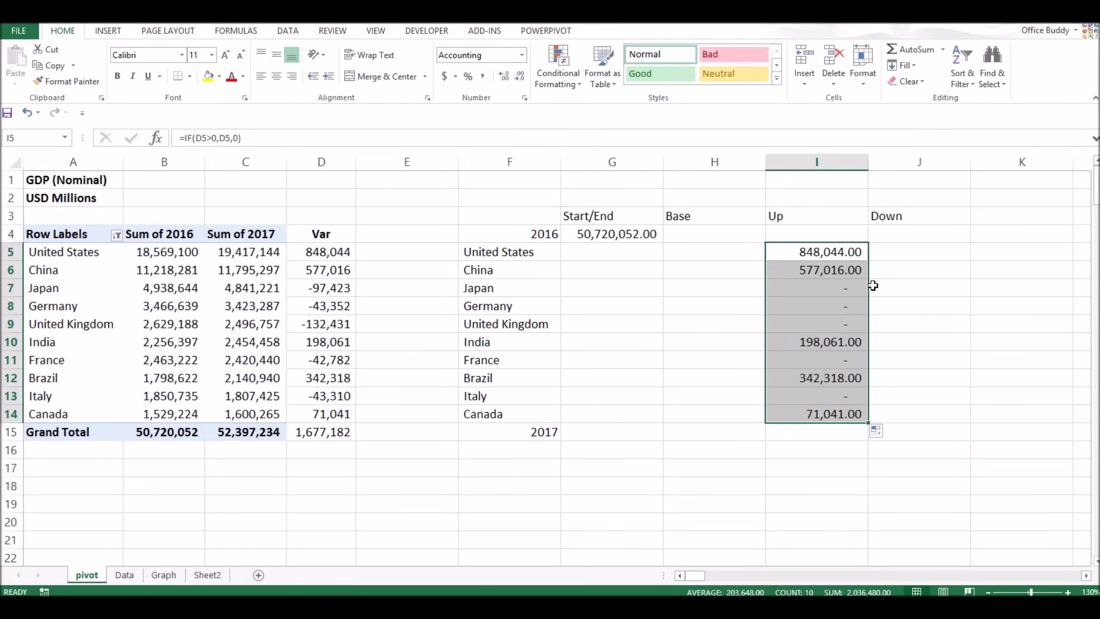
# Step: Enter =IF(D5<0,-D5,0) in the United States Down cell J5 and fill the formula down to J14
pyautogui.click(900, 257)
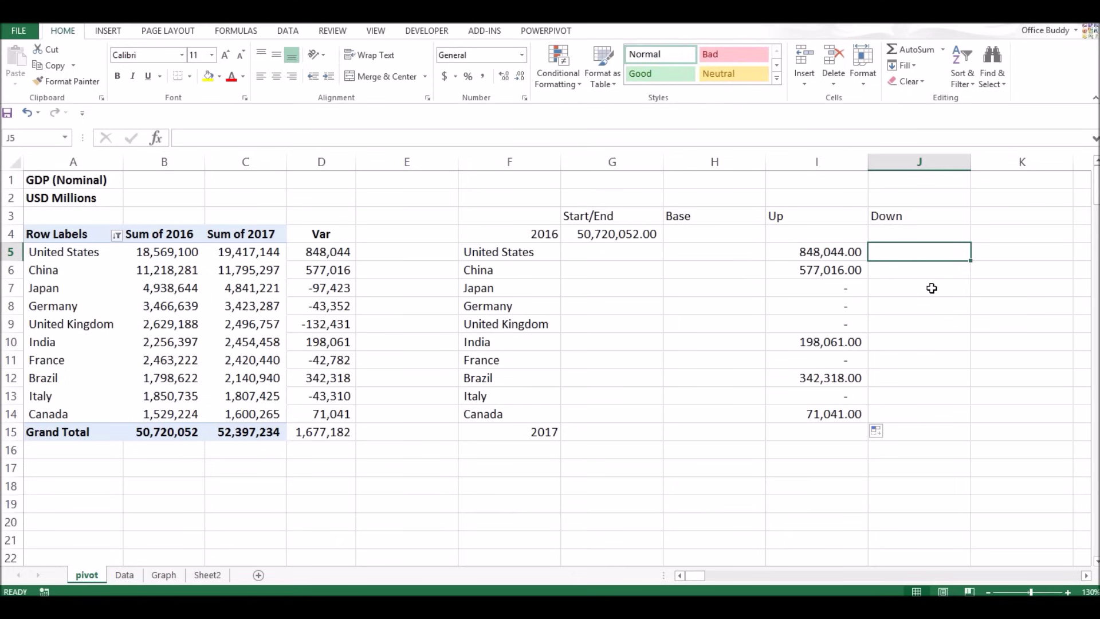
pyautogui.write('=if(')
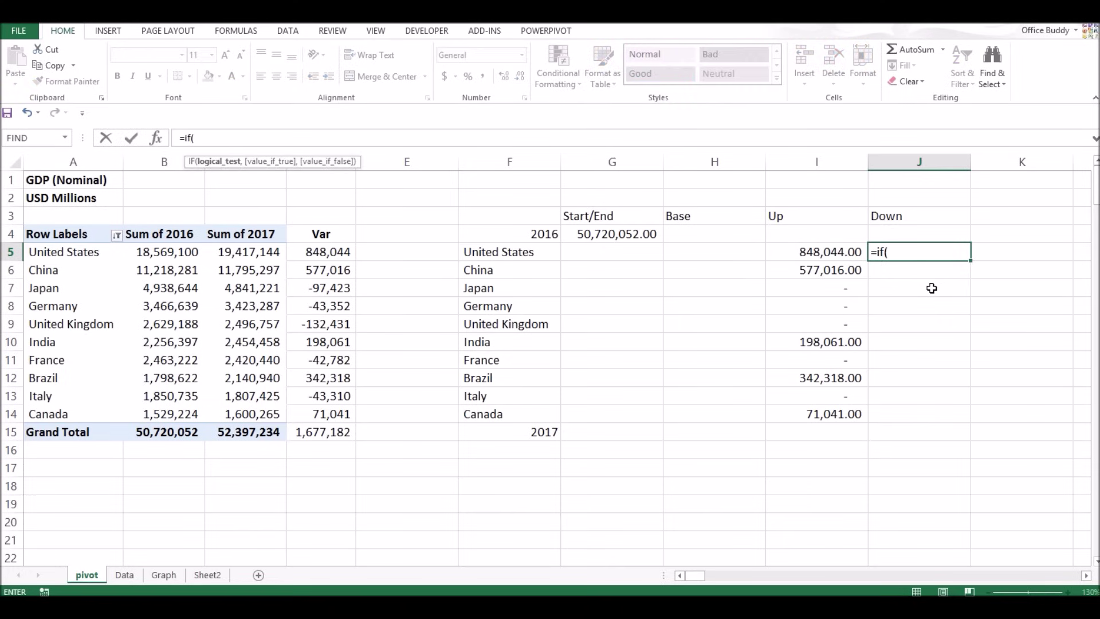
pyautogui.click(329, 254)
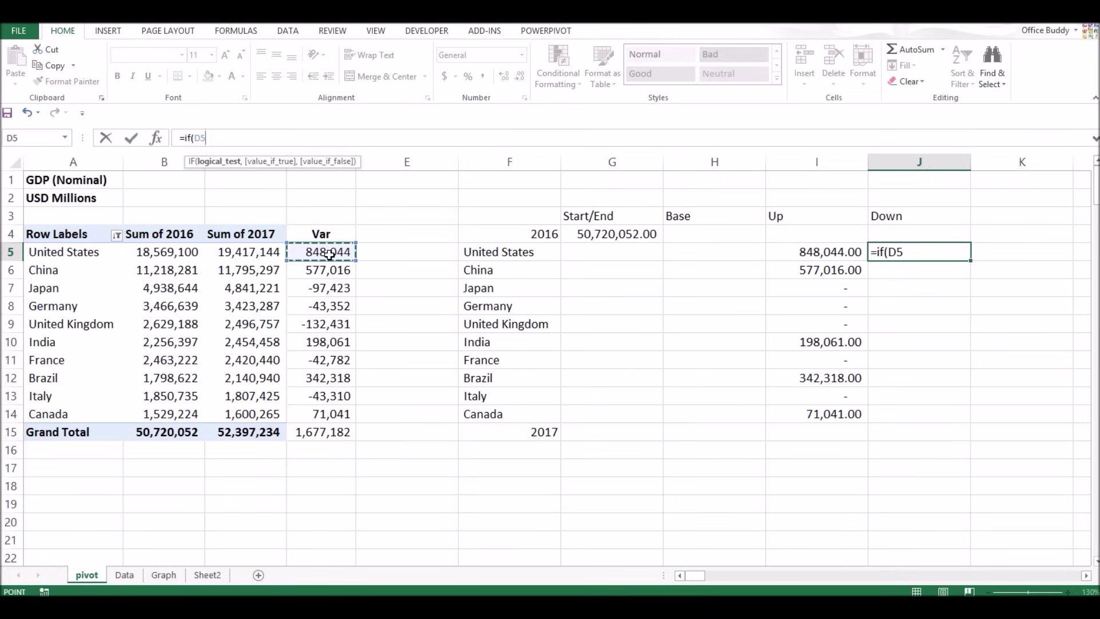
pyautogui.write('<0,-')
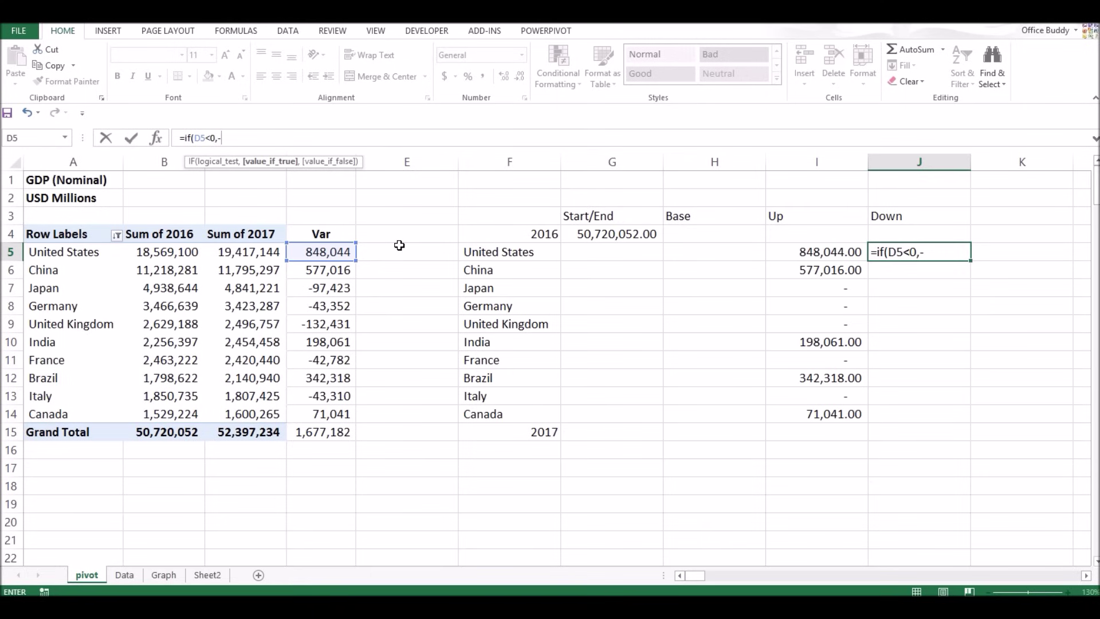
pyautogui.click(322, 252)
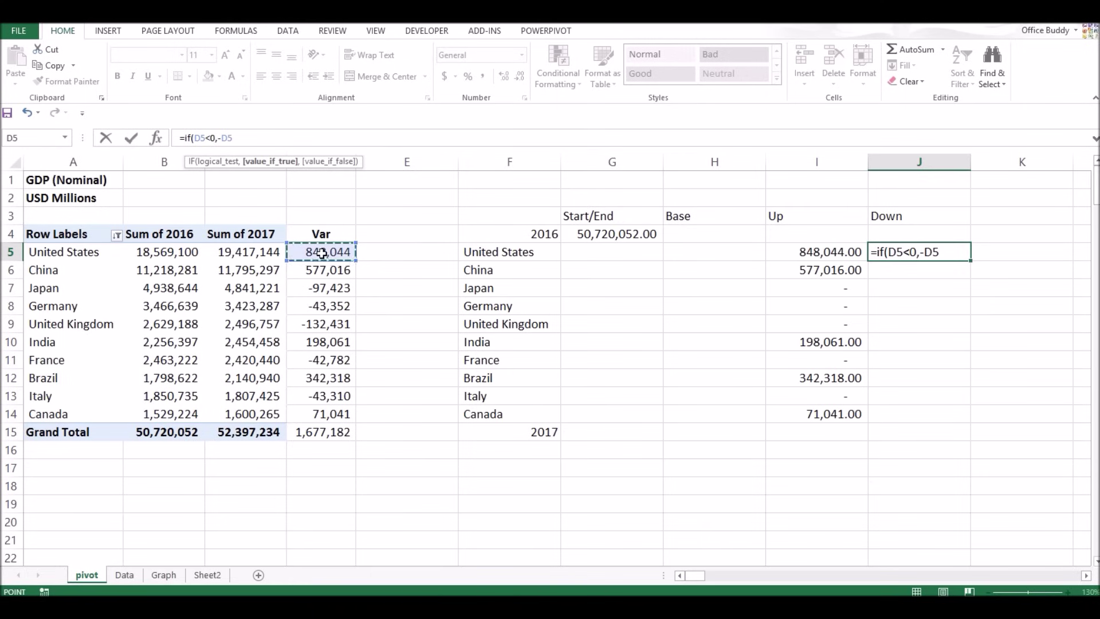
pyautogui.write(',0')
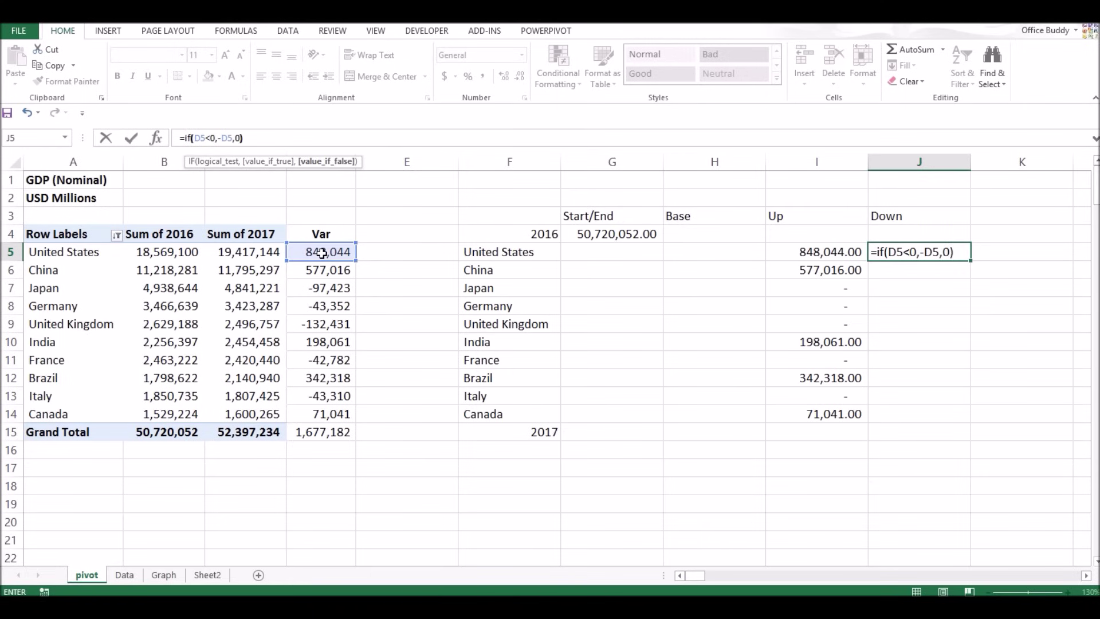
pyautogui.write(')')
pyautogui.press('Return')
pyautogui.click(956, 256)
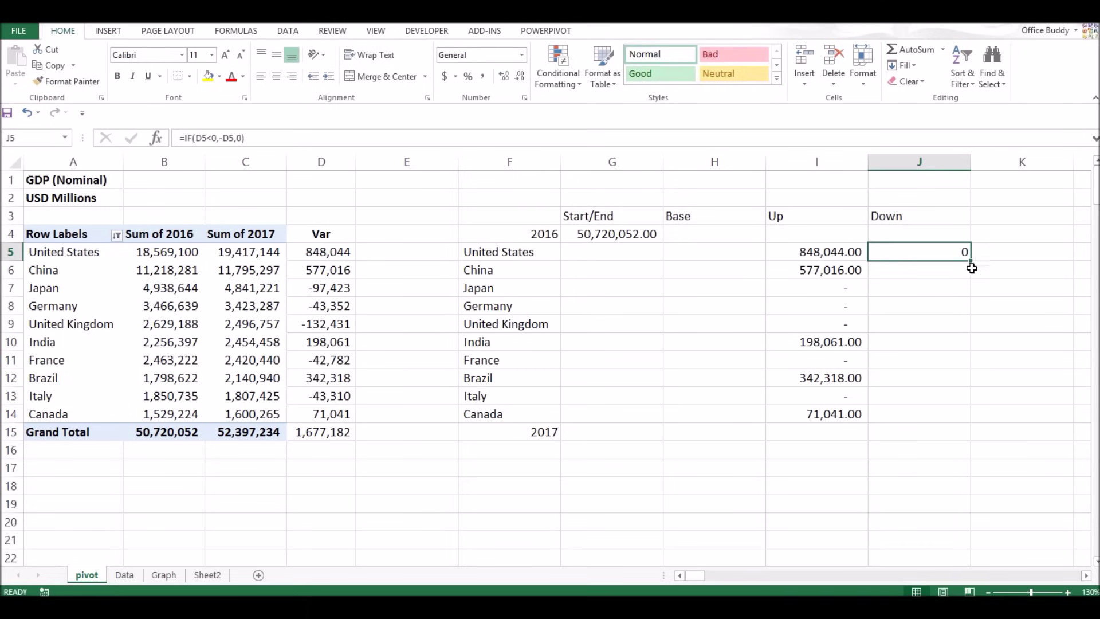
pyautogui.moveTo(970, 261); pyautogui.dragTo(964, 426)
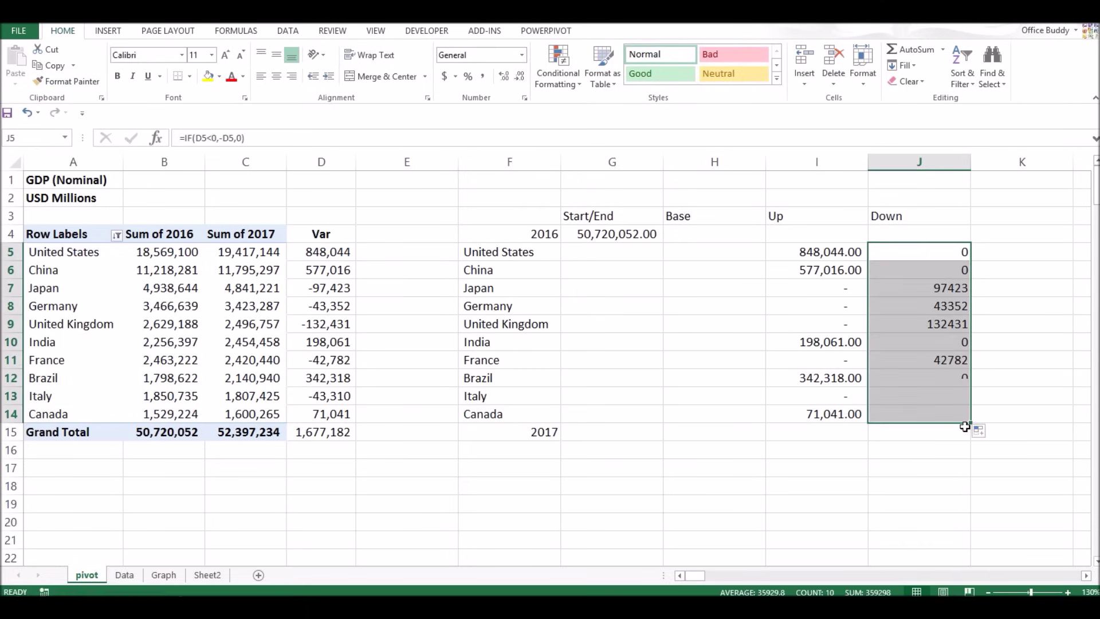
pyautogui.click(948, 289)
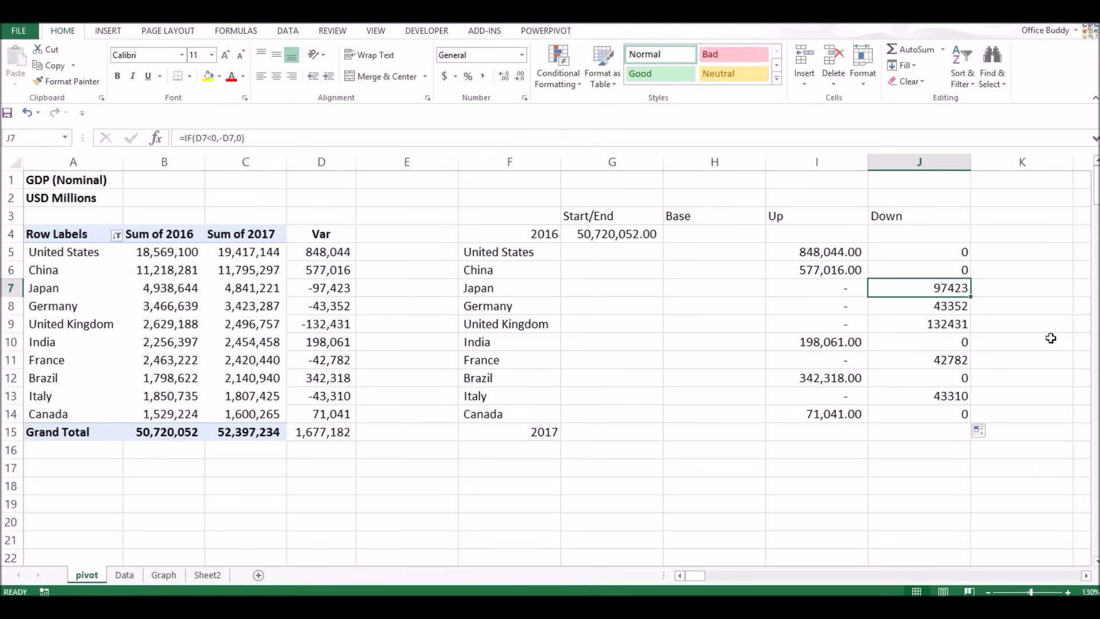
# Step: Format the helper table's values in G4:J15 with thousands separators and no decimal places
pyautogui.moveTo(596, 236)
pyautogui.mouseDown()
pyautogui.moveTo(931, 413)
pyautogui.moveTo(938, 432)
pyautogui.mouseUp()
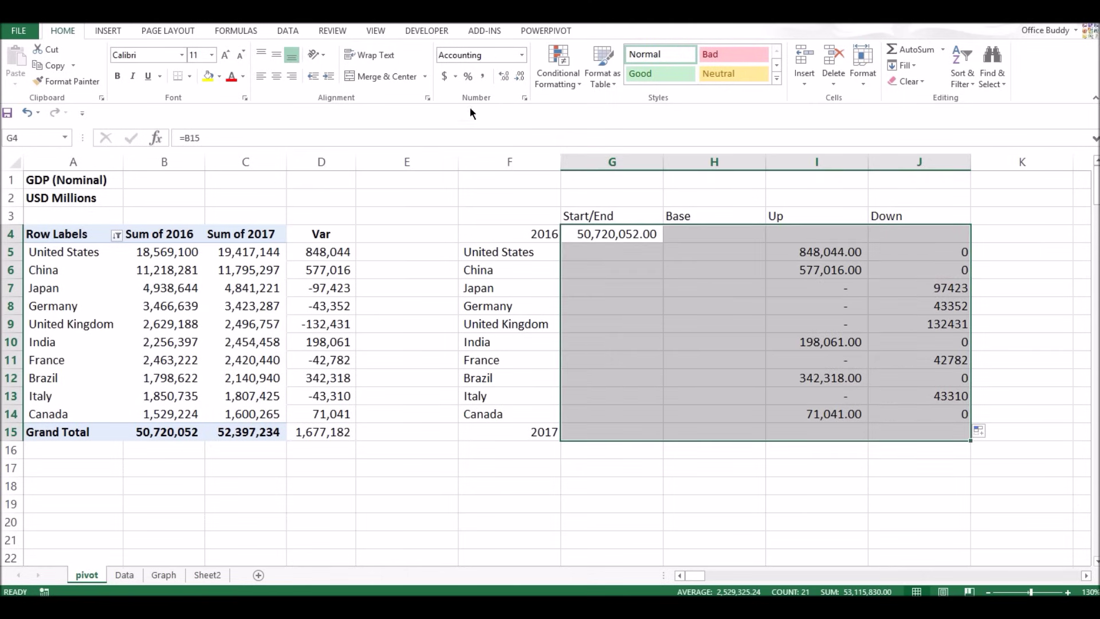
pyautogui.click(483, 76)
pyautogui.click(519, 76)
pyautogui.click(519, 76)
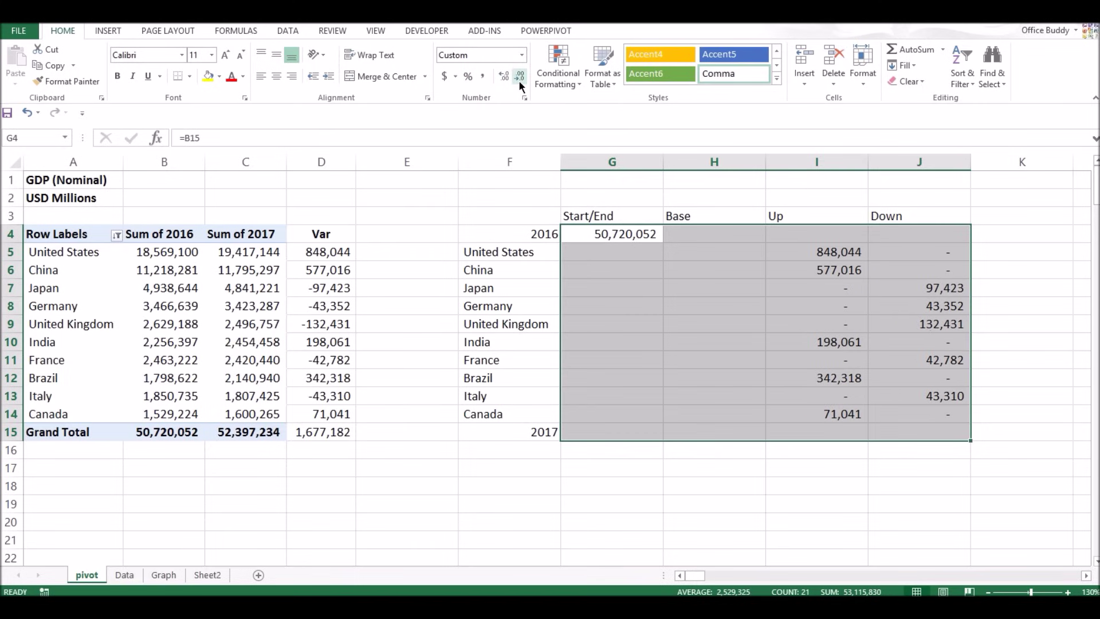
pyautogui.click(778, 316)
# Step: Select the United States Base cell H5, examine the finished chart on the Graph sheet and return to the pivot sheet
pyautogui.click(740, 256)
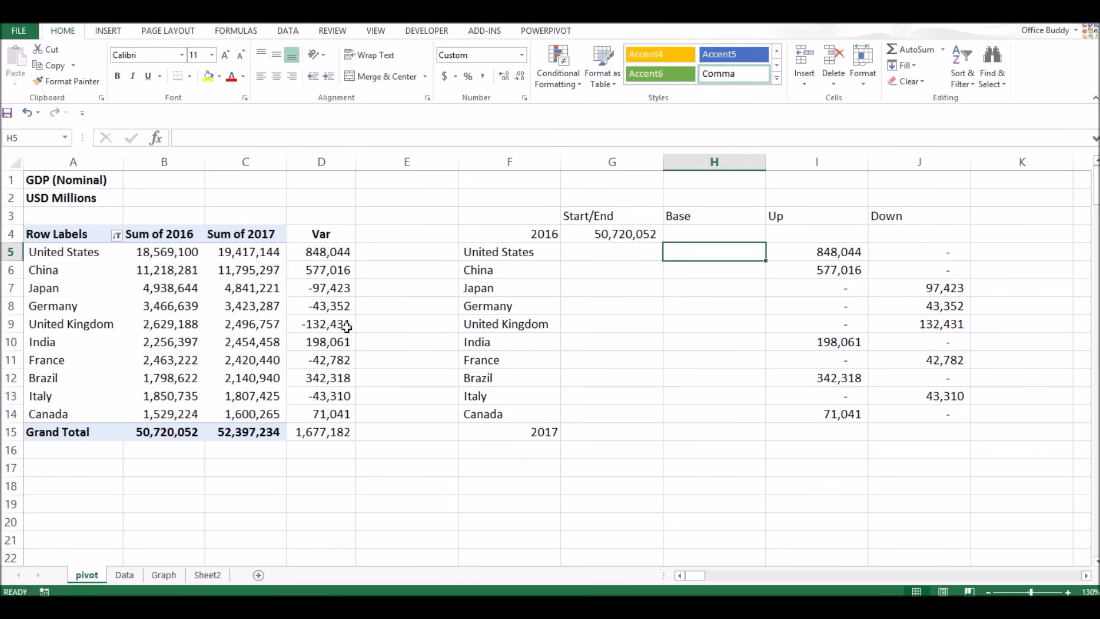
pyautogui.click(164, 574)
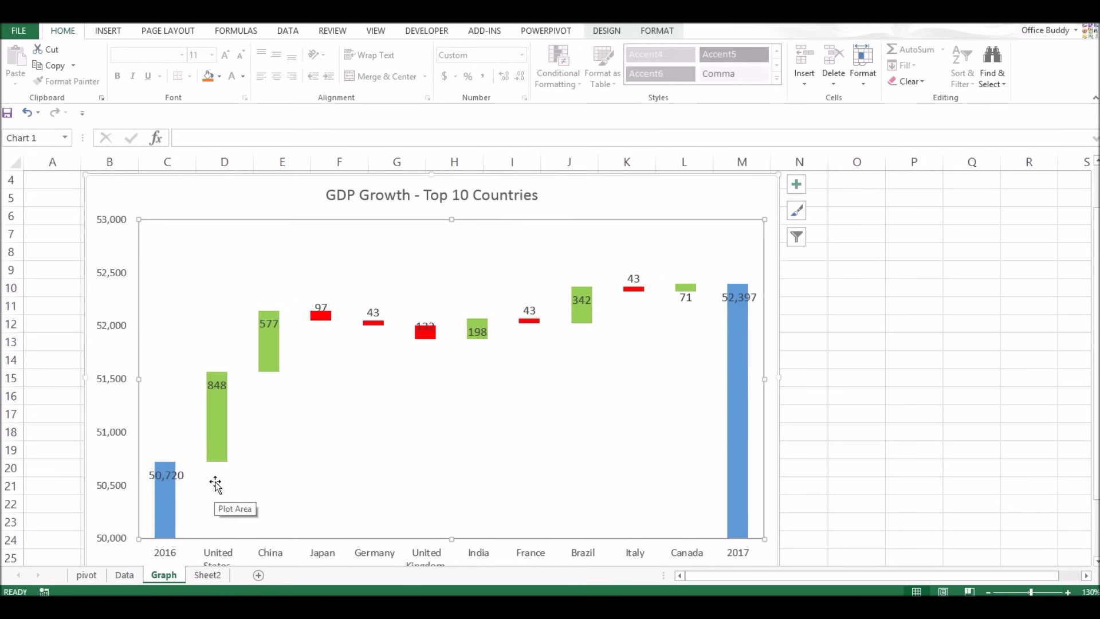
pyautogui.moveTo(216, 477)
pyautogui.mouseDown()
pyautogui.moveTo(217, 507)
pyautogui.moveTo(217, 483)
pyautogui.mouseUp()
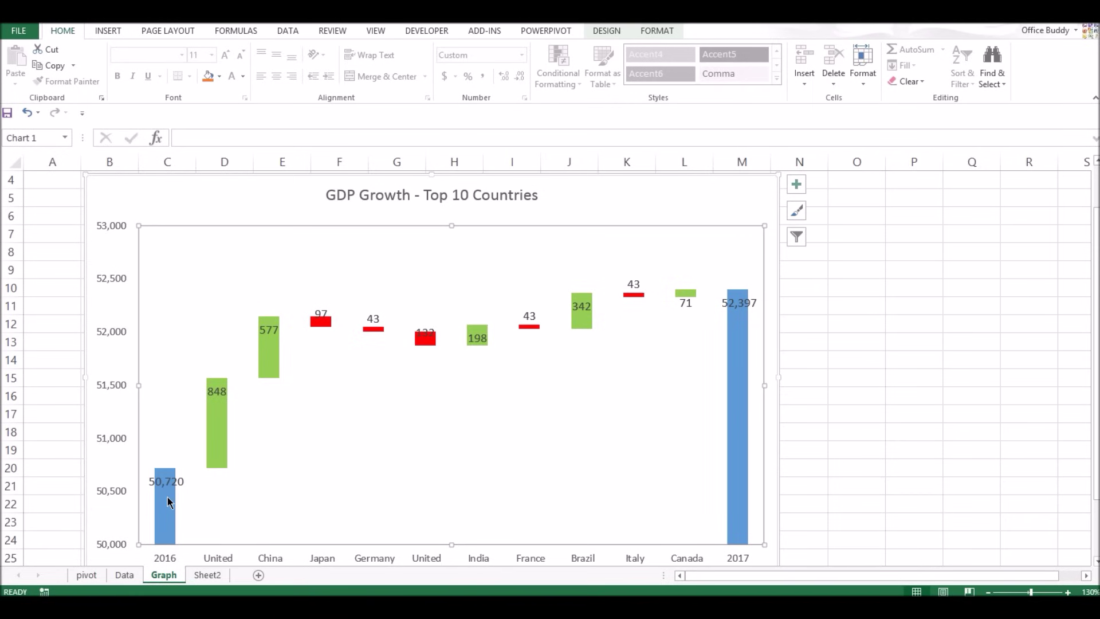
pyautogui.moveTo(163, 523)
pyautogui.click(101, 575)
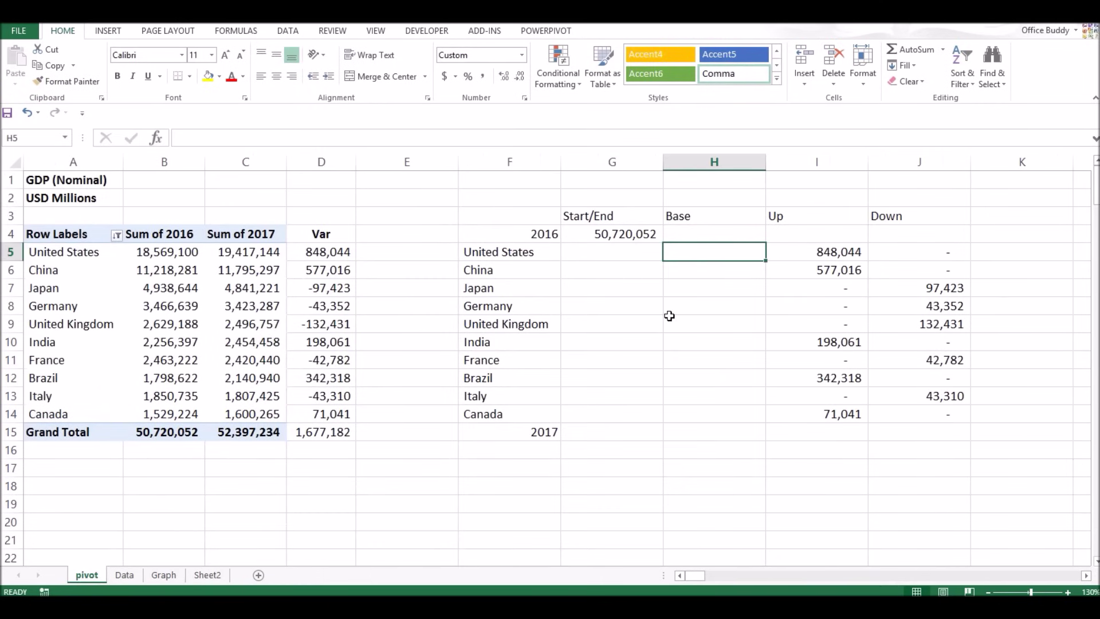
# Step: Enter =G4+I4-J5 in the United States Base cell H5
pyautogui.write('=')
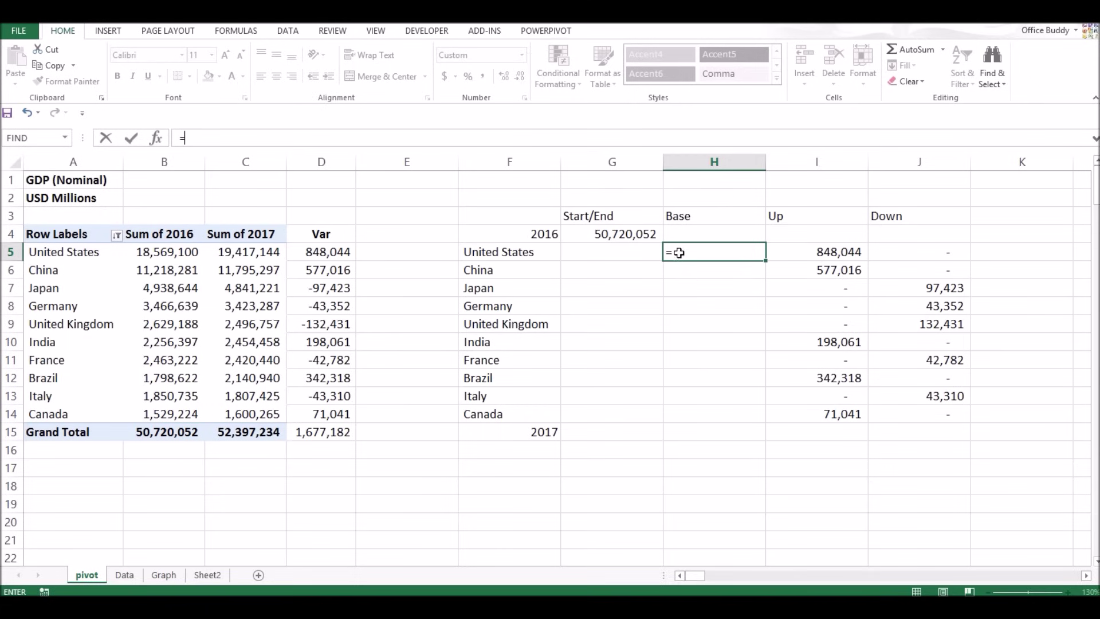
pyautogui.click(627, 235)
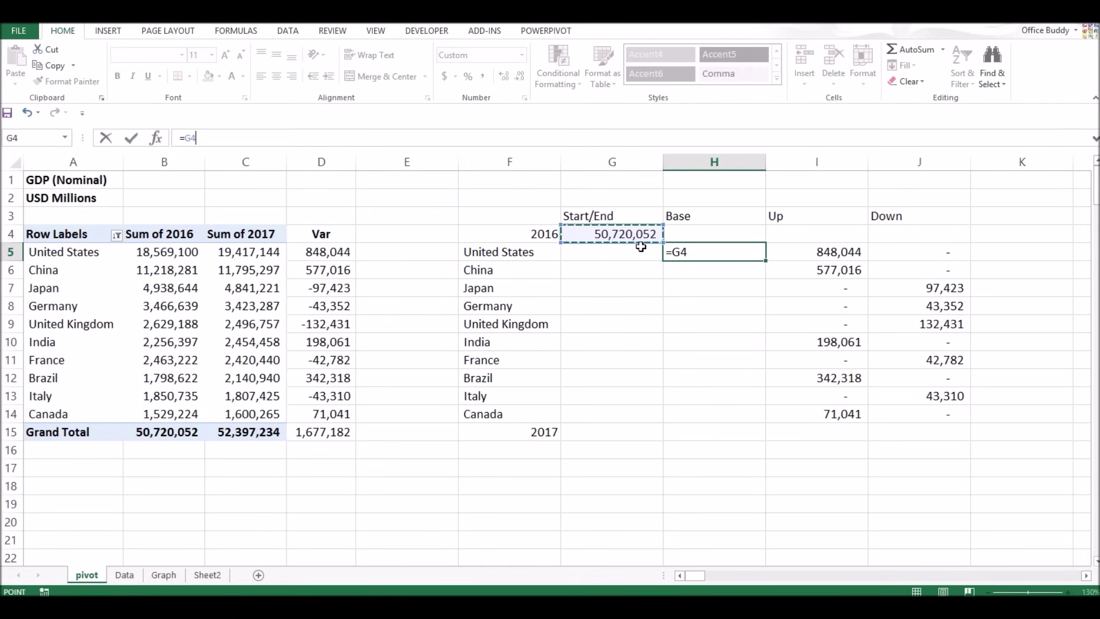
pyautogui.write('+')
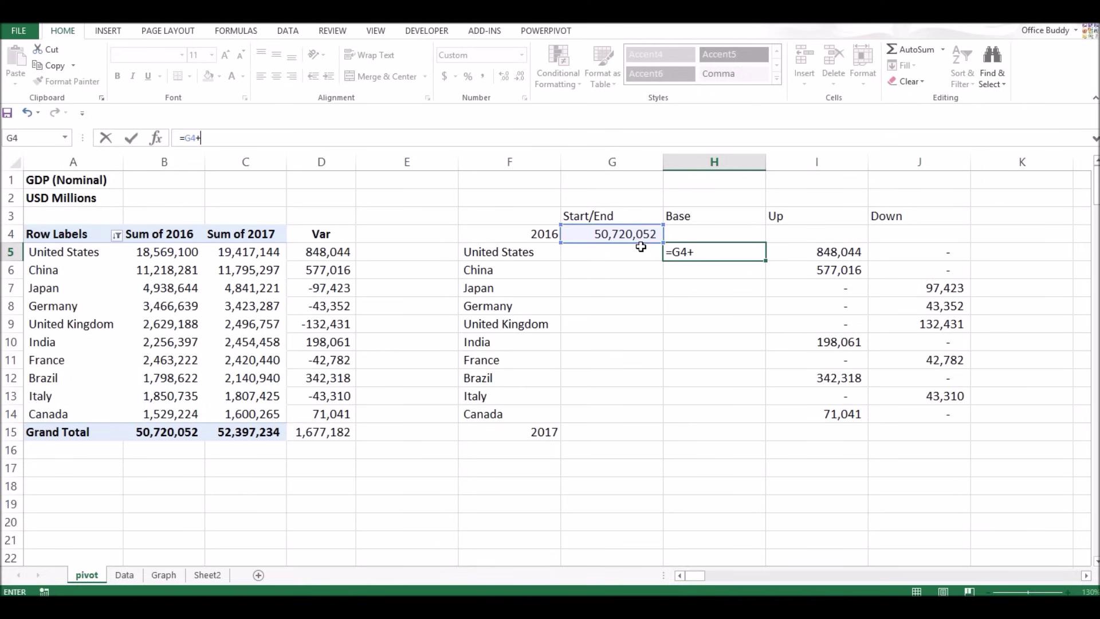
pyautogui.click(793, 233)
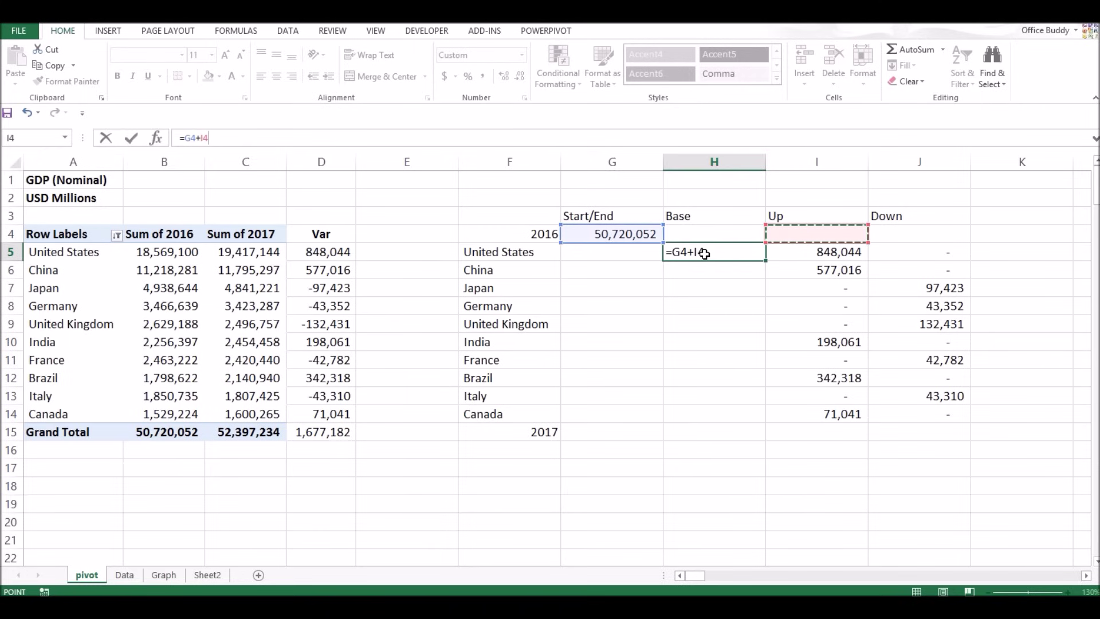
pyautogui.write('-')
pyautogui.click(920, 252)
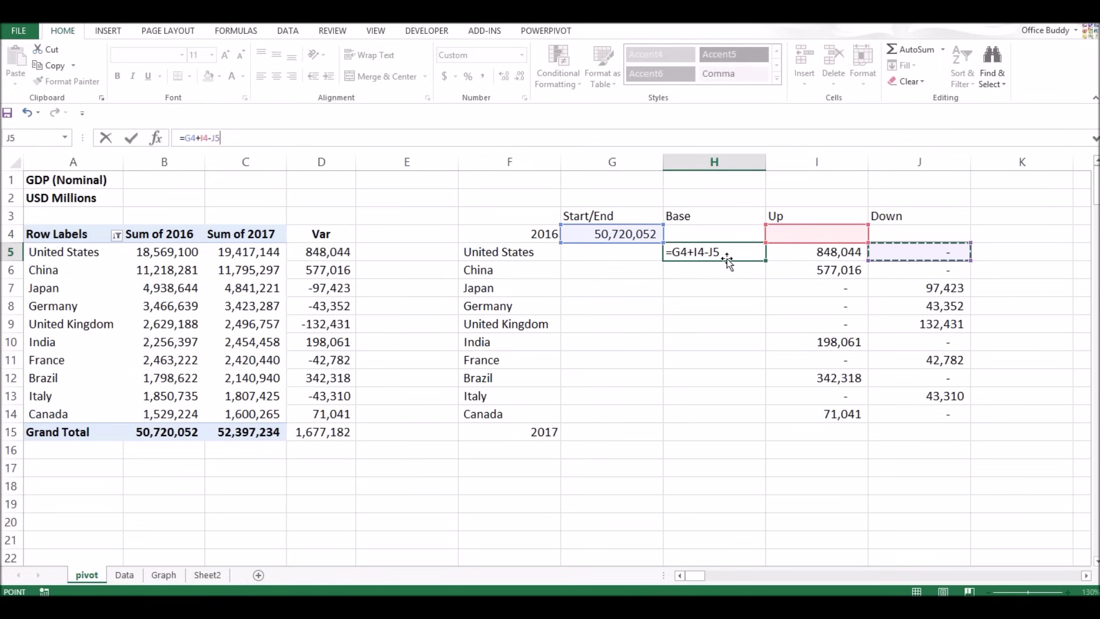
pyautogui.hotkey('ctrl', 'Return')
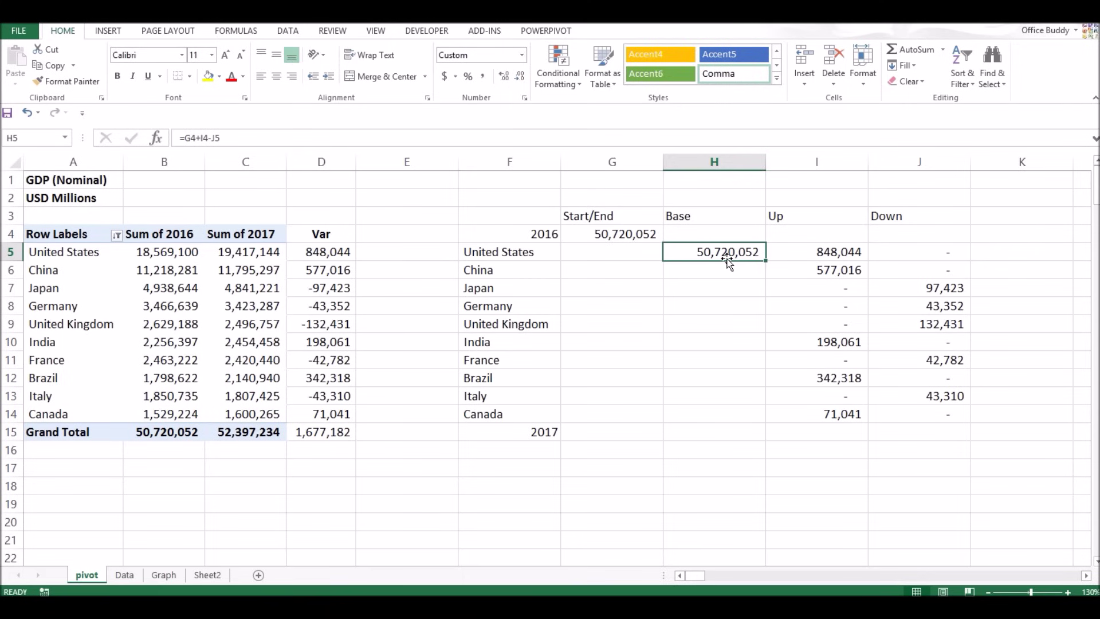
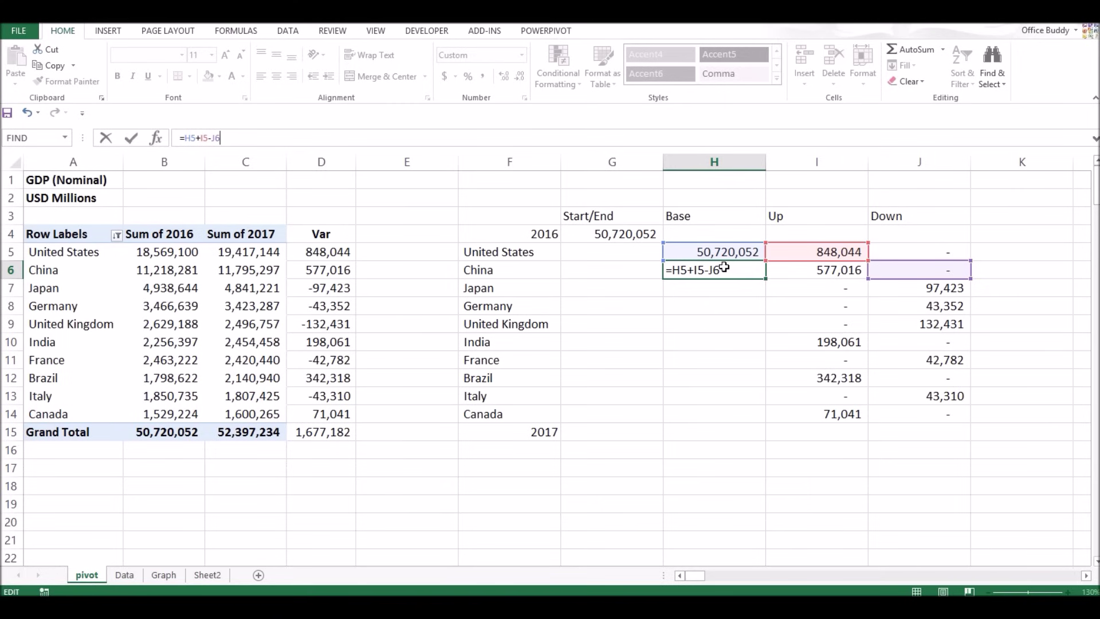
# Step: Enter =H5+I5-J6 in the China Base cell H6 and fill the formula down to the 2017 row in H15
pyautogui.press('Return')
pyautogui.click(724, 267)
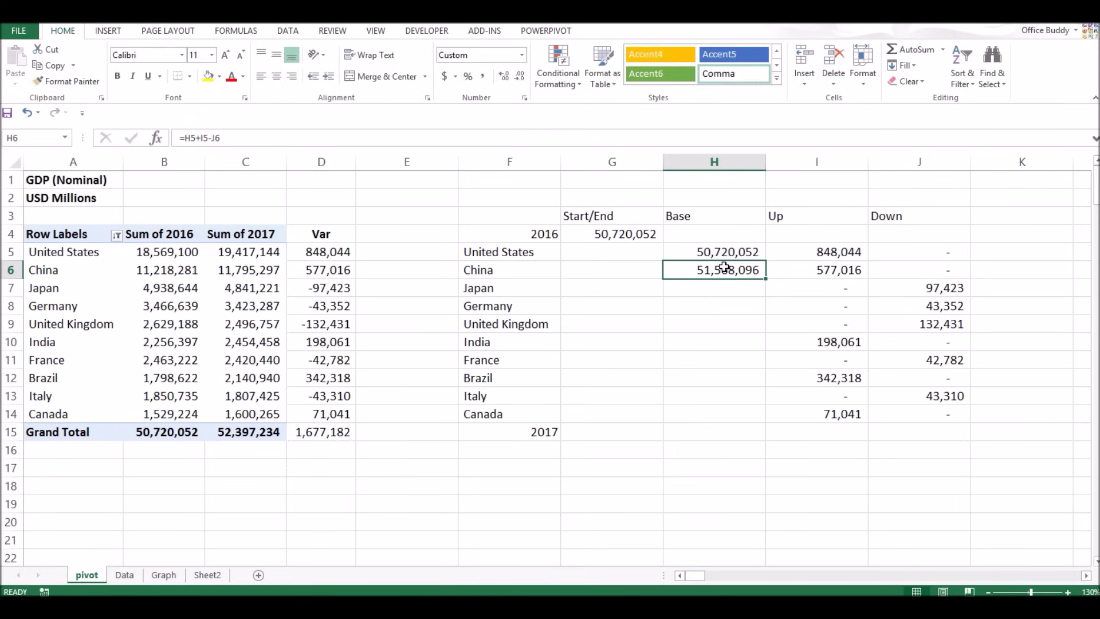
pyautogui.moveTo(767, 280); pyautogui.dragTo(753, 441)
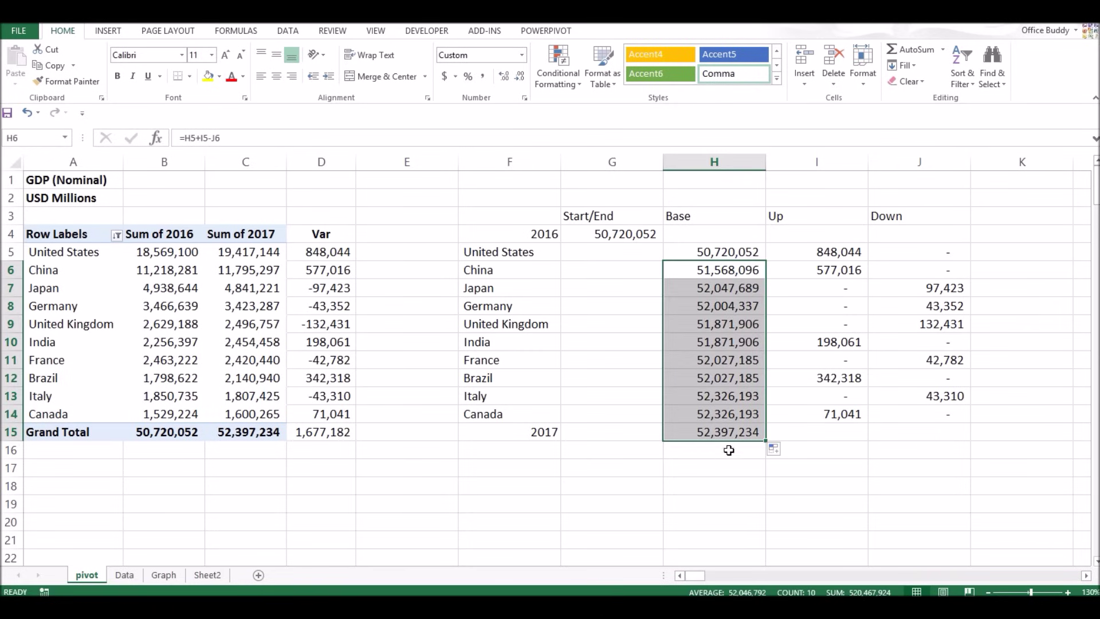
# Step: Compare the 2017 Base result in H15 with the pivot table's 2017 grand total in C15
pyautogui.click(718, 434)
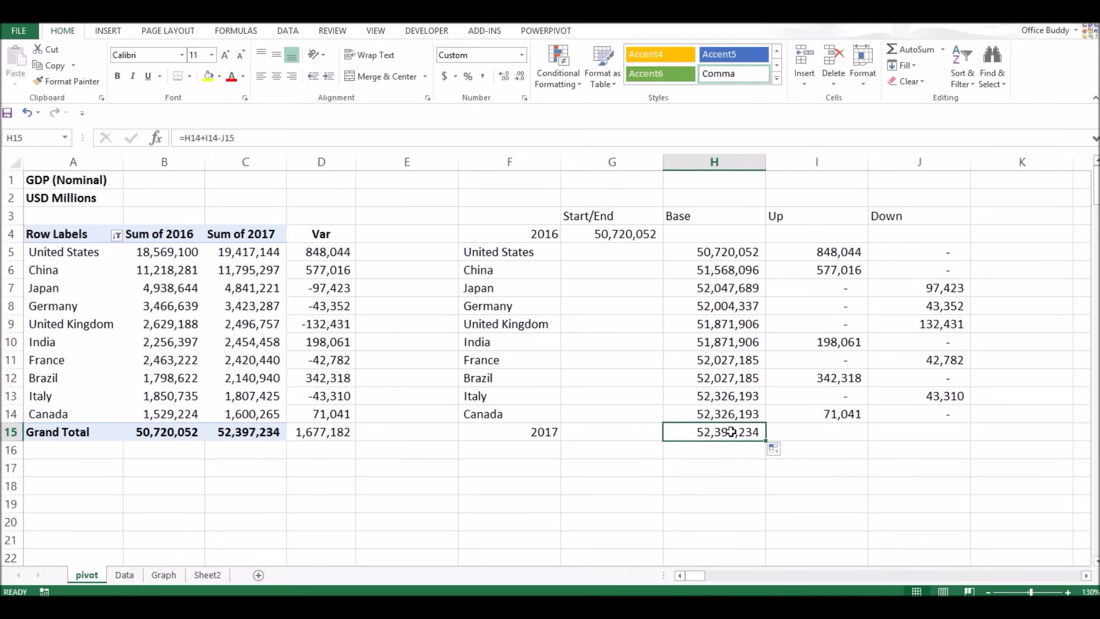
pyautogui.click(262, 433)
pyautogui.click(699, 428)
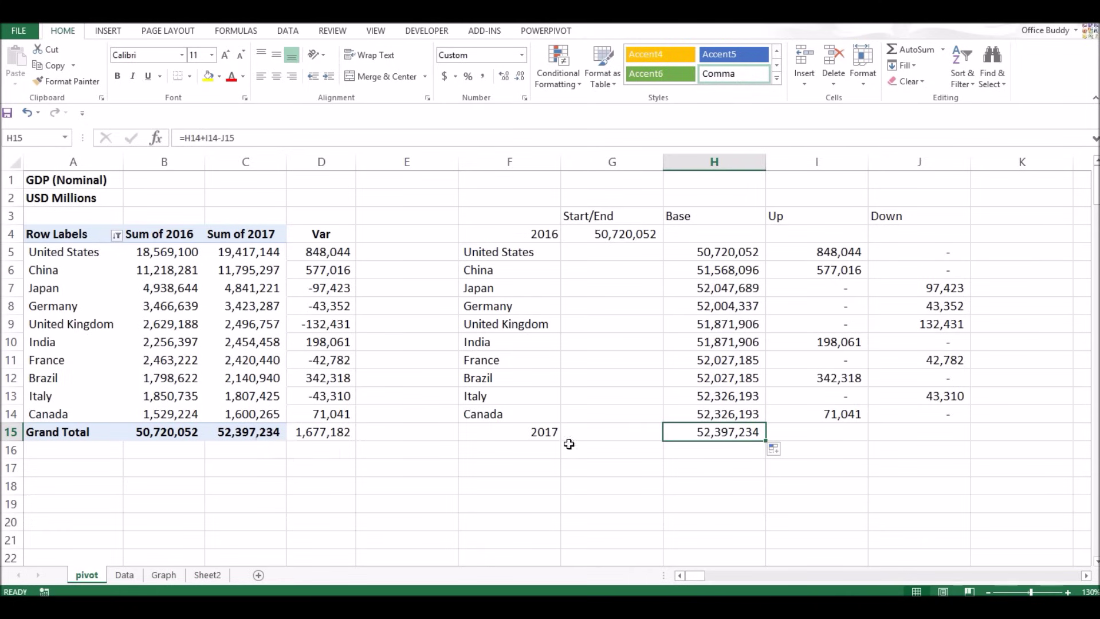
pyautogui.click(271, 432)
# Step: Move the 2017 closing formula from Base cell H15 to the Start/End cell G15
pyautogui.click(731, 431)
pyautogui.hotkey('ctrl', 'c')
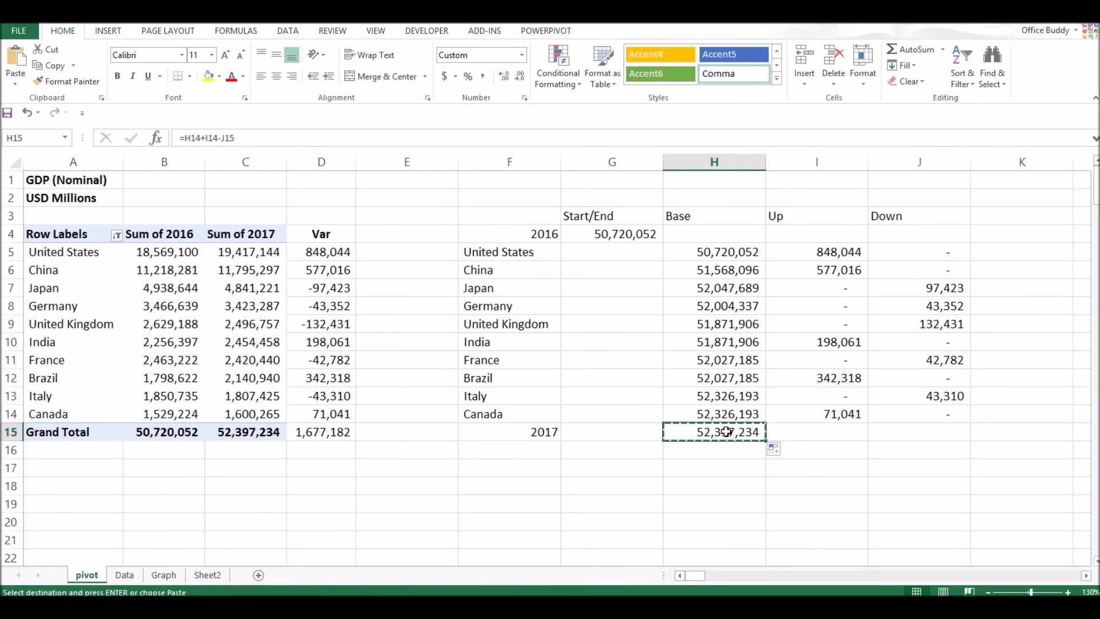
pyautogui.press('Left')
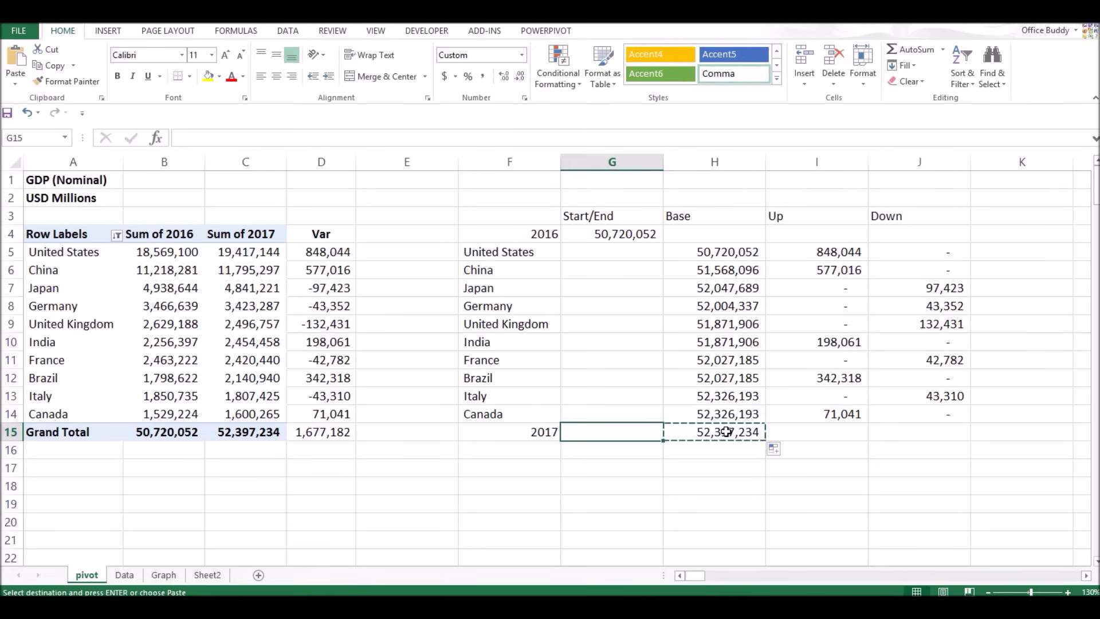
pyautogui.press('Return')
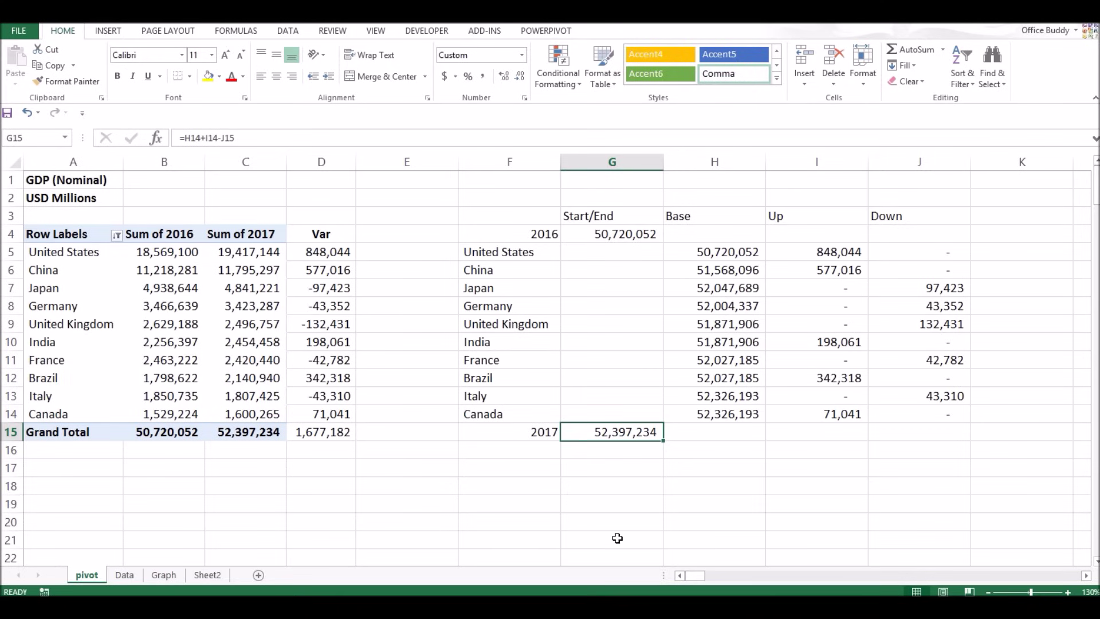
# Step: Enter the check formula =C15-G15 in cell G16 below the 2017 Start/End value
pyautogui.click(628, 456)
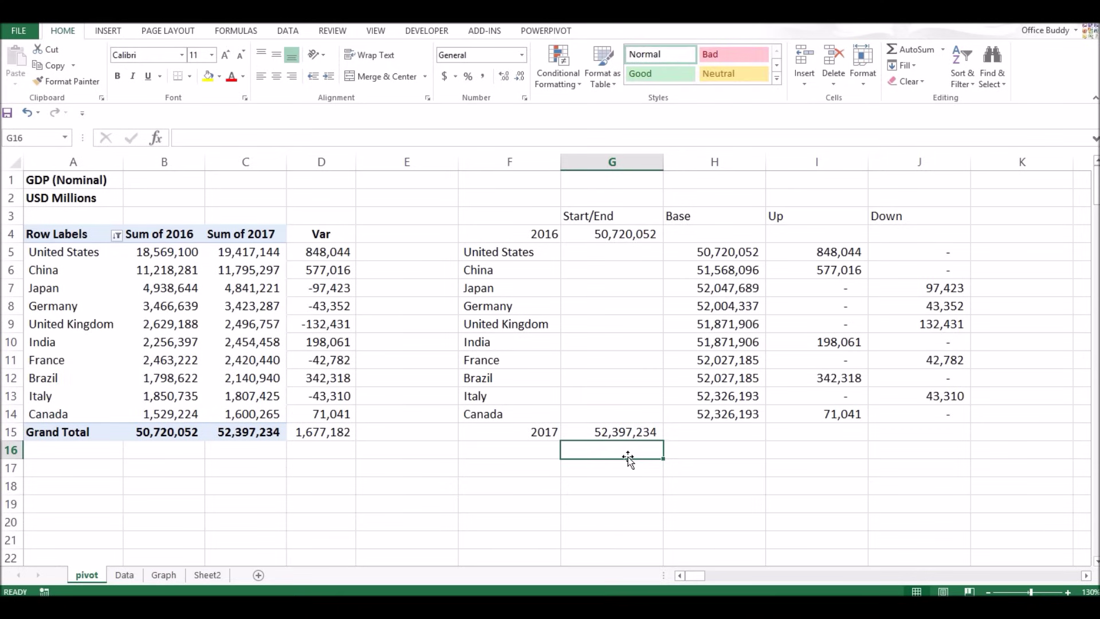
pyautogui.write('=')
pyautogui.click(265, 430)
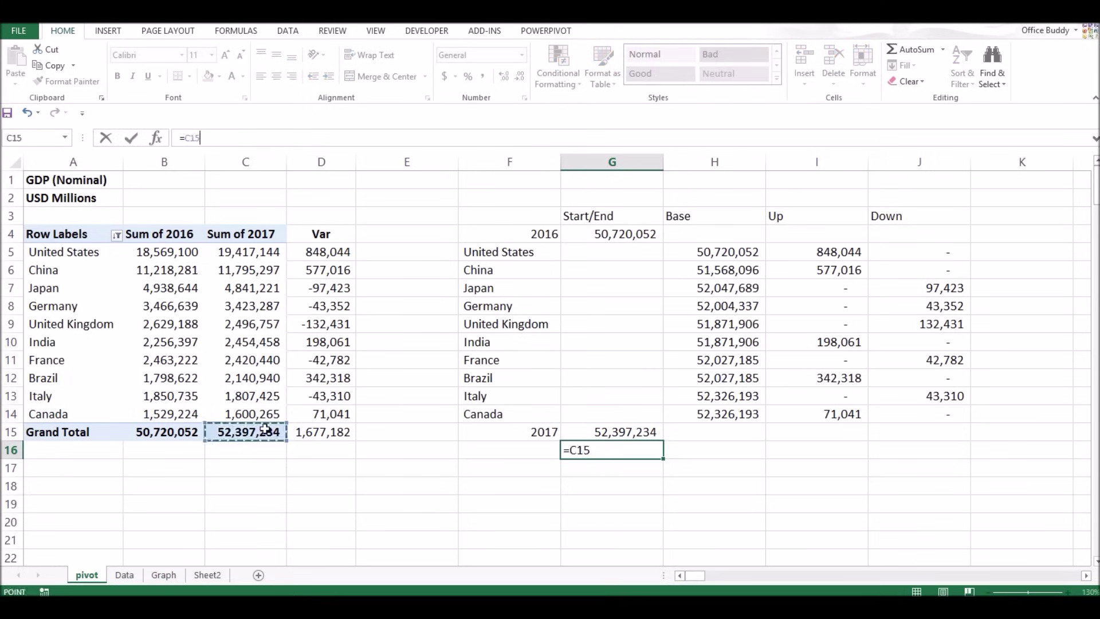
pyautogui.write('-')
pyautogui.click(629, 430)
pyautogui.press('Return')
# Step: Label cell F16 as Check and fill F16:G16 with yellow
pyautogui.press('Left')
pyautogui.press('Up')
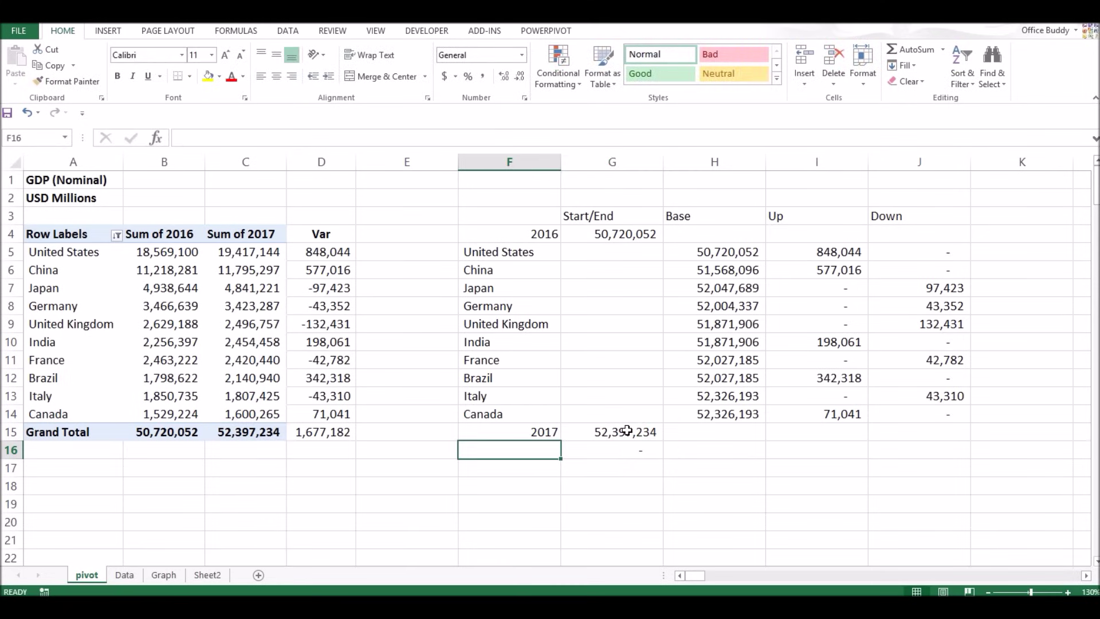
pyautogui.write('Check')
pyautogui.press('Return')
pyautogui.press('Up')
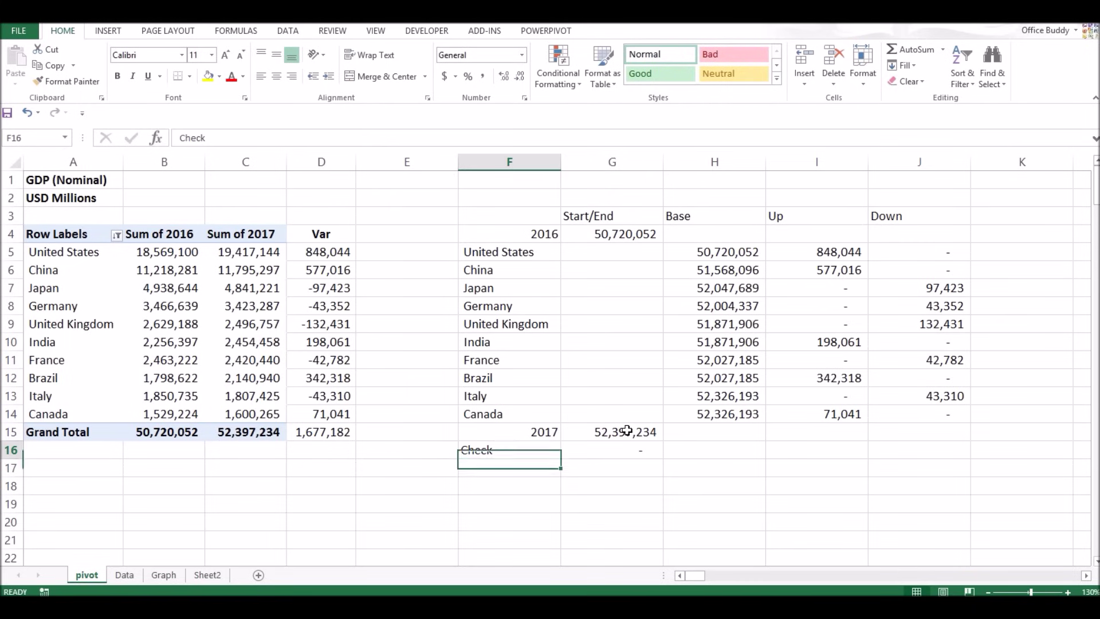
pyautogui.hotkey('shift', 'Right')
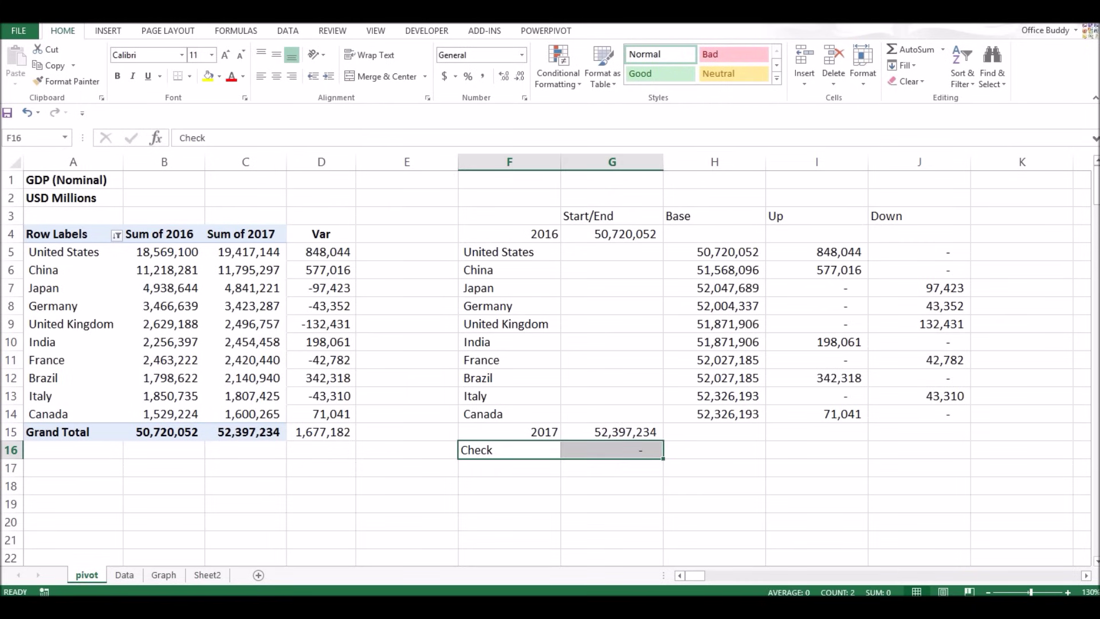
pyautogui.click(205, 79)
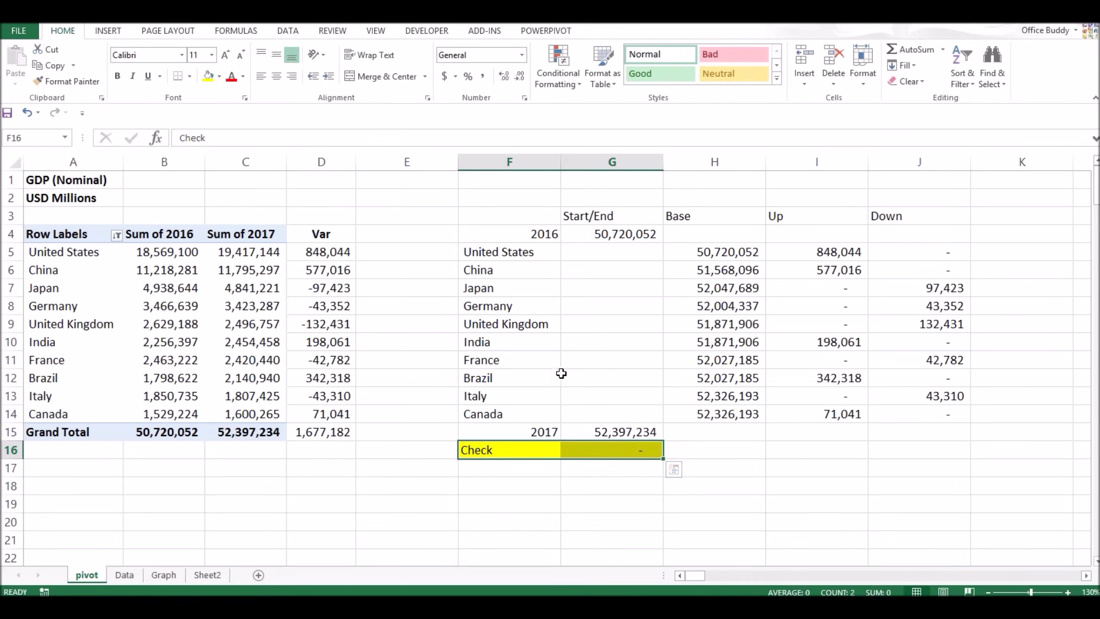
pyautogui.click(617, 447)
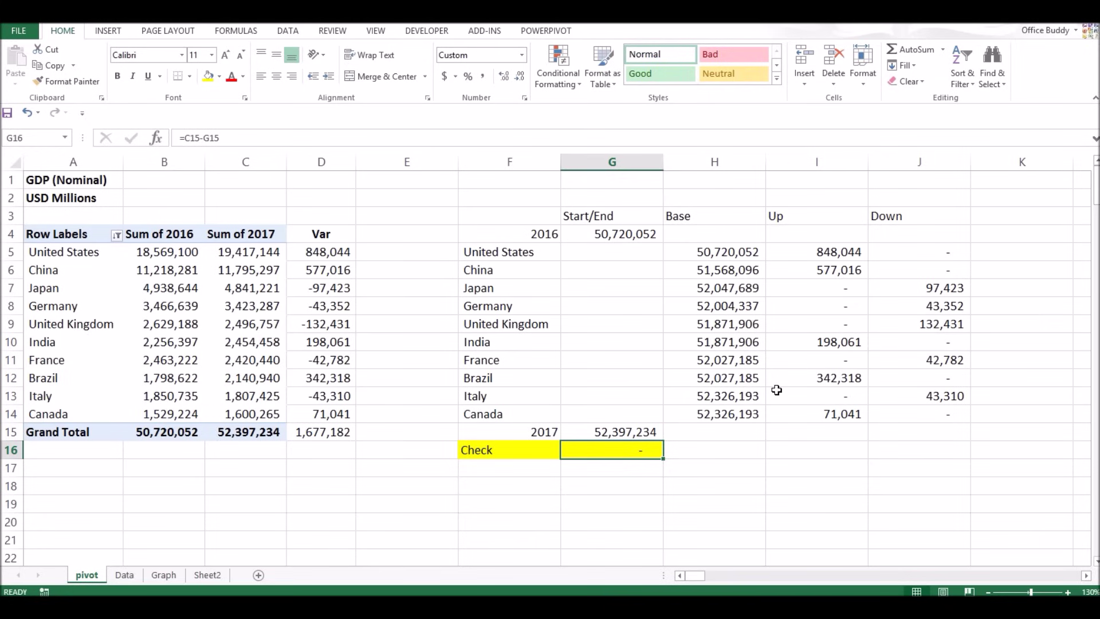
# Step: Review the Base values in H5:H14, the 2016 Start/End value and the Up column of the helper table
pyautogui.moveTo(749, 254); pyautogui.dragTo(746, 411)
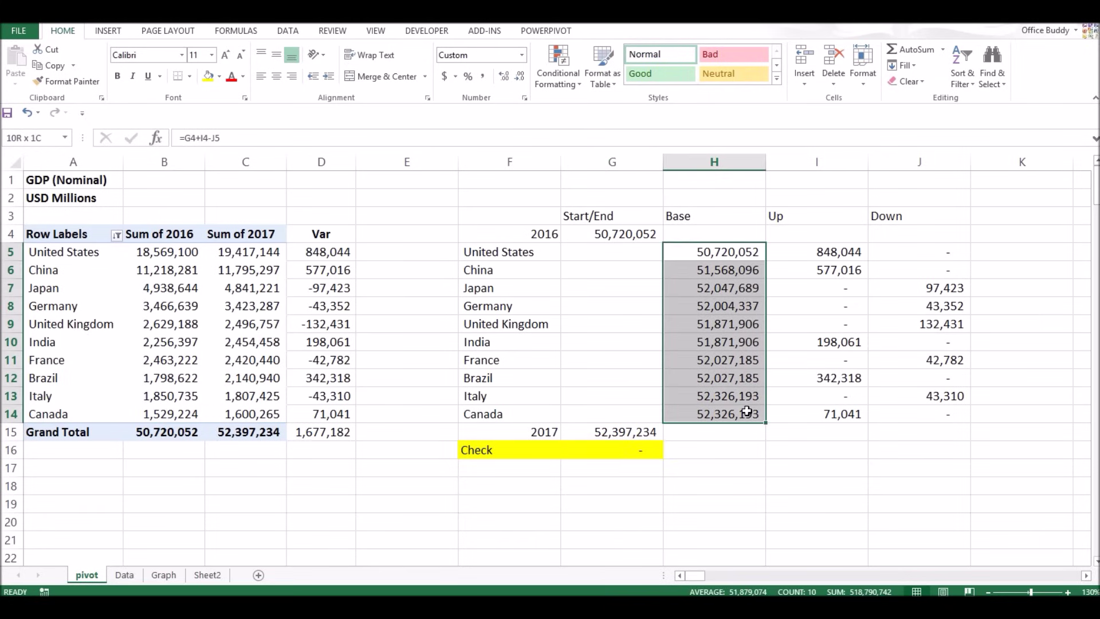
pyautogui.click(598, 235)
pyautogui.click(839, 254)
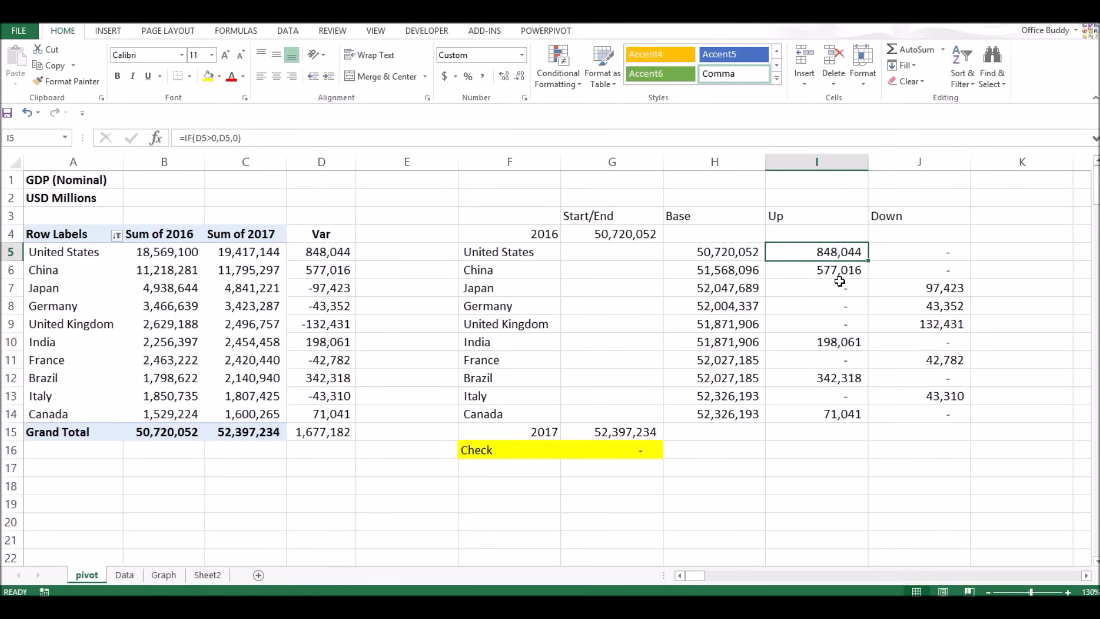
pyautogui.click(831, 380)
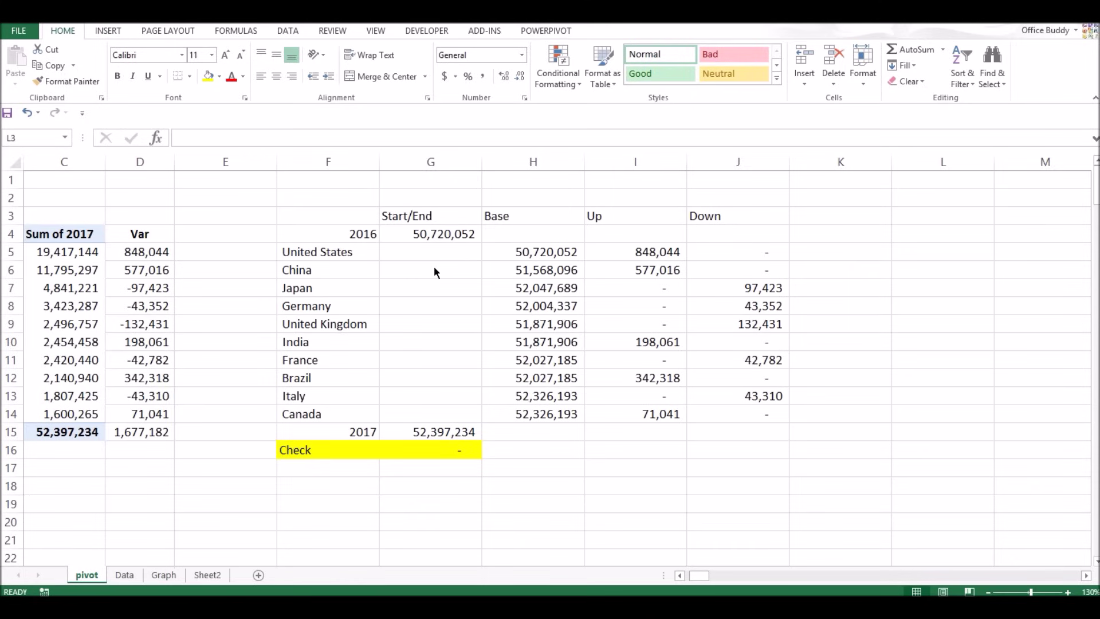
pyautogui.click(432, 236)
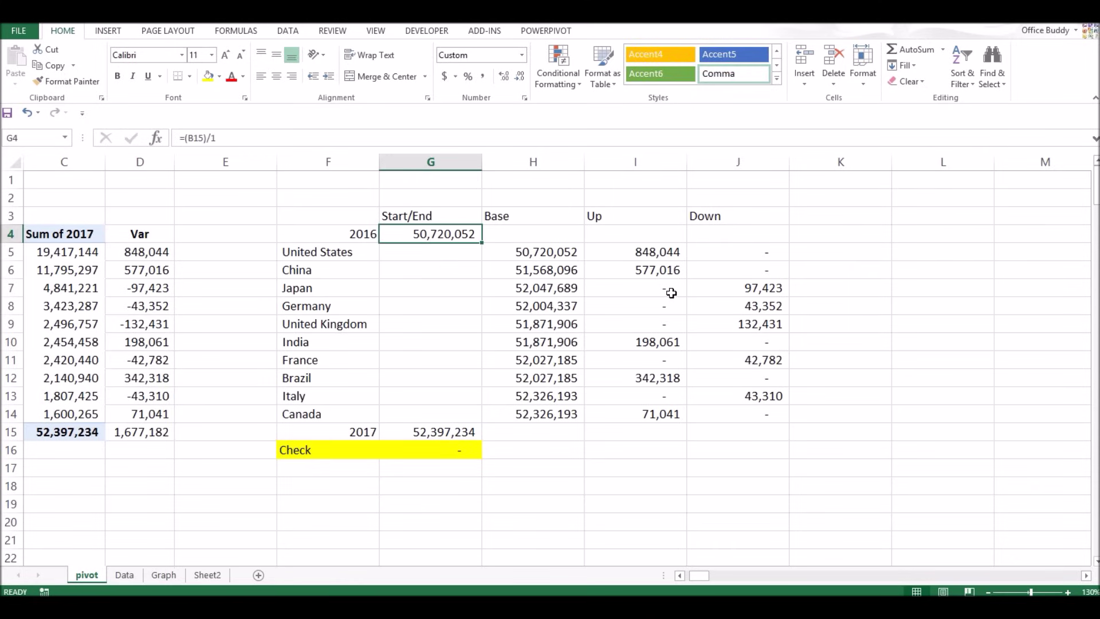
# Step: Enter 1000 in the empty cell L3 and copy that cell
pyautogui.click(948, 222)
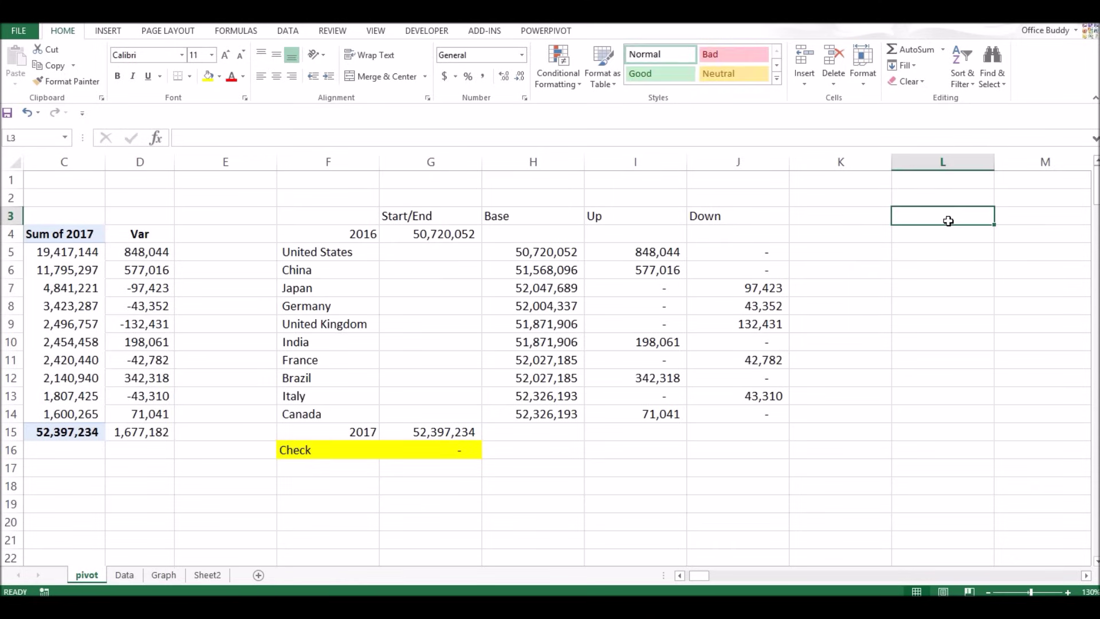
pyautogui.write('1000')
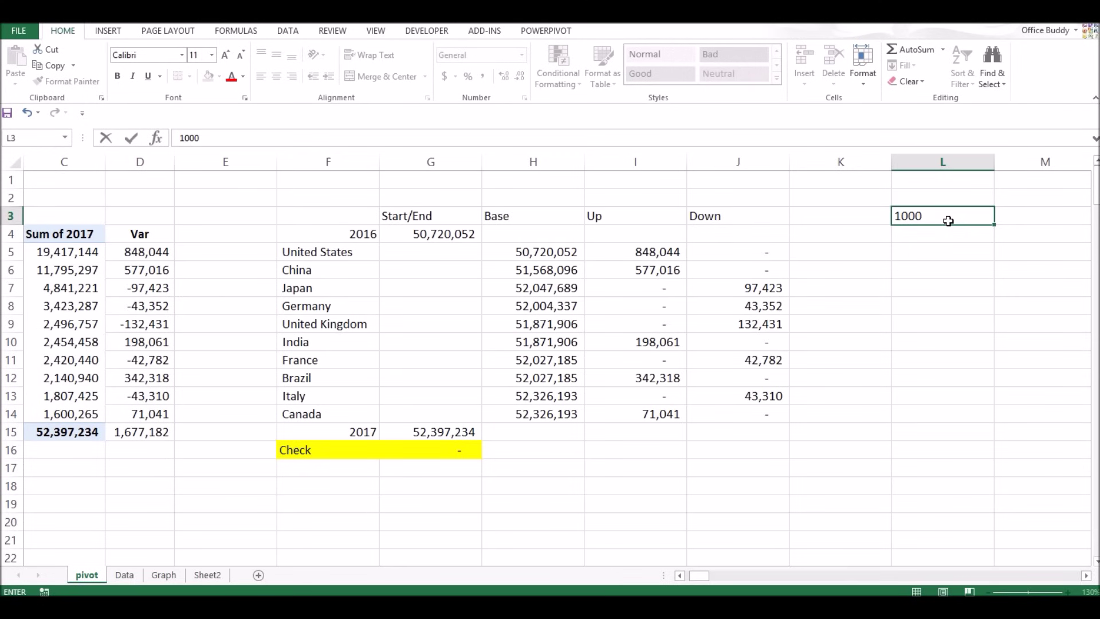
pyautogui.press('Return')
pyautogui.click(948, 221)
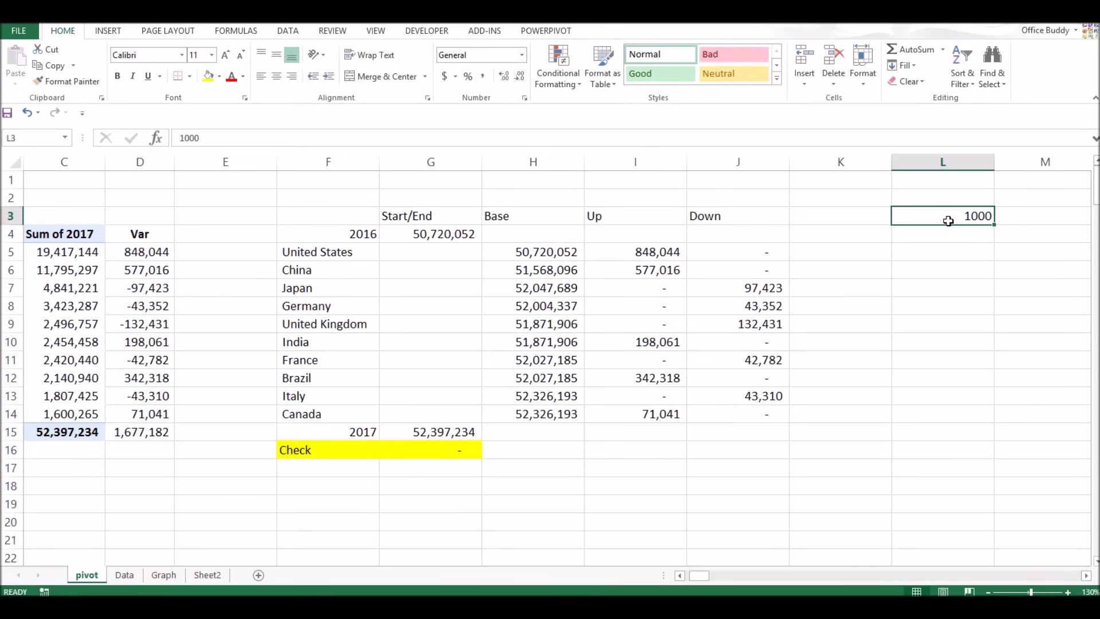
pyautogui.hotkey('ctrl', 'c')
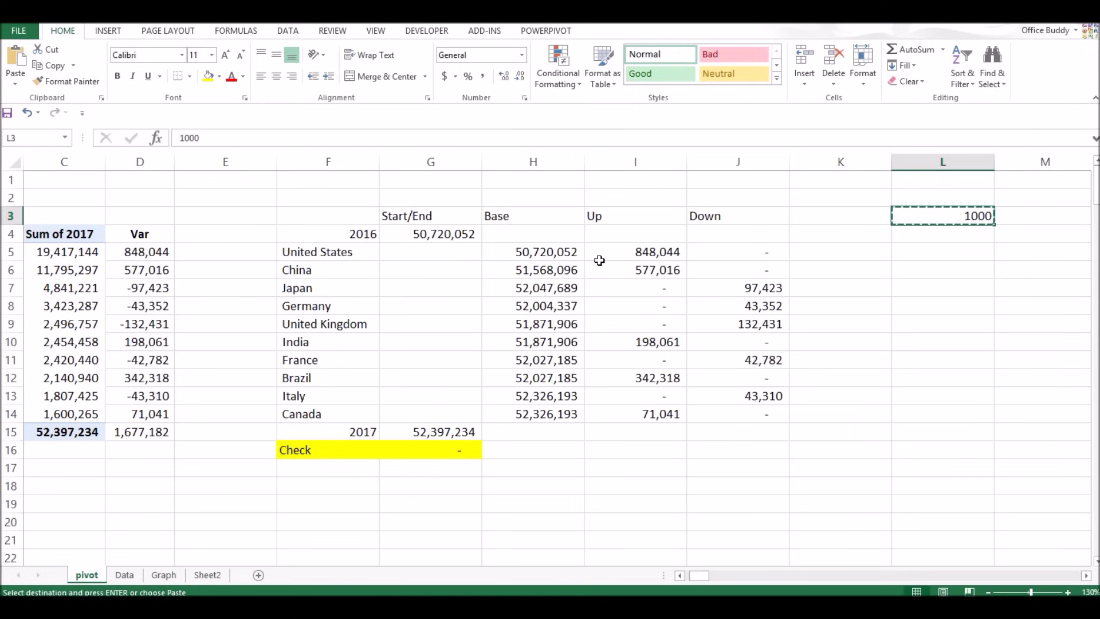
# Step: Divide the 2016 Start/End value in G4 and the Up and Down values in I5:J14 by the copied 1000 using Paste Special
pyautogui.click(447, 234)
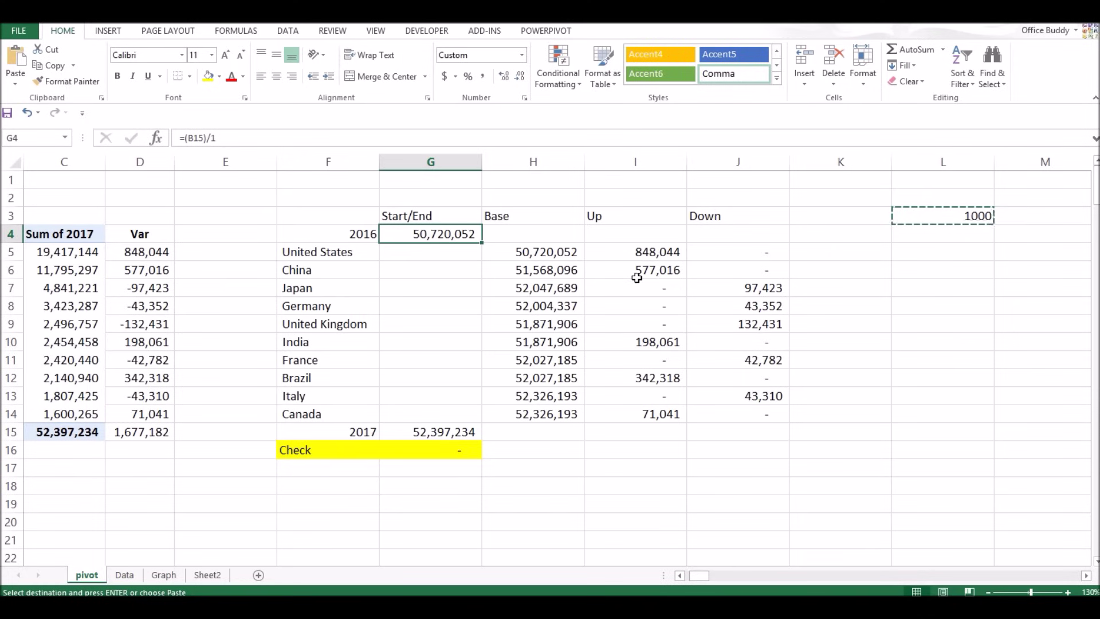
pyautogui.moveTo(633, 250); pyautogui.dragTo(739, 410)
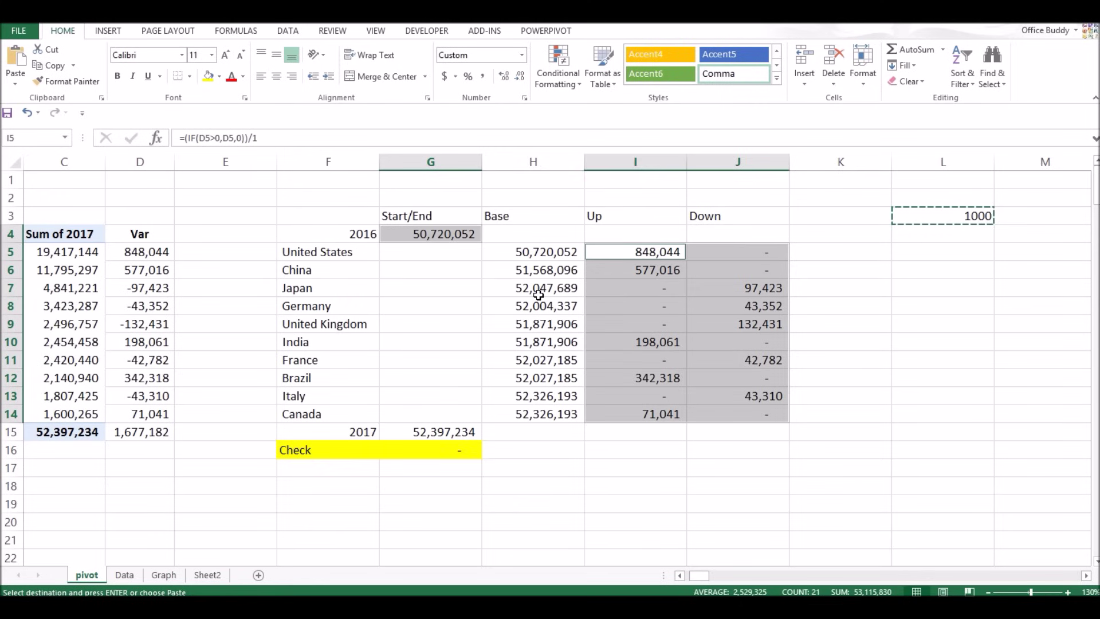
pyautogui.rightClick(716, 273)
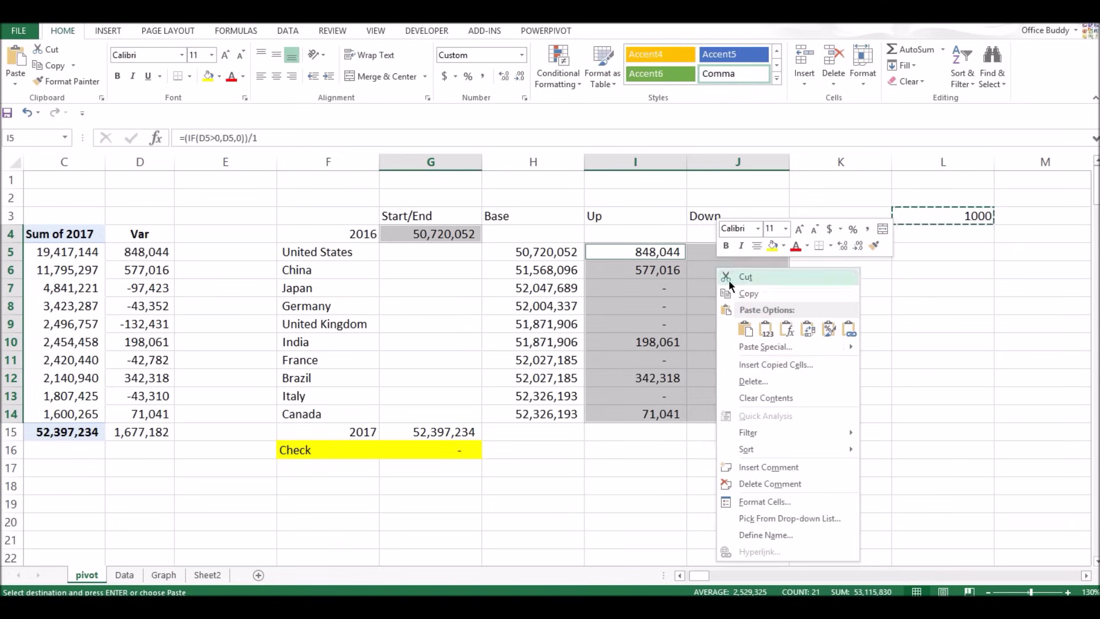
pyautogui.click(765, 346)
pyautogui.click(659, 299)
pyautogui.click(779, 381)
pyautogui.click(811, 441)
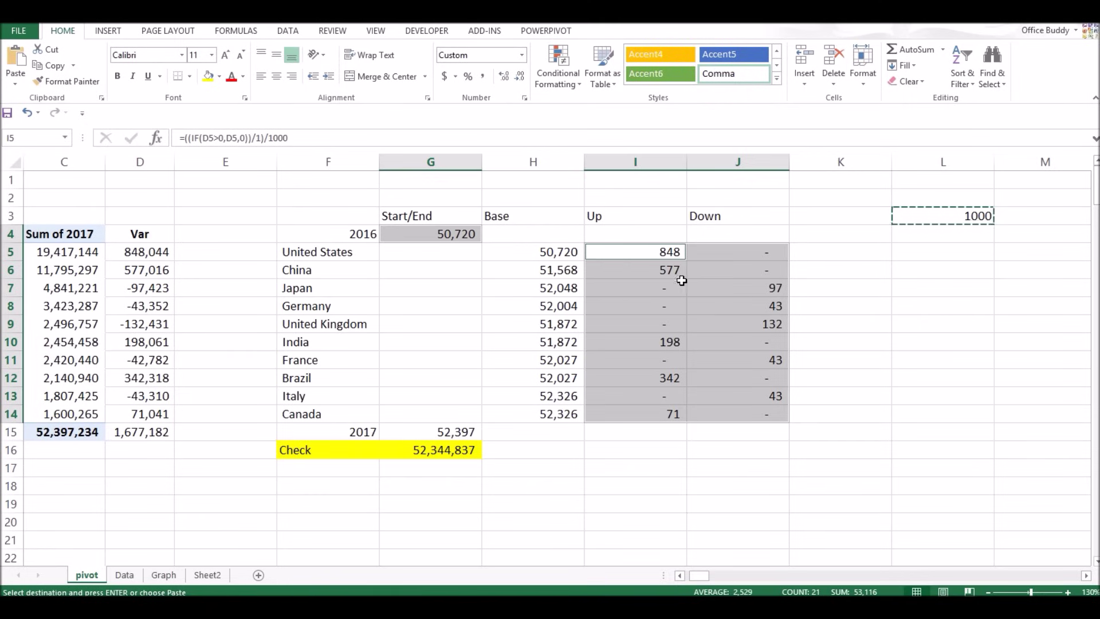
# Step: Change the check formula in G16 to =C15/1000-G15
pyautogui.click(446, 456)
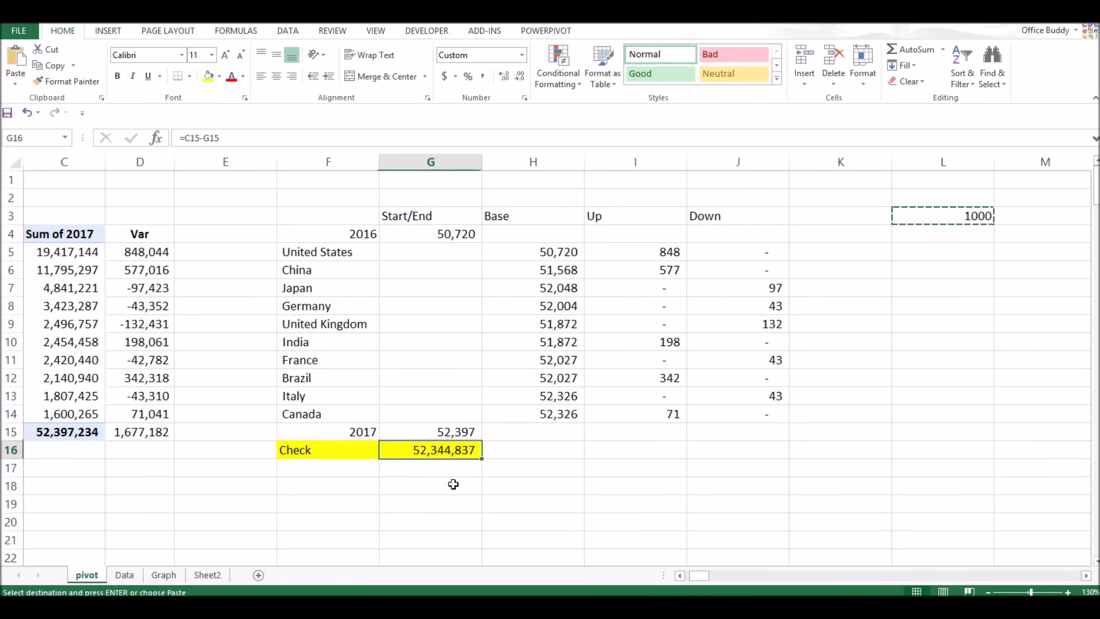
pyautogui.click(680, 576)
pyautogui.click(681, 576)
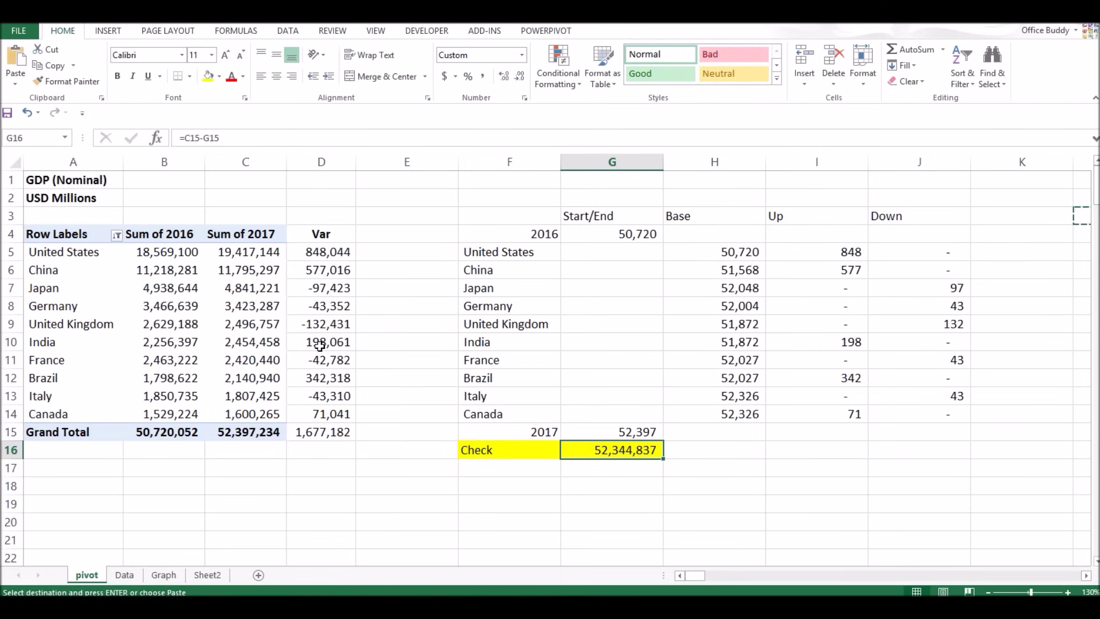
pyautogui.click(198, 135)
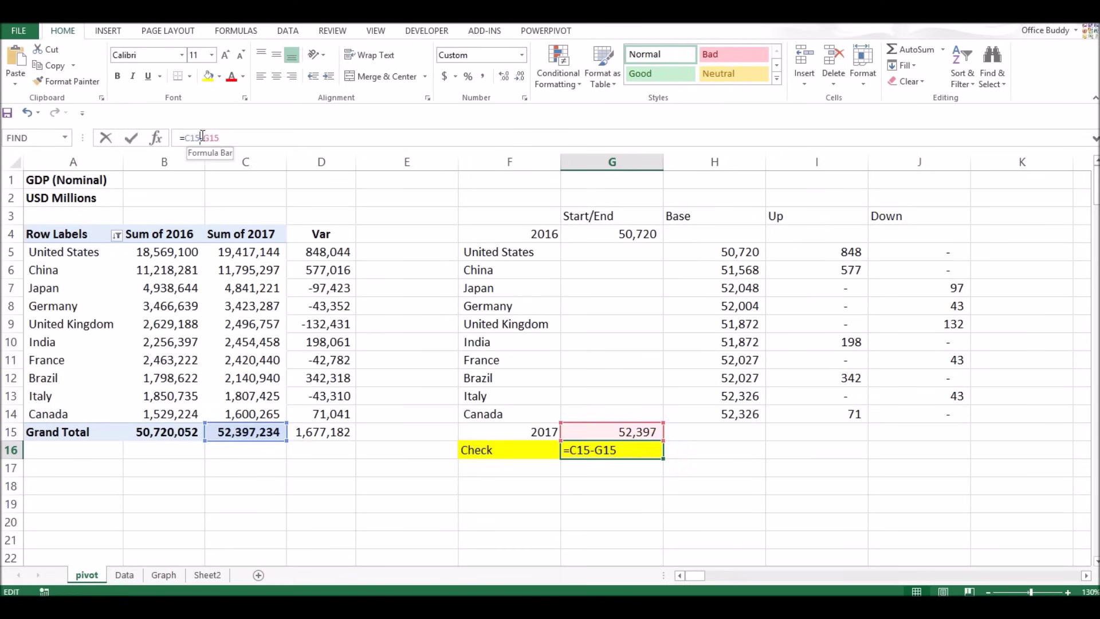
pyautogui.write('/1000')
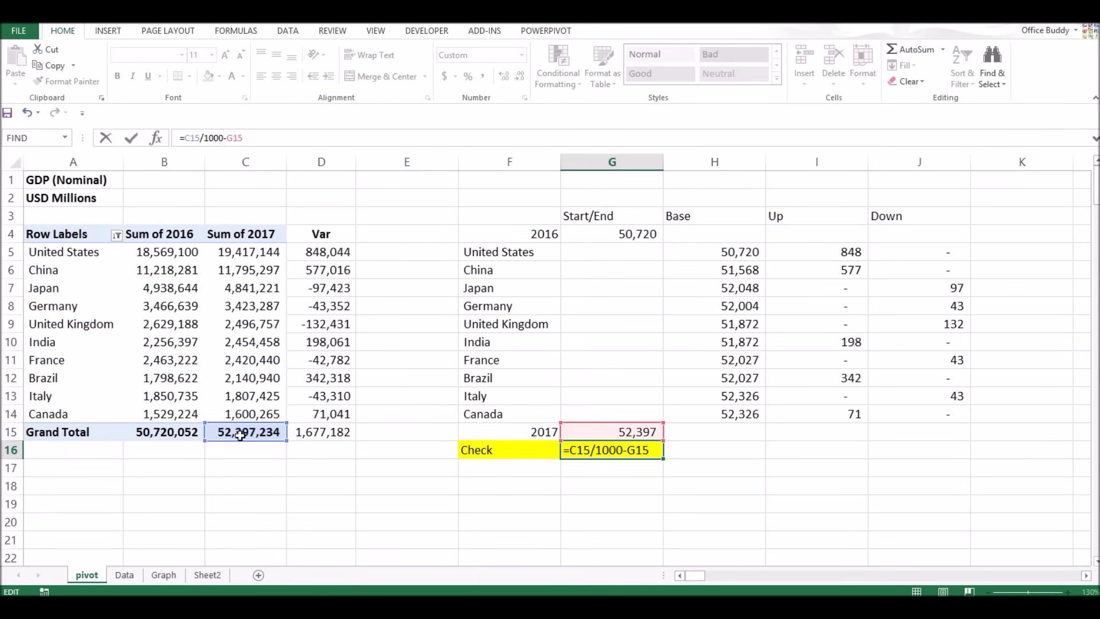
pyautogui.hotkey('ctrl', 'Return')
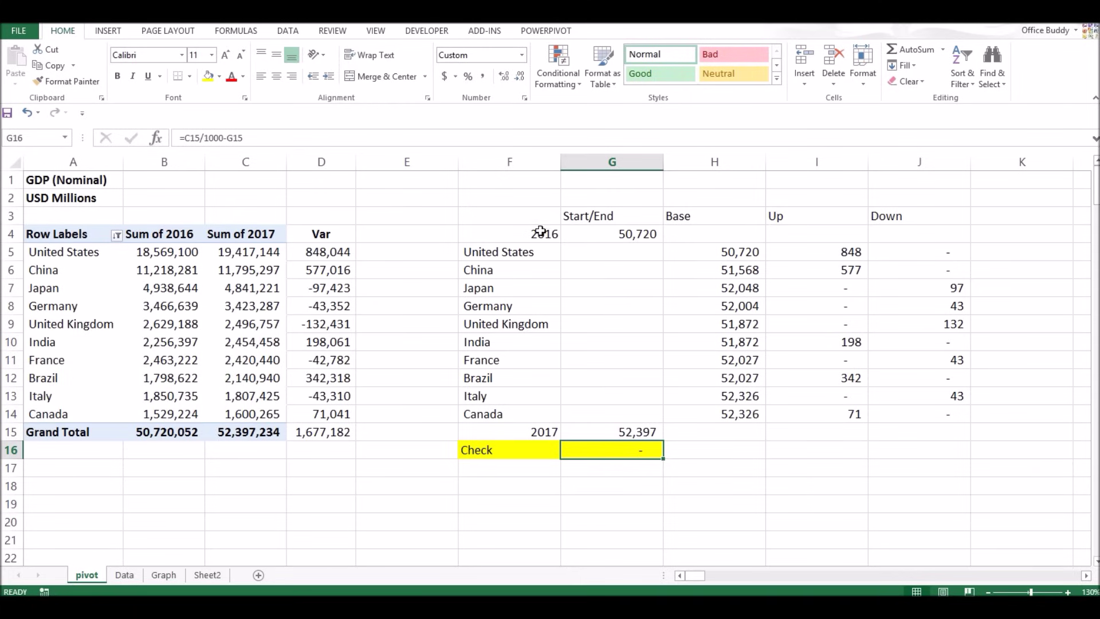
# Step: Insert a 2-D stacked column chart from the helper table range F3:J15, leaving out the Check row
pyautogui.click(501, 215)
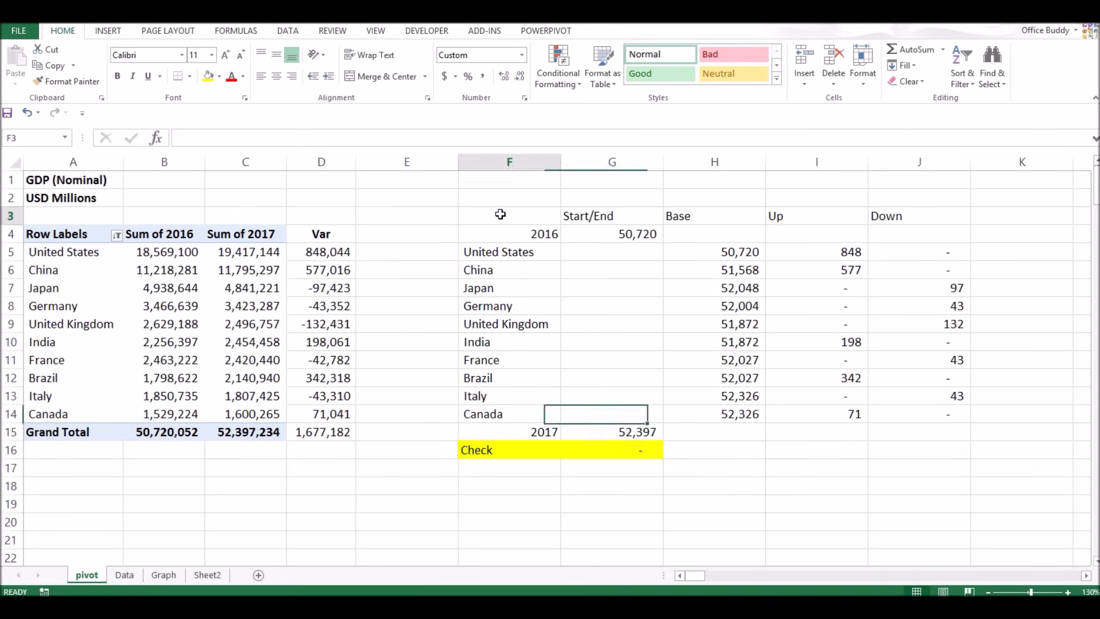
pyautogui.moveTo(500, 214); pyautogui.dragTo(940, 427)
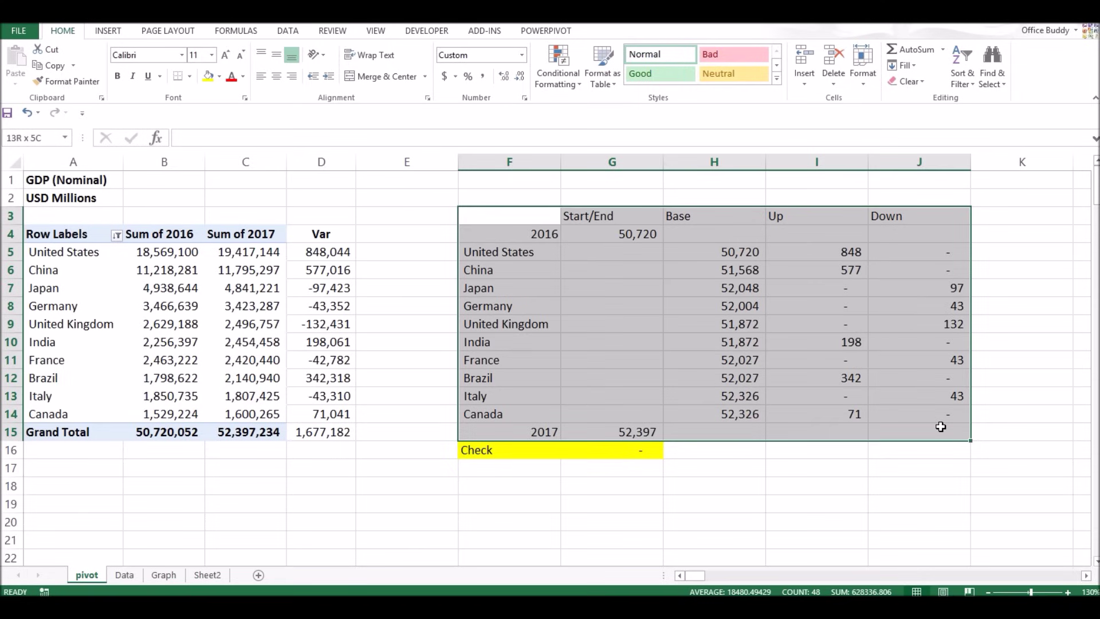
pyautogui.moveTo(942, 426); pyautogui.dragTo(941, 426)
pyautogui.click(108, 30)
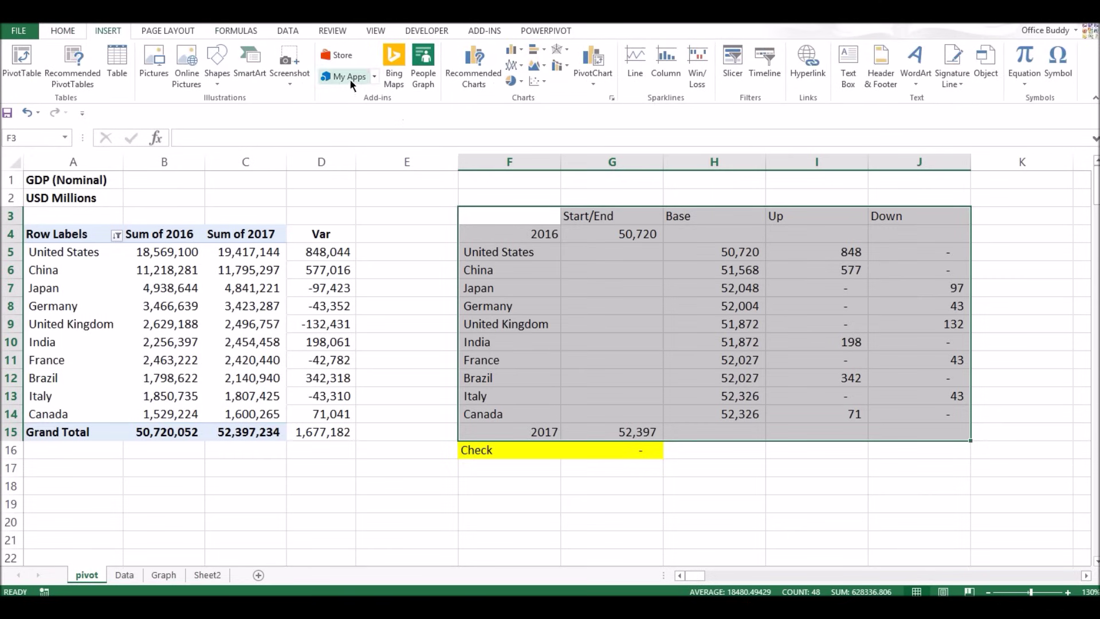
pyautogui.click(519, 52)
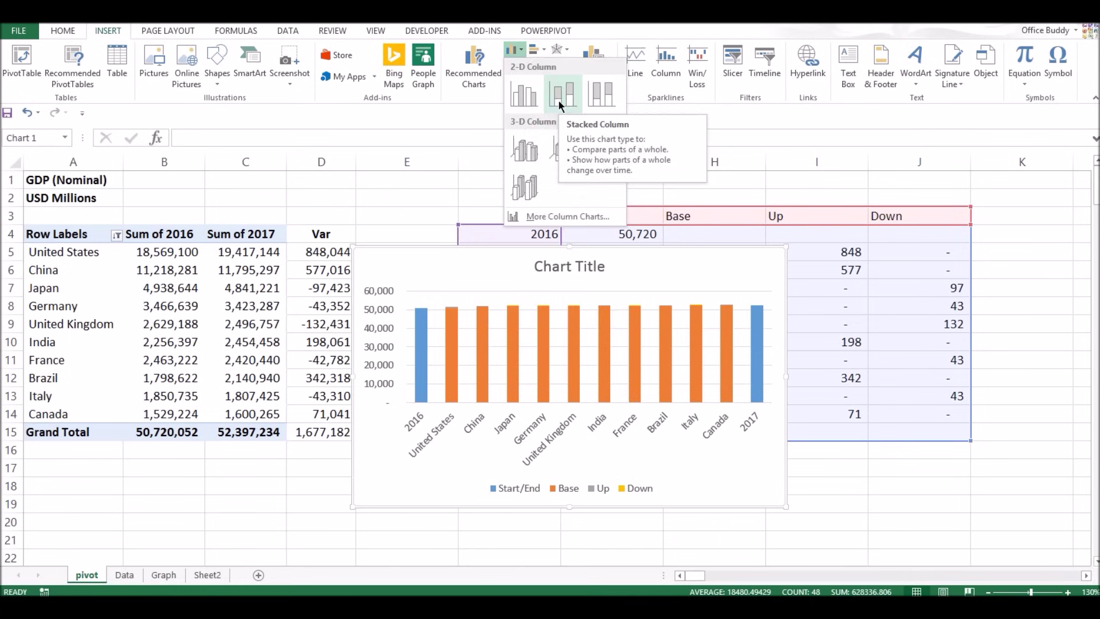
pyautogui.click(558, 100)
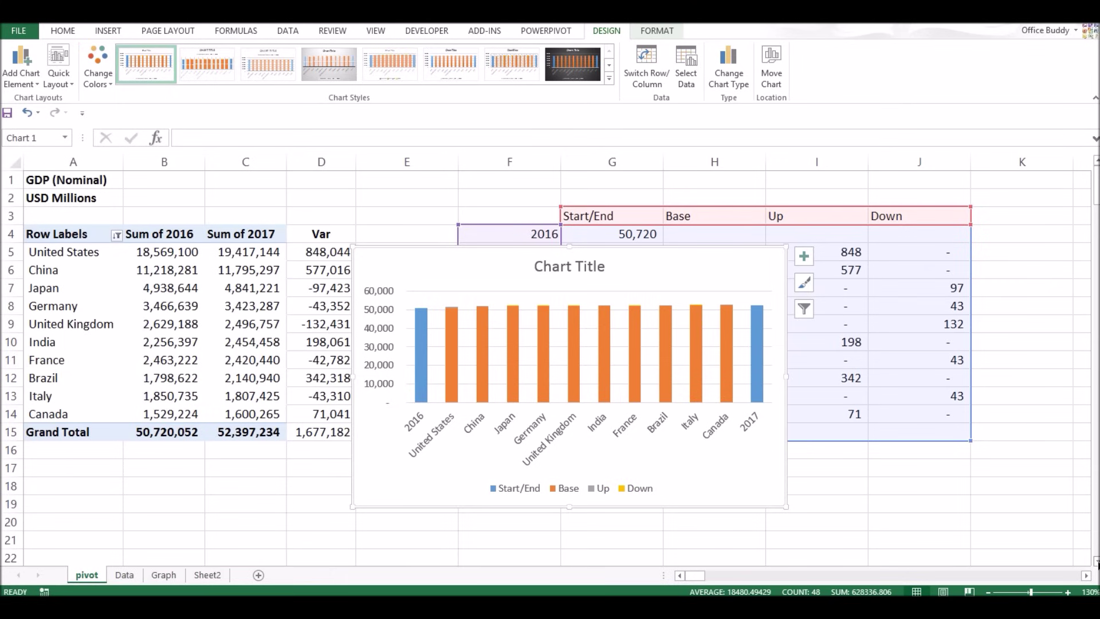
# Step: Move the chart below the data tables so it starts at about row 17 in column B
pyautogui.scroll(-2, 1073, 544)
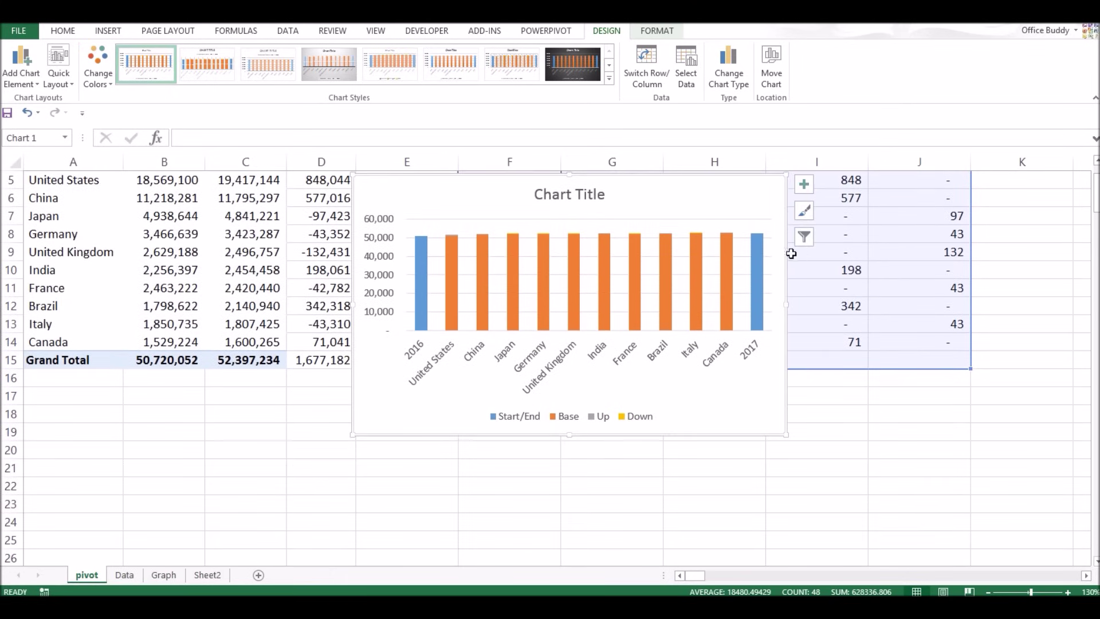
pyautogui.moveTo(788, 247); pyautogui.dragTo(572, 474)
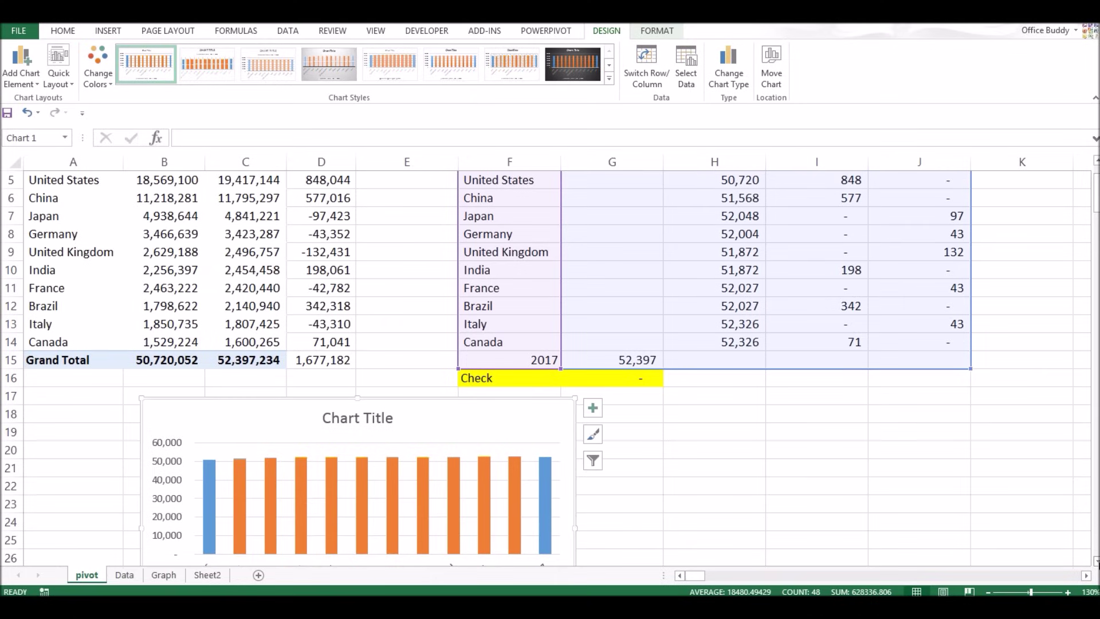
pyautogui.scroll(-4, 550, 367)
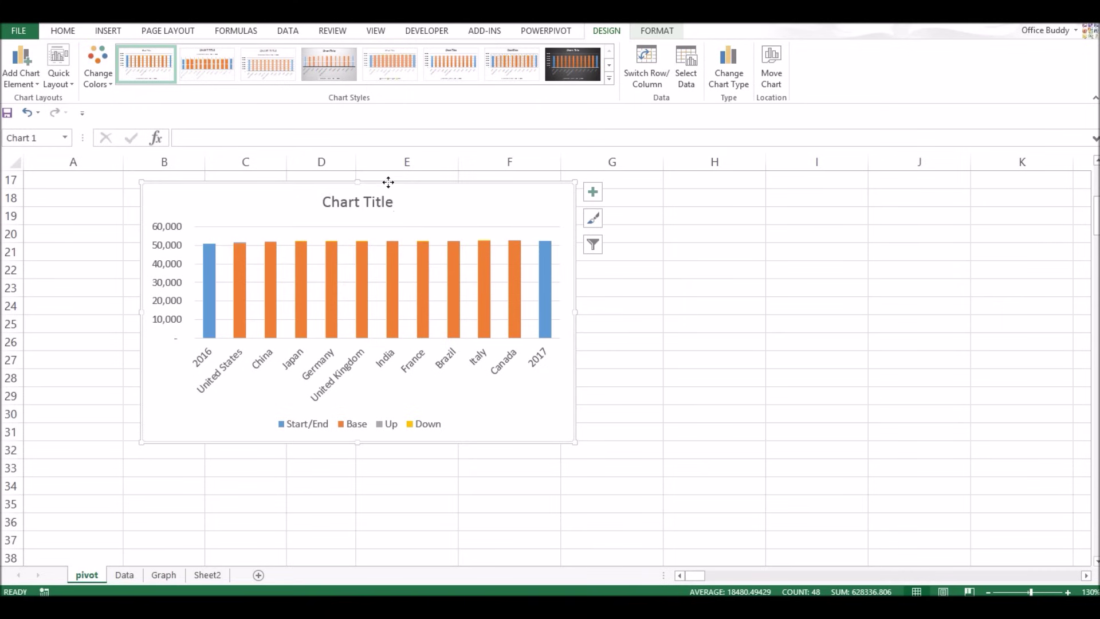
# Step: Enlarge the chart to span from the end of column A through column I, down to about row 38, and delete its legend
pyautogui.moveTo(388, 184); pyautogui.dragTo(337, 188)
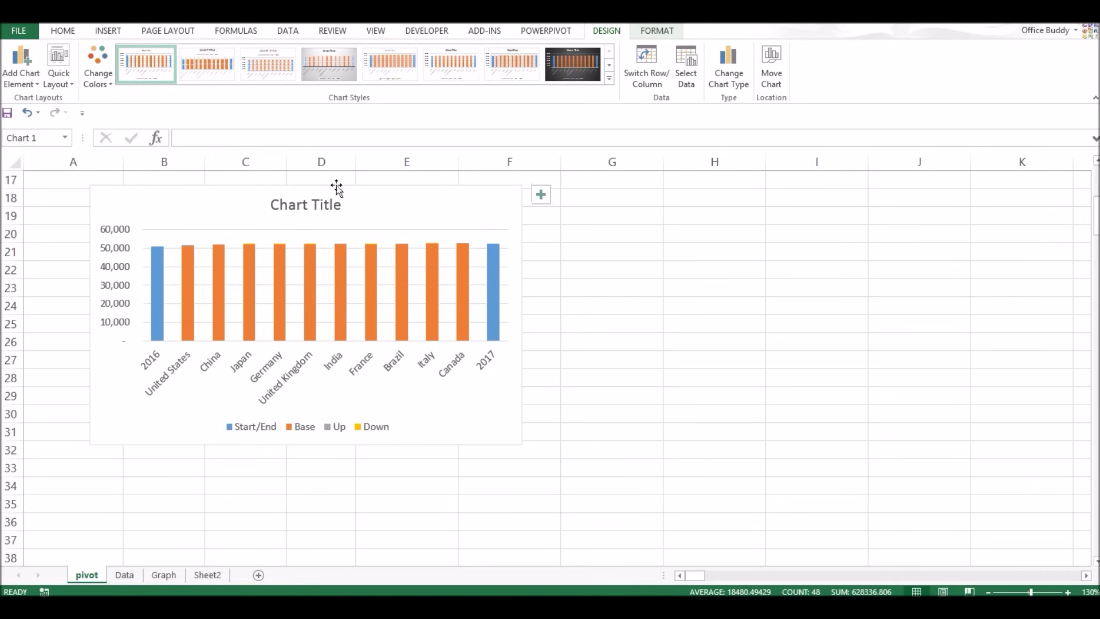
pyautogui.moveTo(523, 446); pyautogui.dragTo(823, 556)
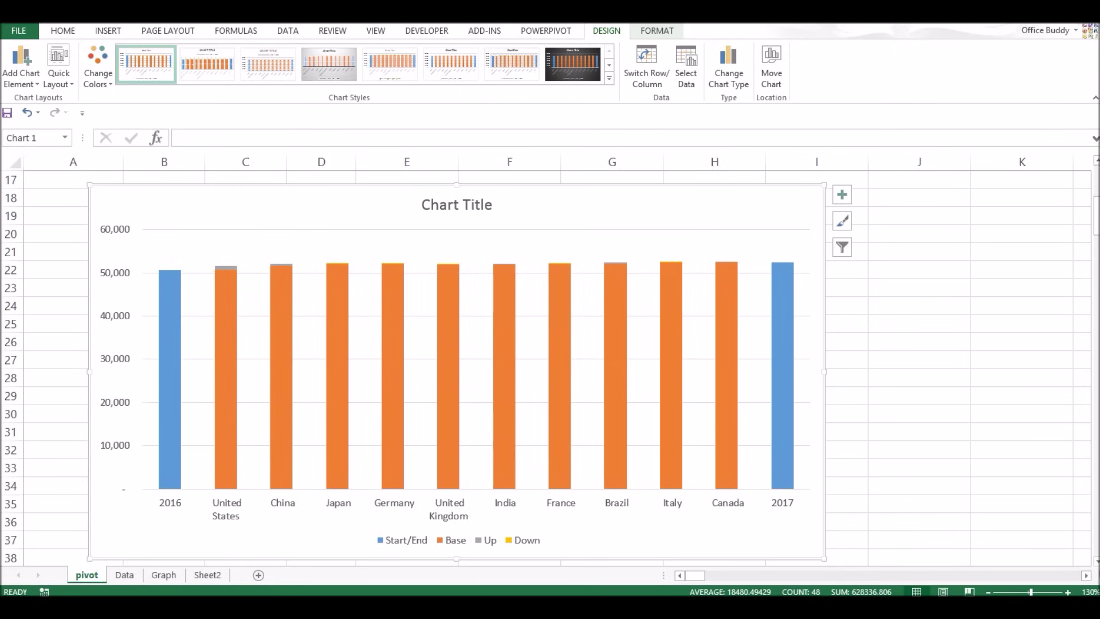
pyautogui.scroll(-1, 1095, 564)
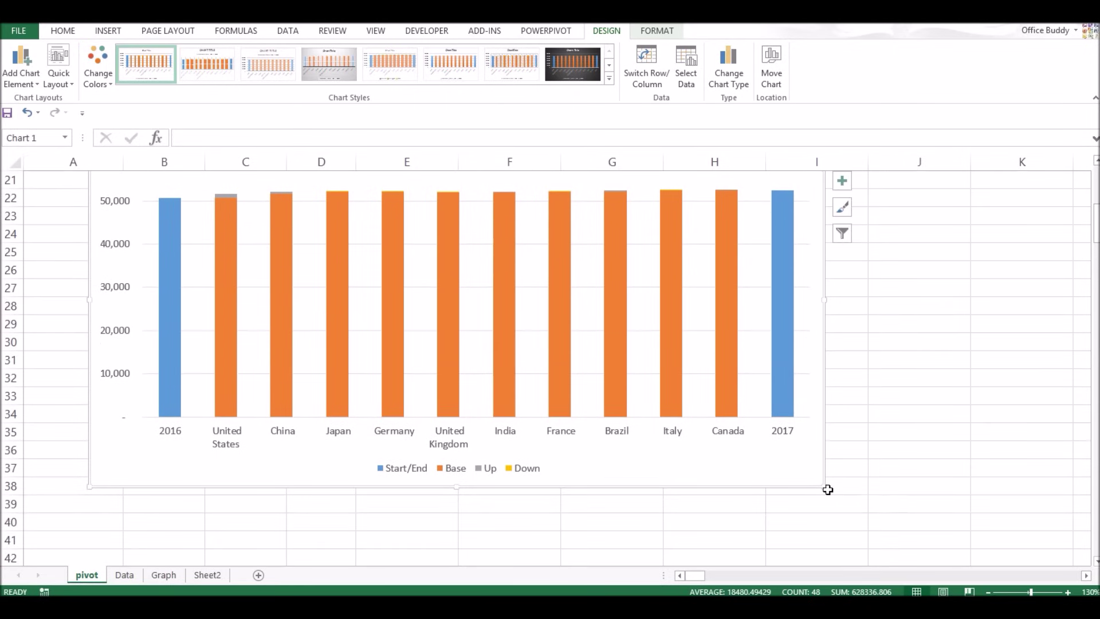
pyautogui.moveTo(825, 487); pyautogui.dragTo(862, 508)
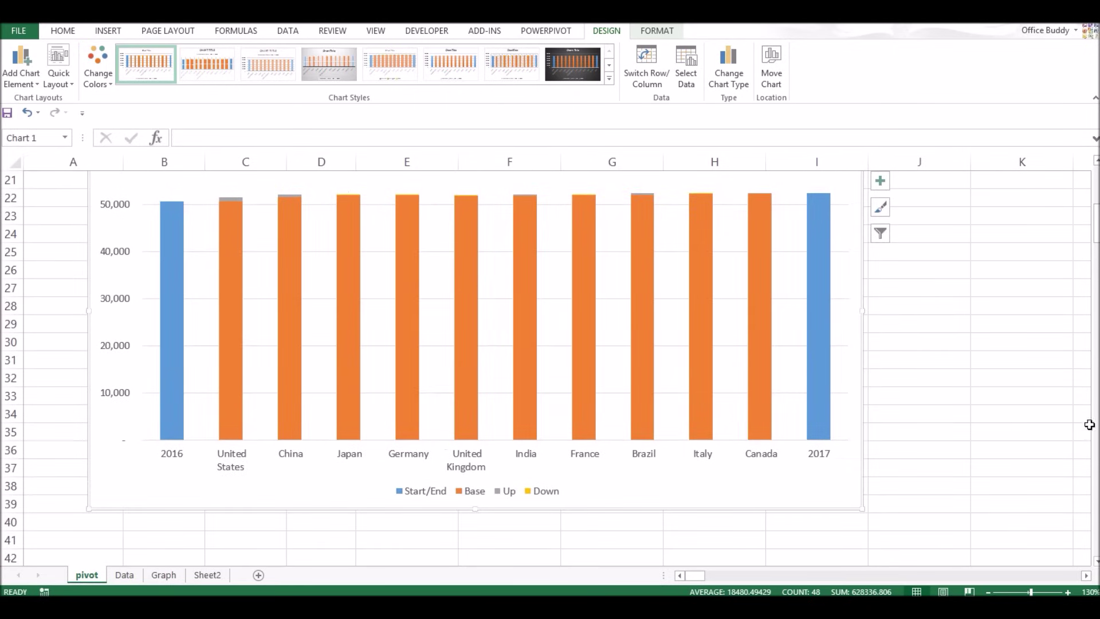
pyautogui.click(517, 493)
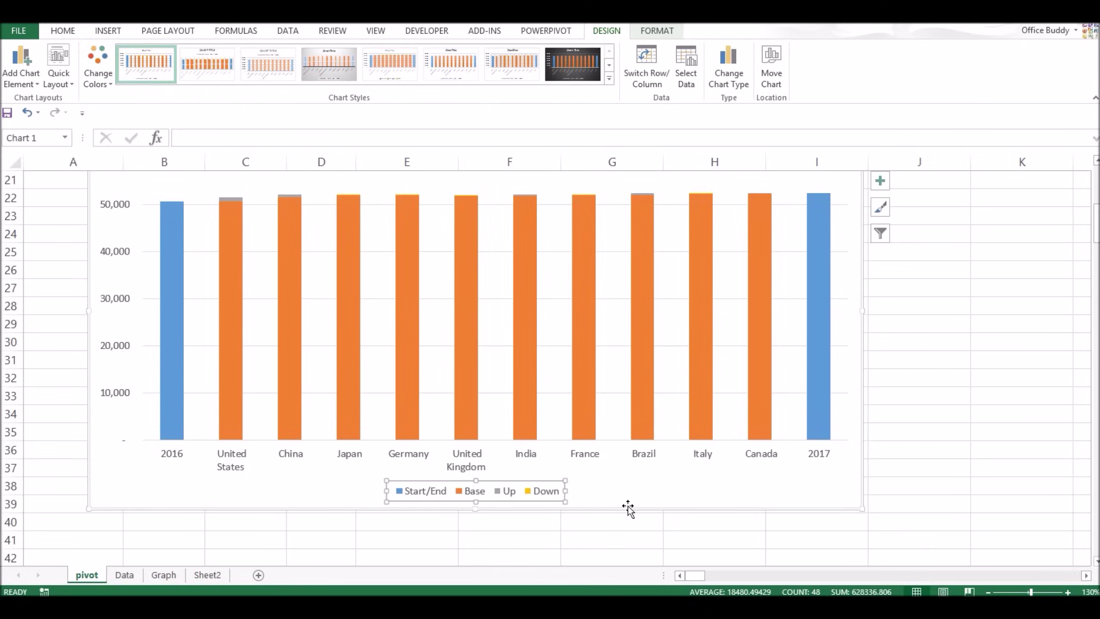
pyautogui.press('Delete')
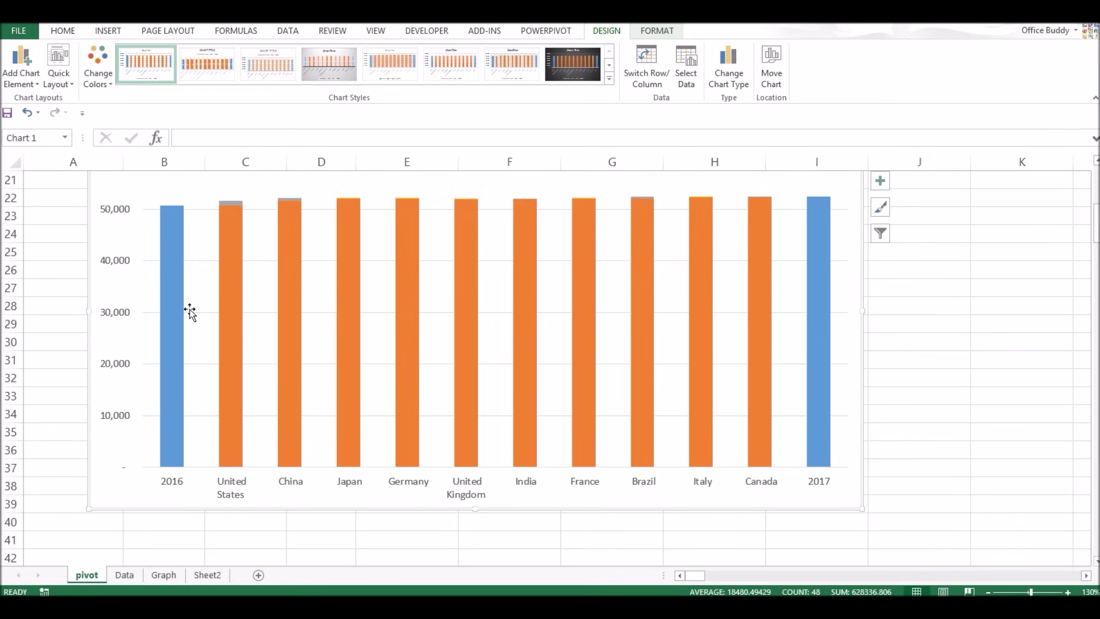
# Step: Remove the fill from the orange Base series, which plots column H of the helper table
pyautogui.moveTo(1095, 224); pyautogui.dragTo(1094, 200)
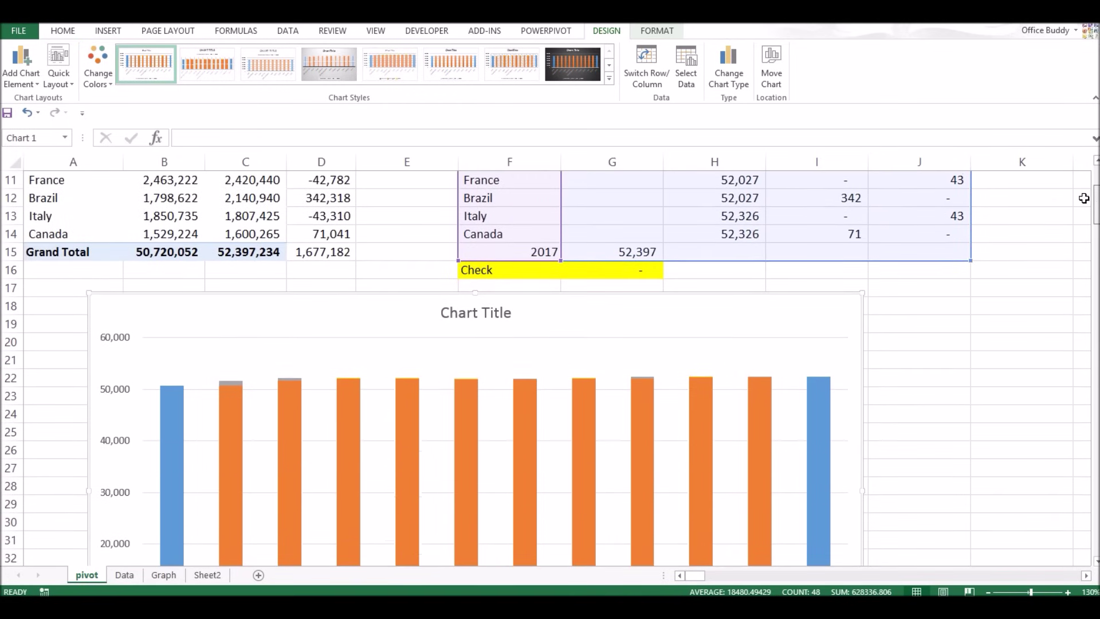
pyautogui.click(231, 419)
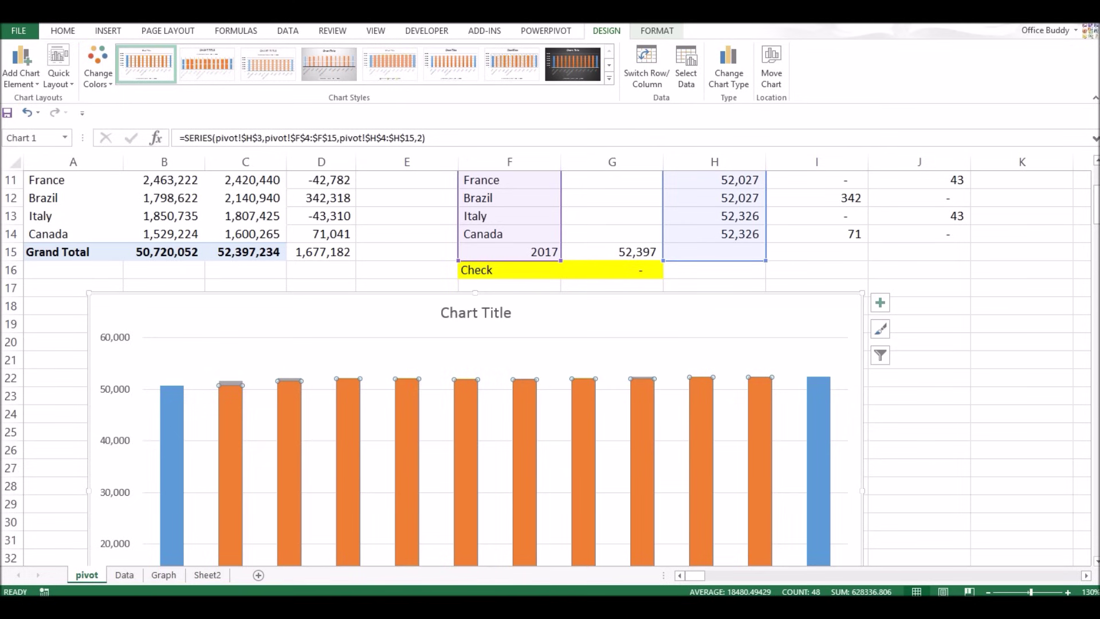
pyautogui.scroll(4, 1096, 205)
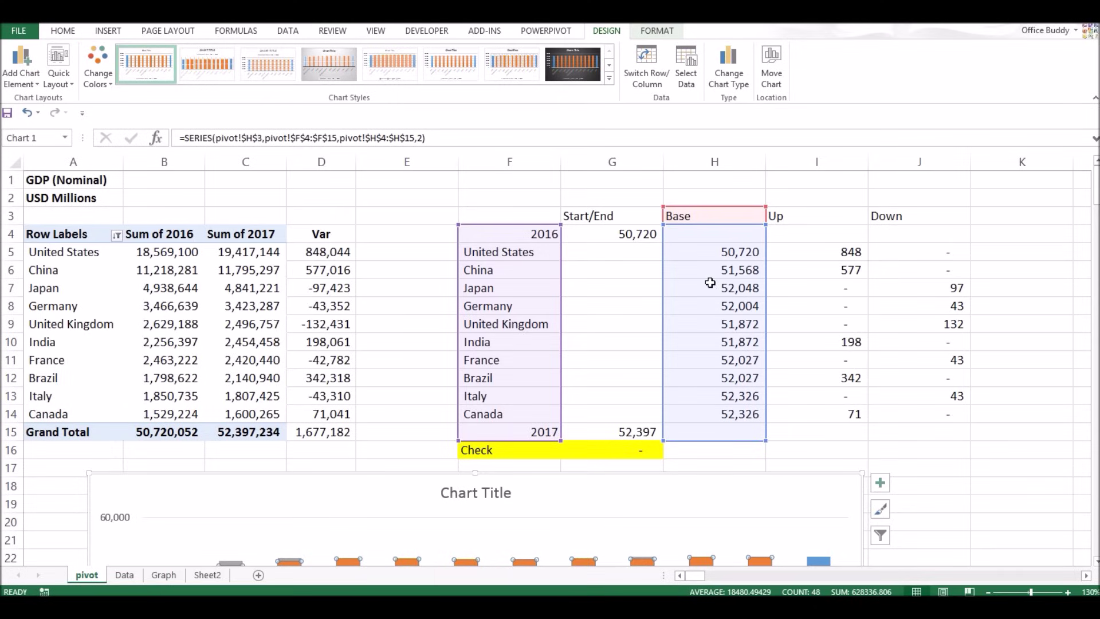
pyautogui.moveTo(1095, 182); pyautogui.dragTo(1094, 225)
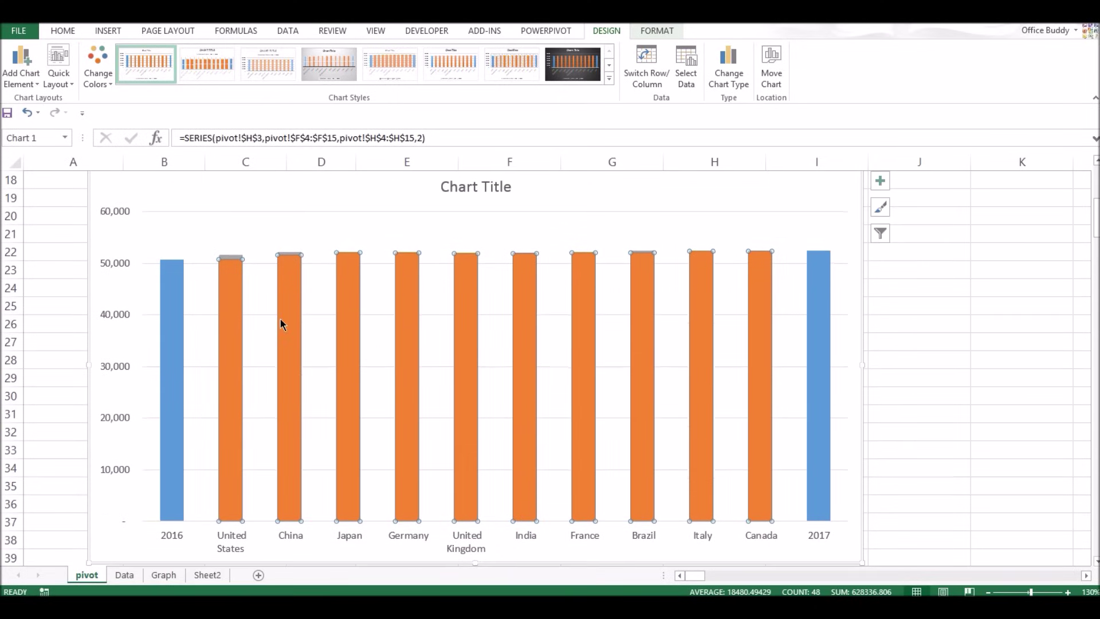
pyautogui.click(235, 324)
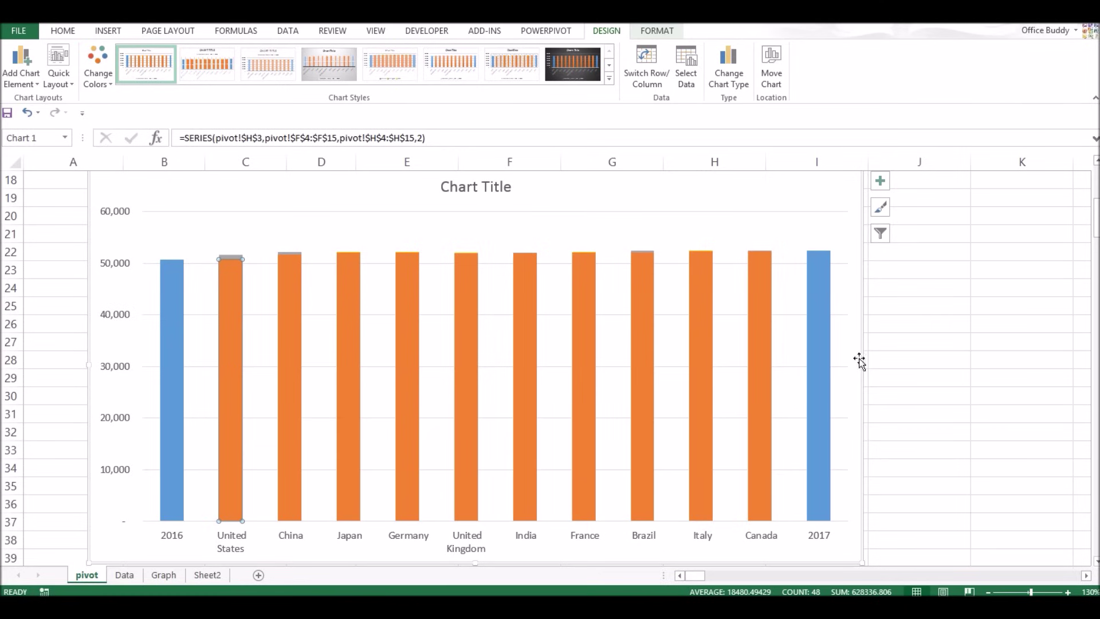
pyautogui.click(921, 353)
pyautogui.click(240, 345)
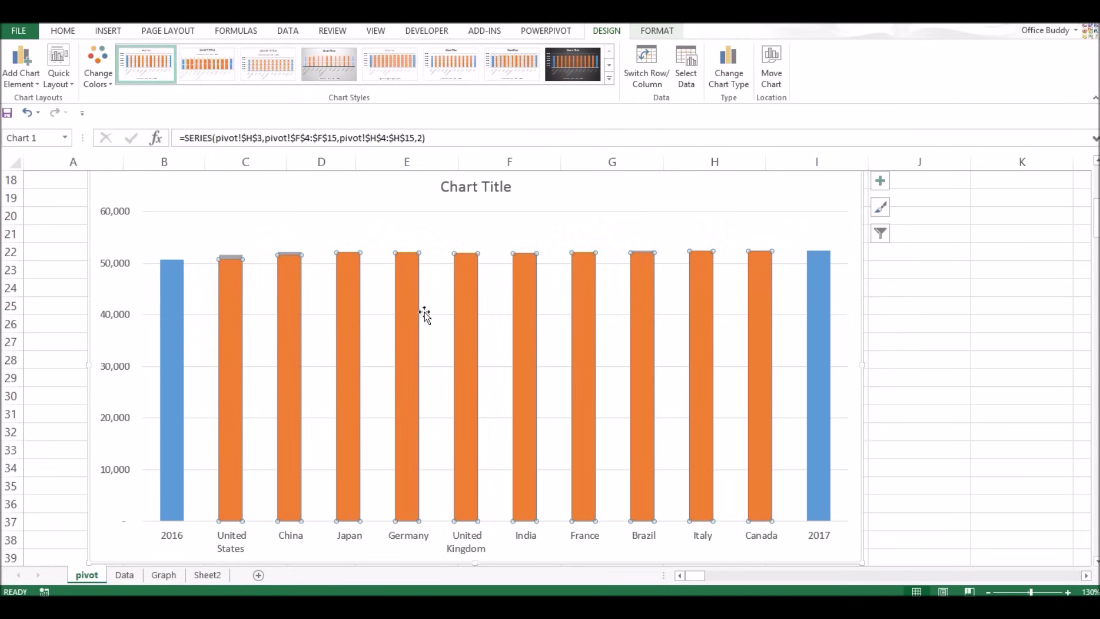
pyautogui.rightClick(237, 335)
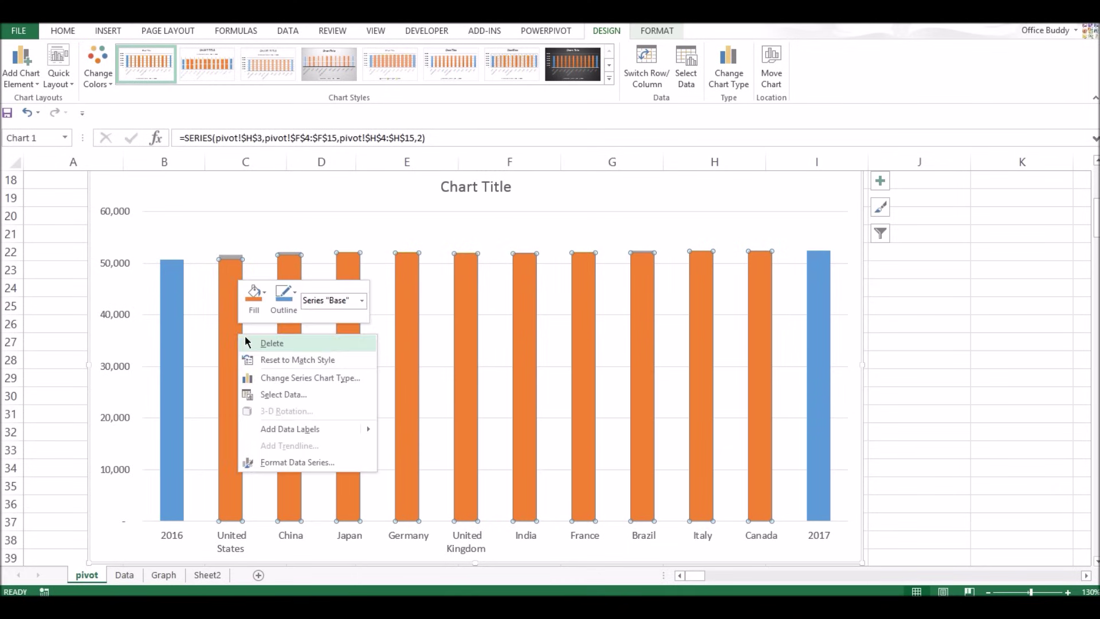
pyautogui.click(258, 303)
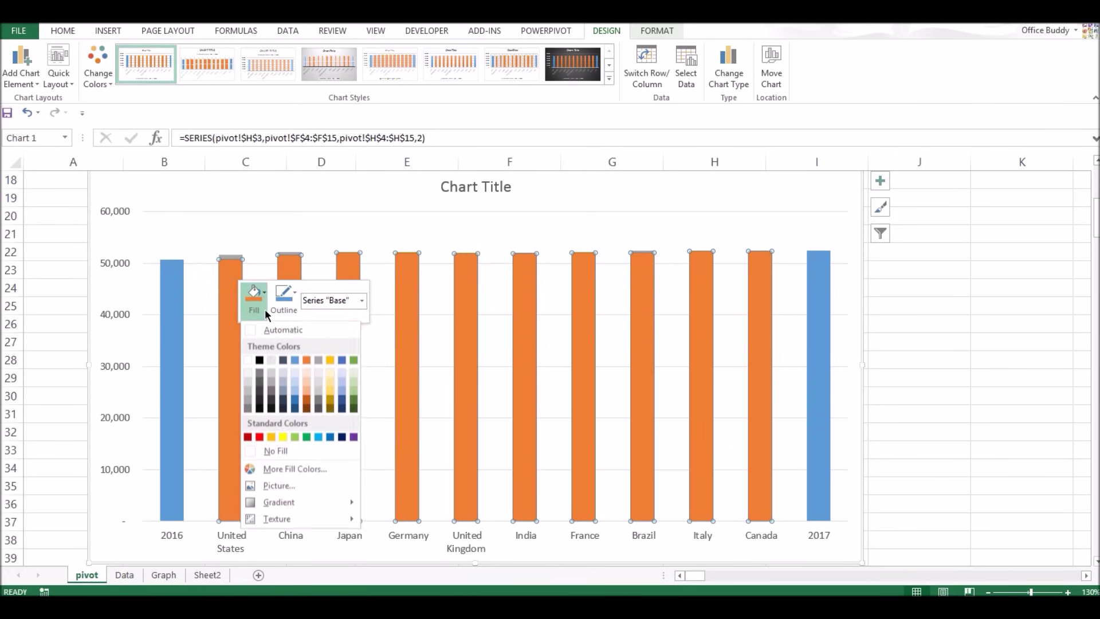
pyautogui.click(275, 450)
pyautogui.click(907, 319)
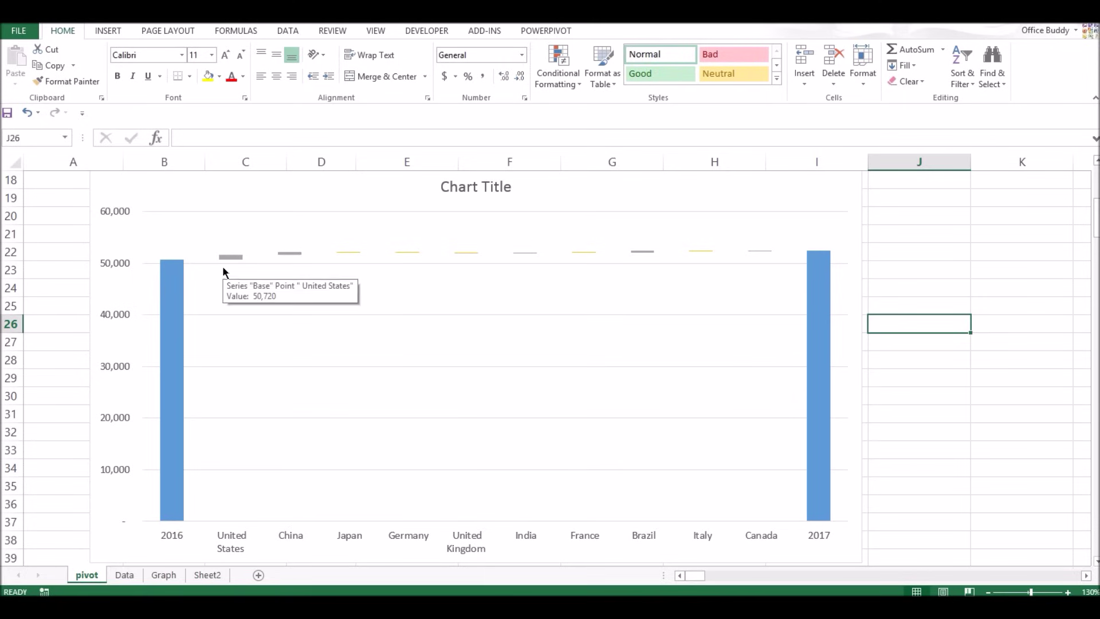
# Step: Move the chart down so its upper edge sits at about row 19, with its side edge still in column A
pyautogui.moveTo(232, 262)
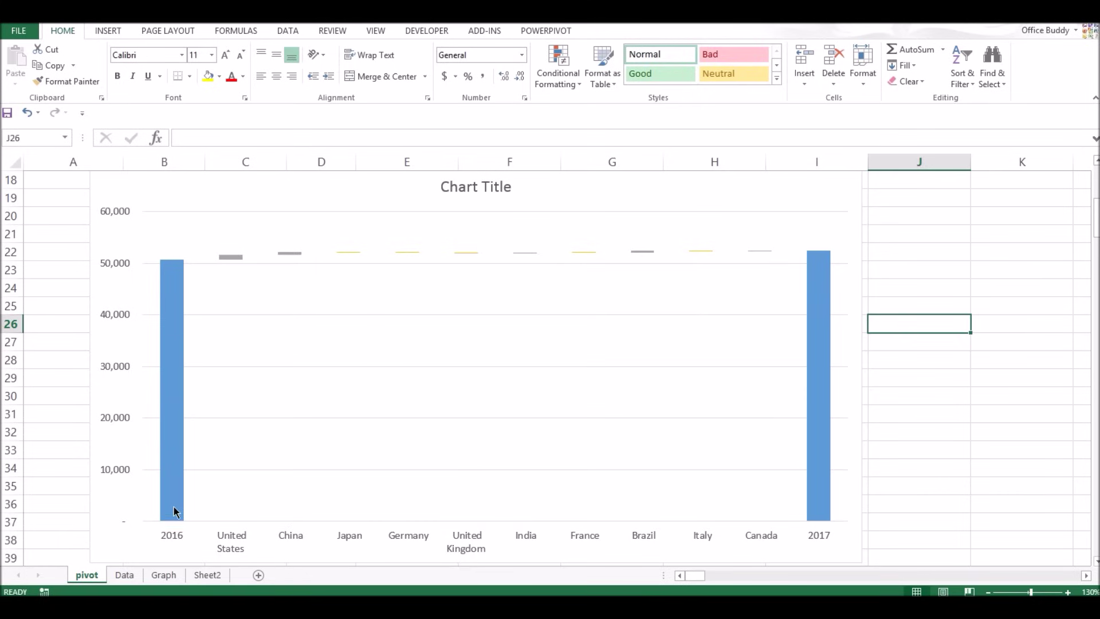
pyautogui.moveTo(175, 269)
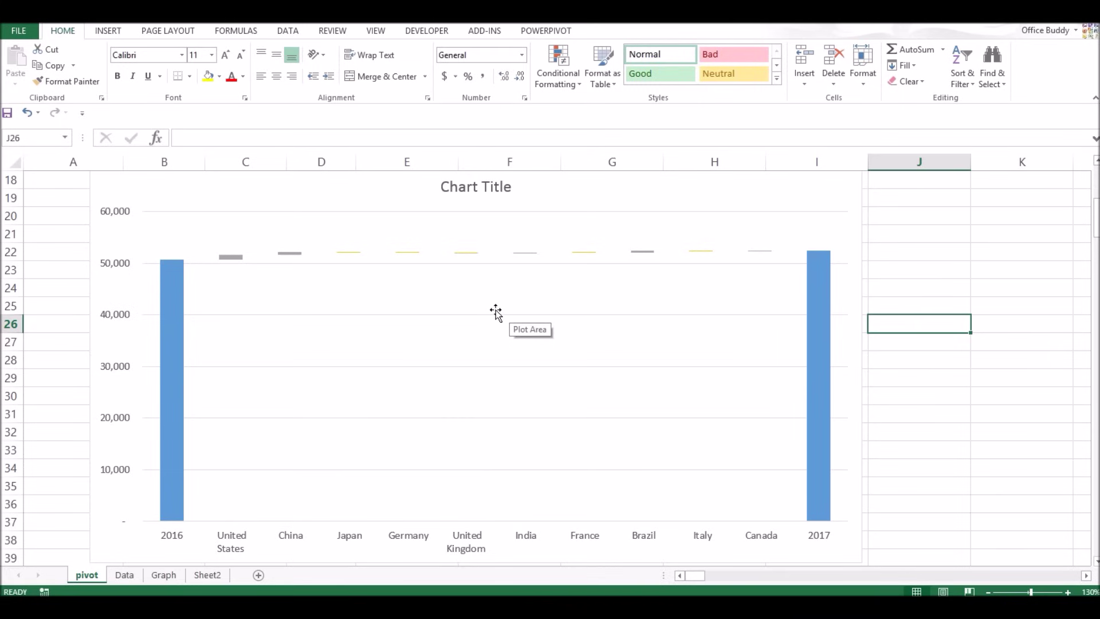
pyautogui.click(111, 395)
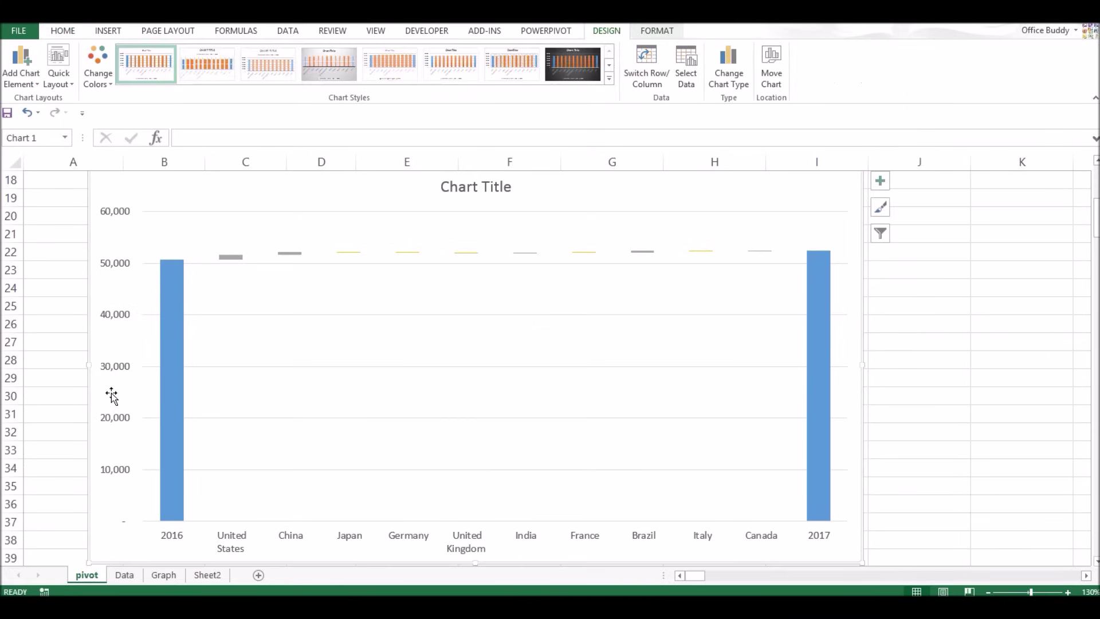
pyautogui.click(121, 468)
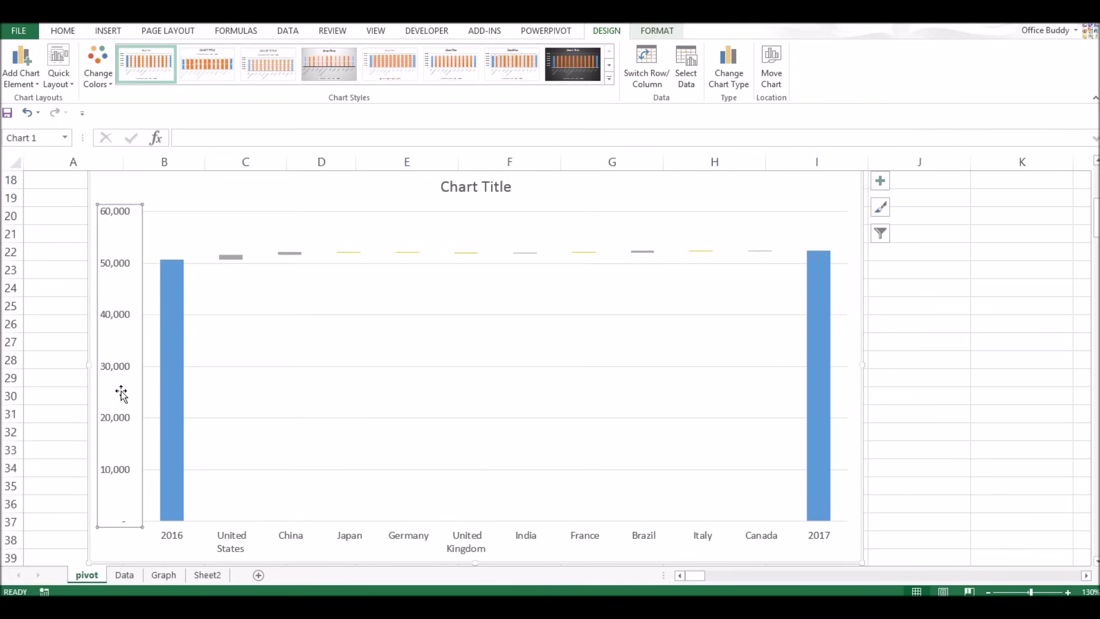
pyautogui.moveTo(126, 301); pyautogui.dragTo(126, 361)
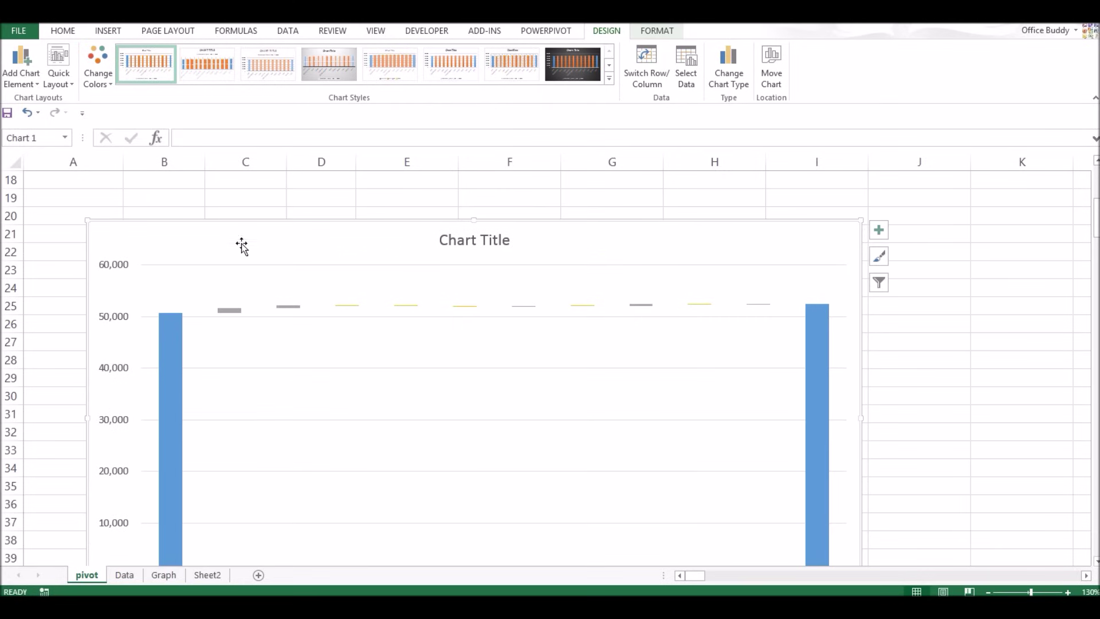
pyautogui.moveTo(244, 223); pyautogui.dragTo(238, 203)
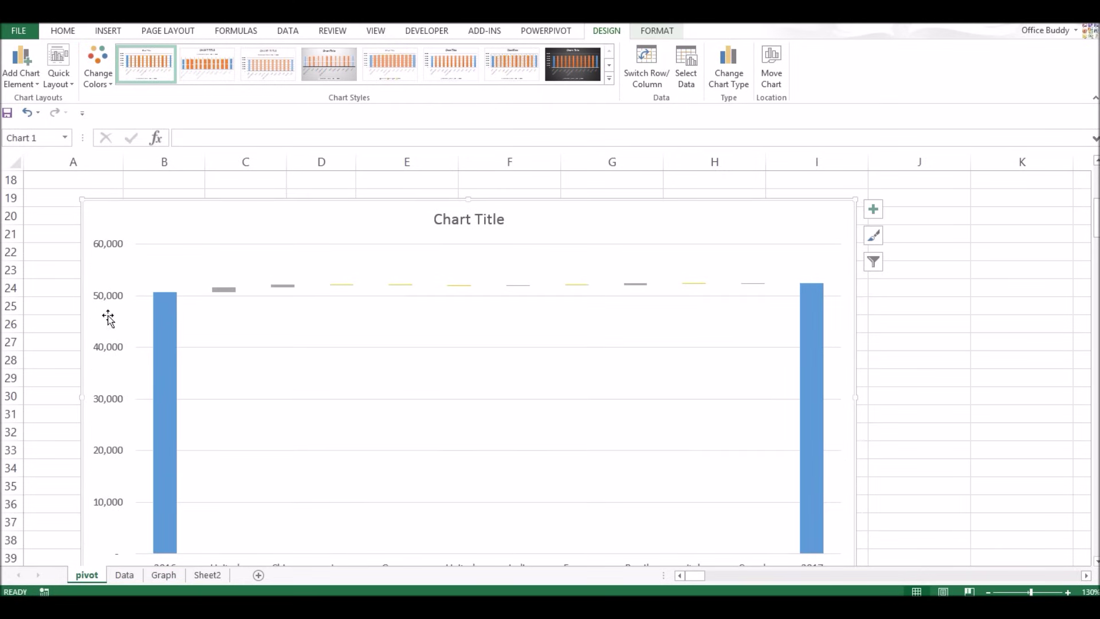
# Step: Set the minimum bound of the chart's vertical value axis to 50000
pyautogui.click(115, 241)
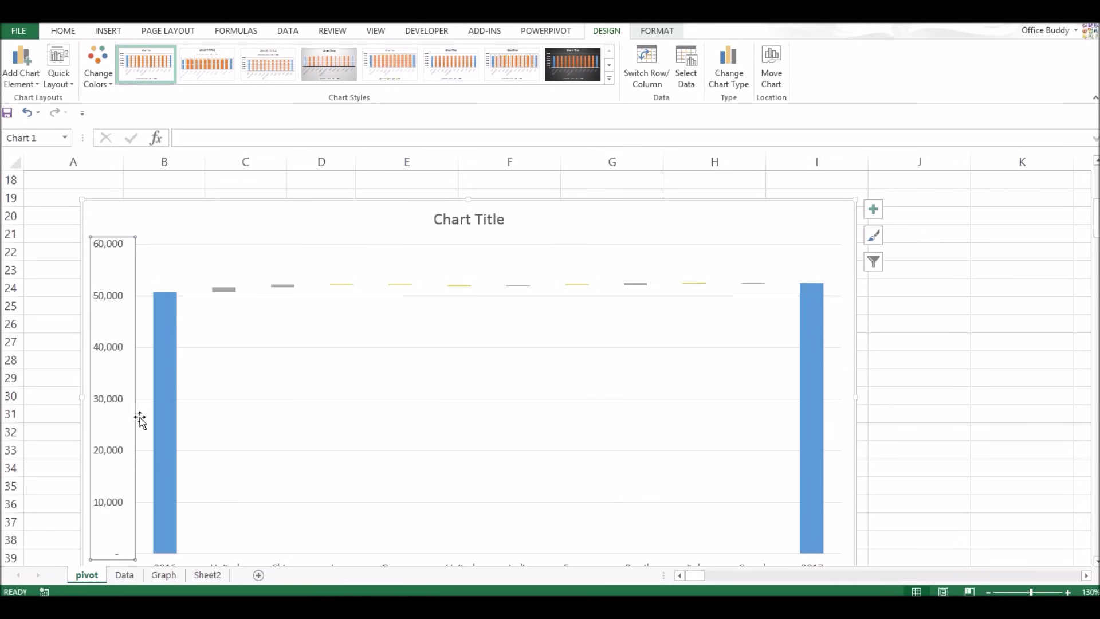
pyautogui.moveTo(1095, 218); pyautogui.dragTo(1095, 236)
pyautogui.click(123, 282)
pyautogui.rightClick(124, 280)
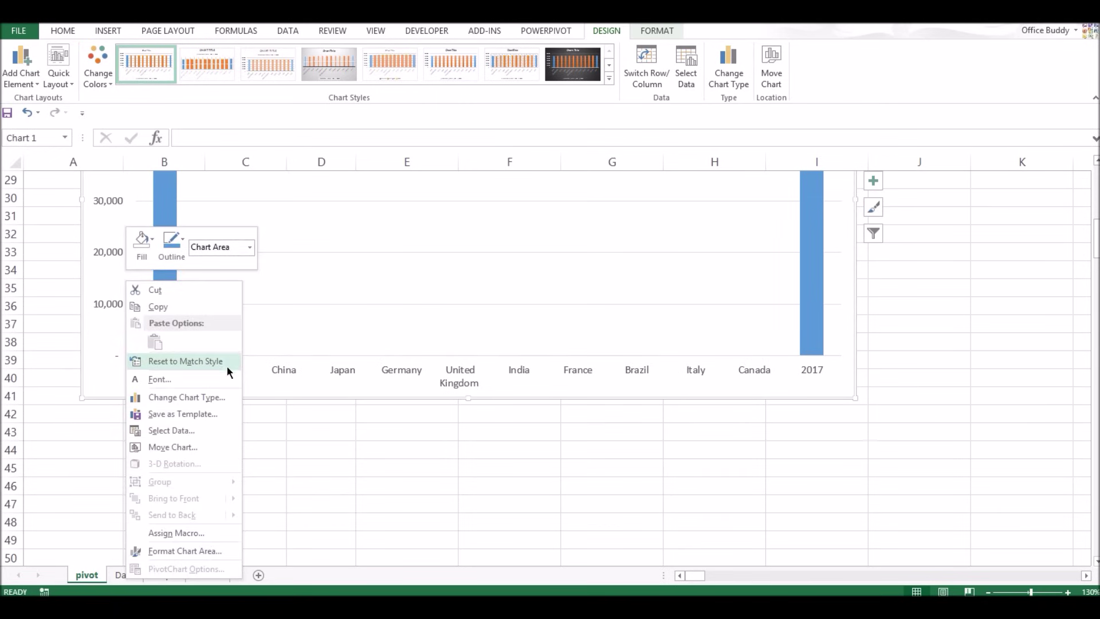
pyautogui.click(110, 302)
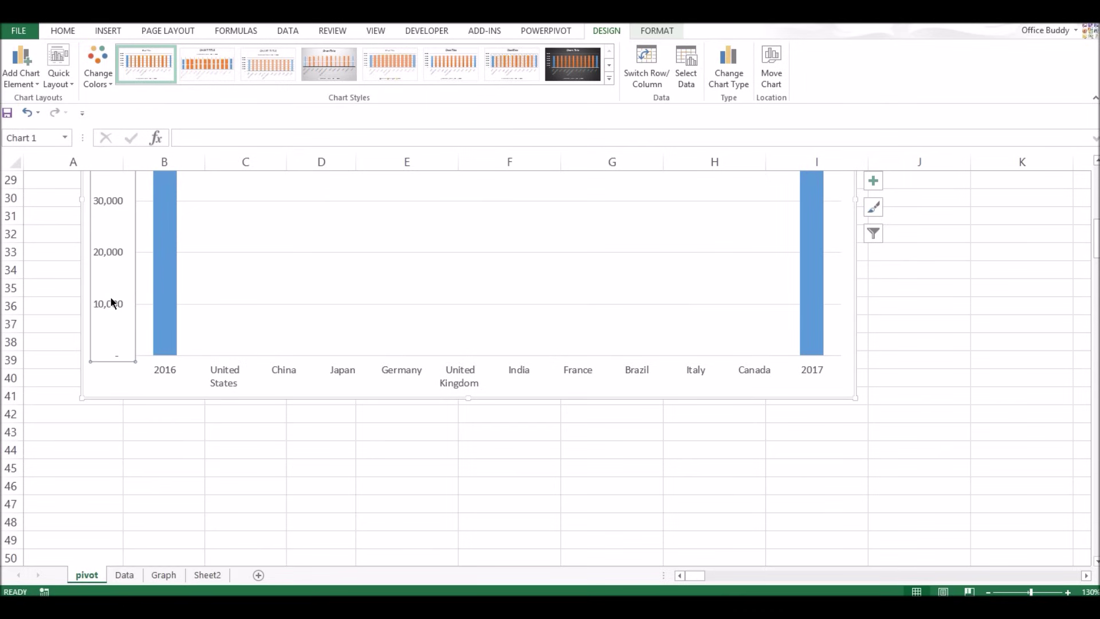
pyautogui.rightClick(111, 302)
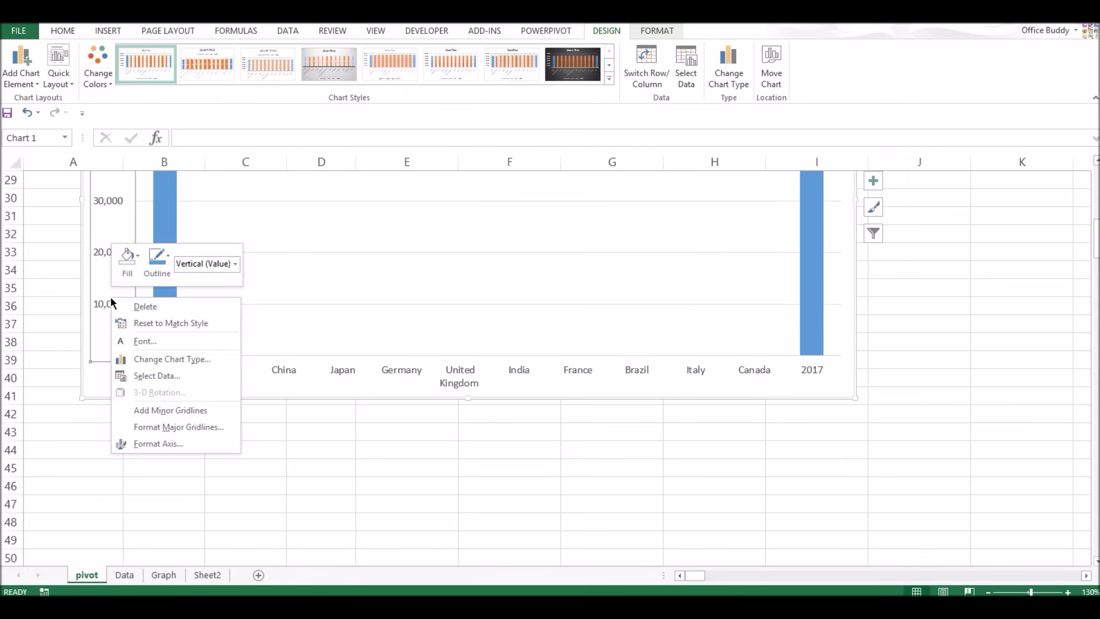
pyautogui.click(178, 444)
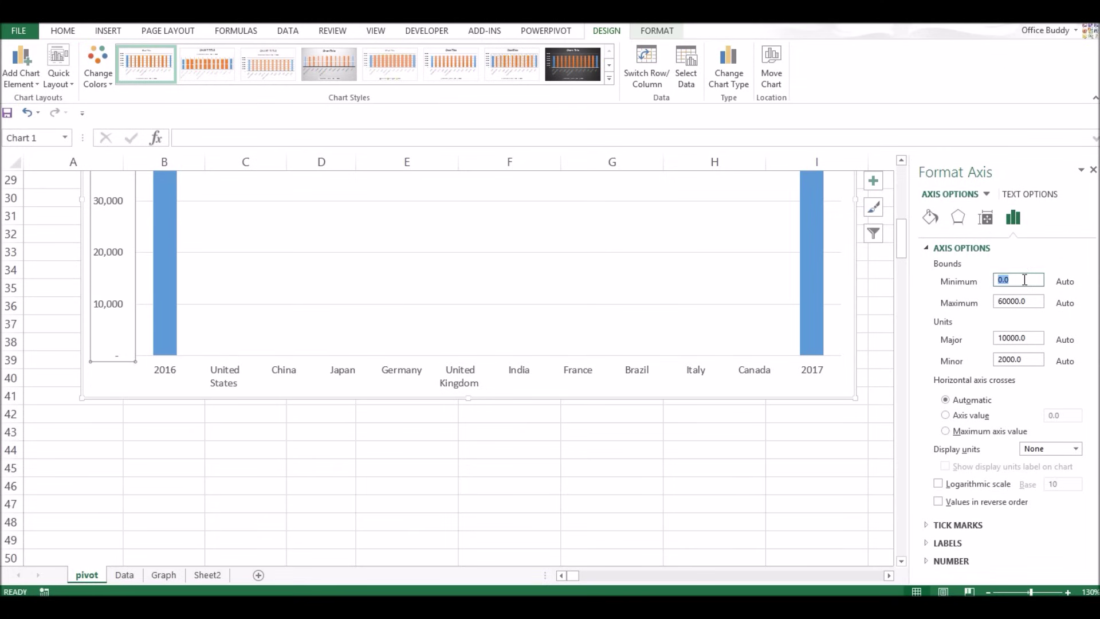
pyautogui.write('50000')
pyautogui.click(1033, 296)
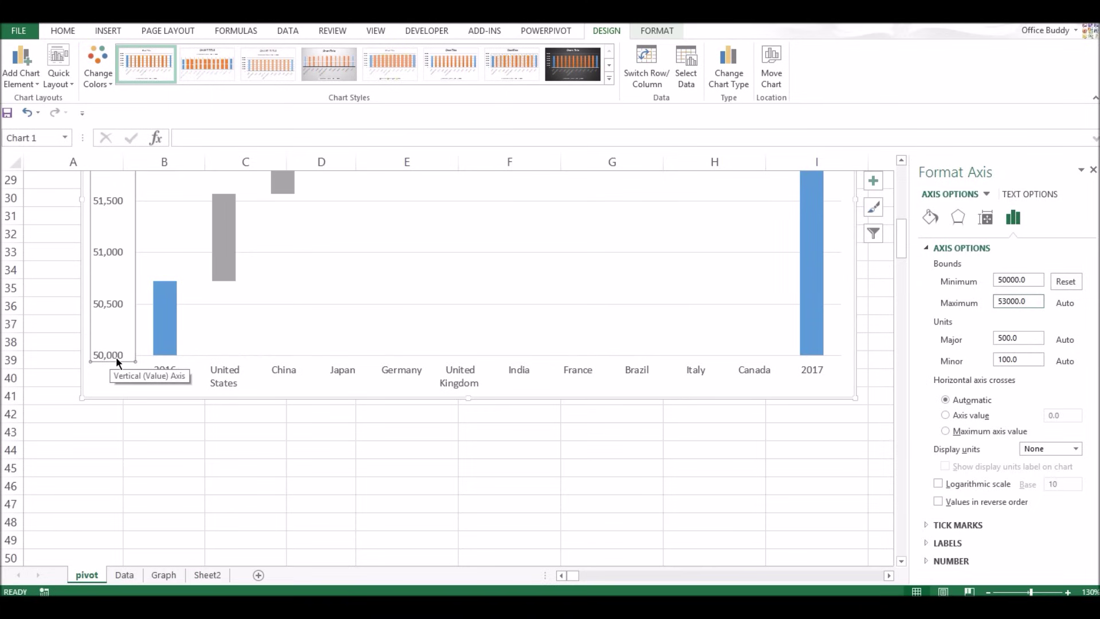
# Step: Examine the chart's Up, Down and unfilled Base series to see how each country's change steps from 2016 to 2017
pyautogui.moveTo(899, 233); pyautogui.dragTo(899, 221)
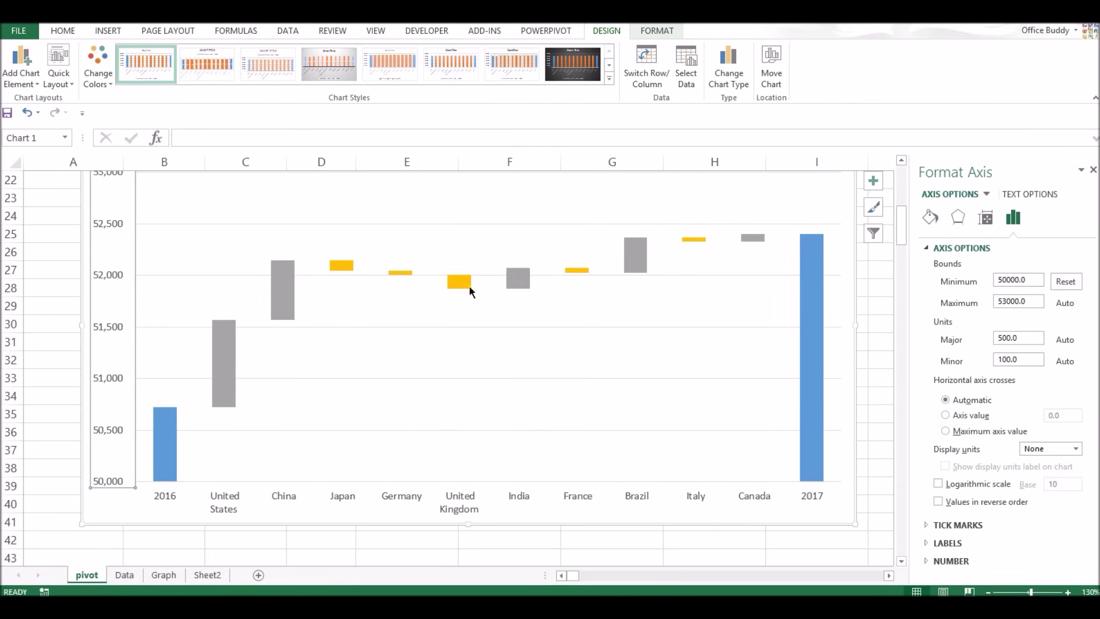
pyautogui.moveTo(513, 293)
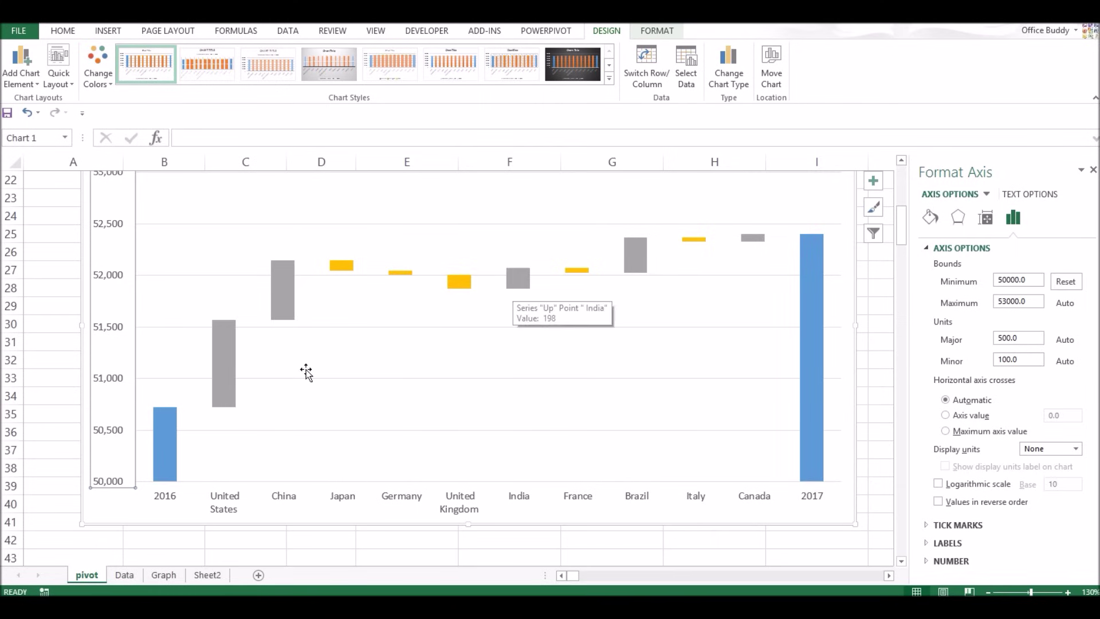
pyautogui.click(227, 362)
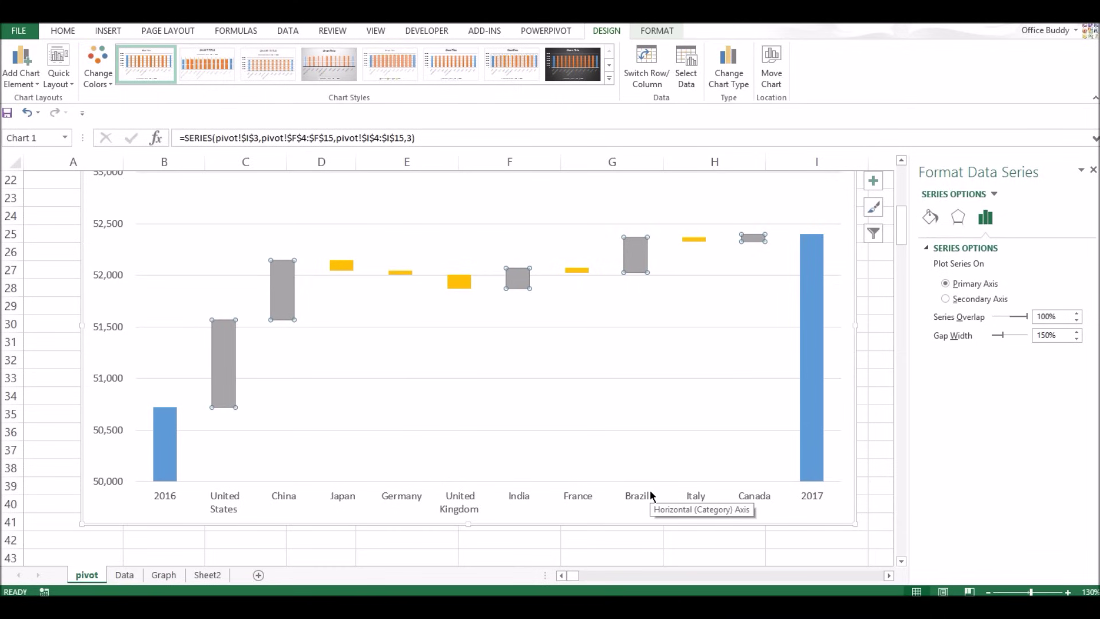
pyautogui.click(343, 269)
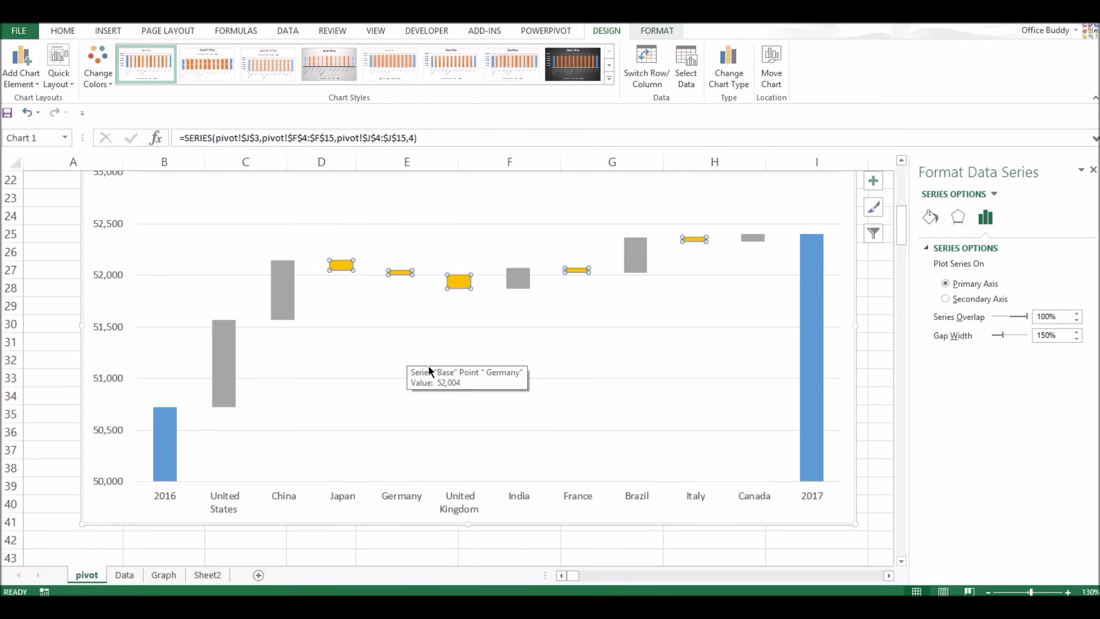
pyautogui.moveTo(471, 439)
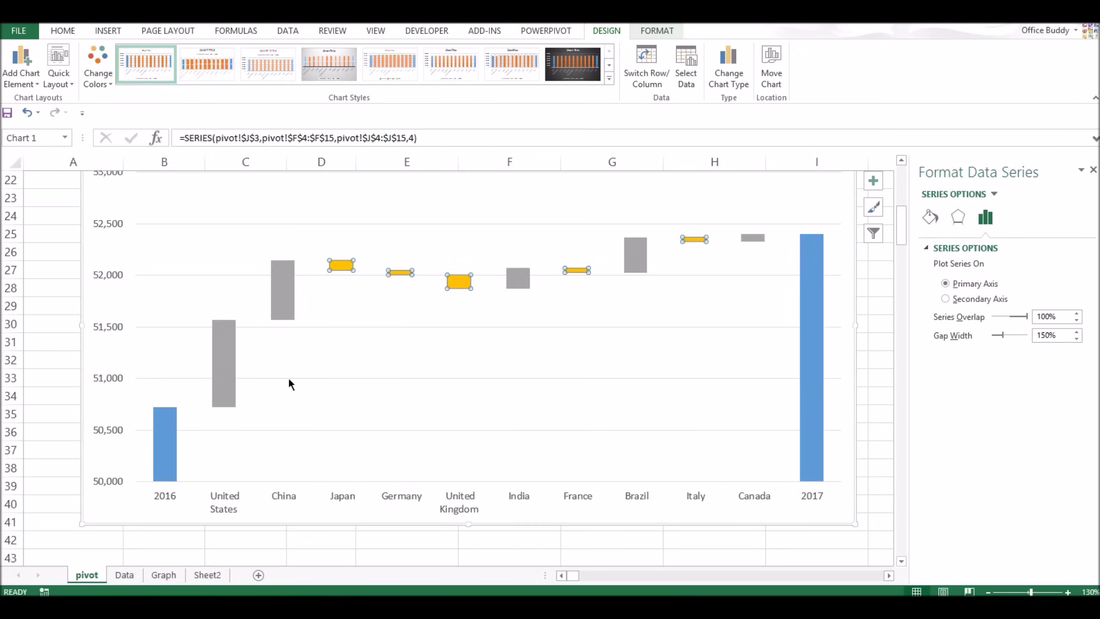
pyautogui.click(231, 373)
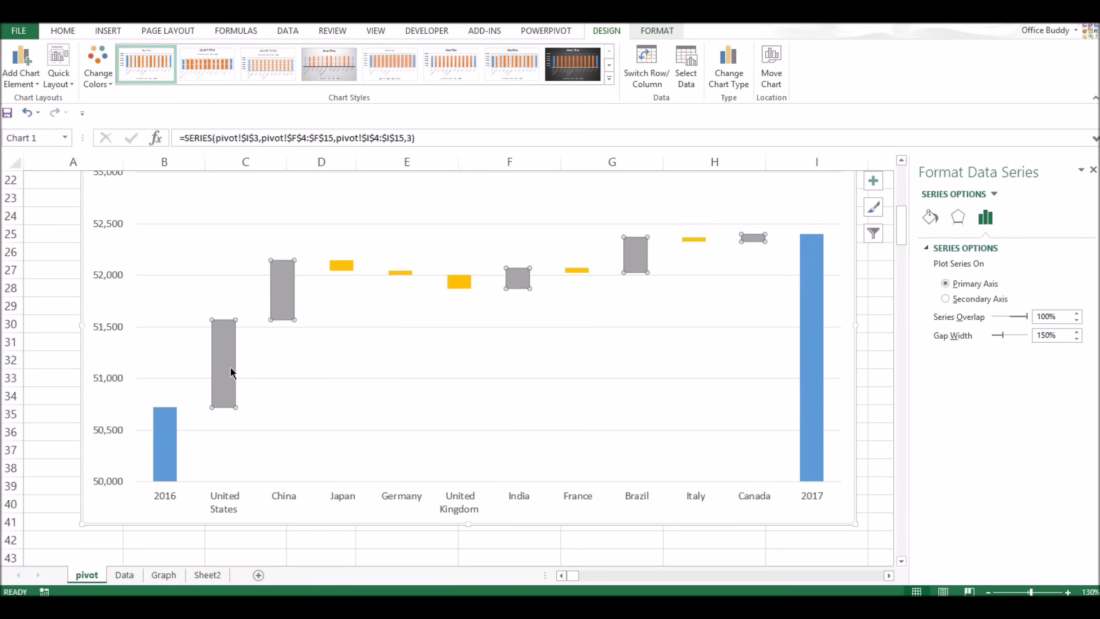
pyautogui.click(352, 401)
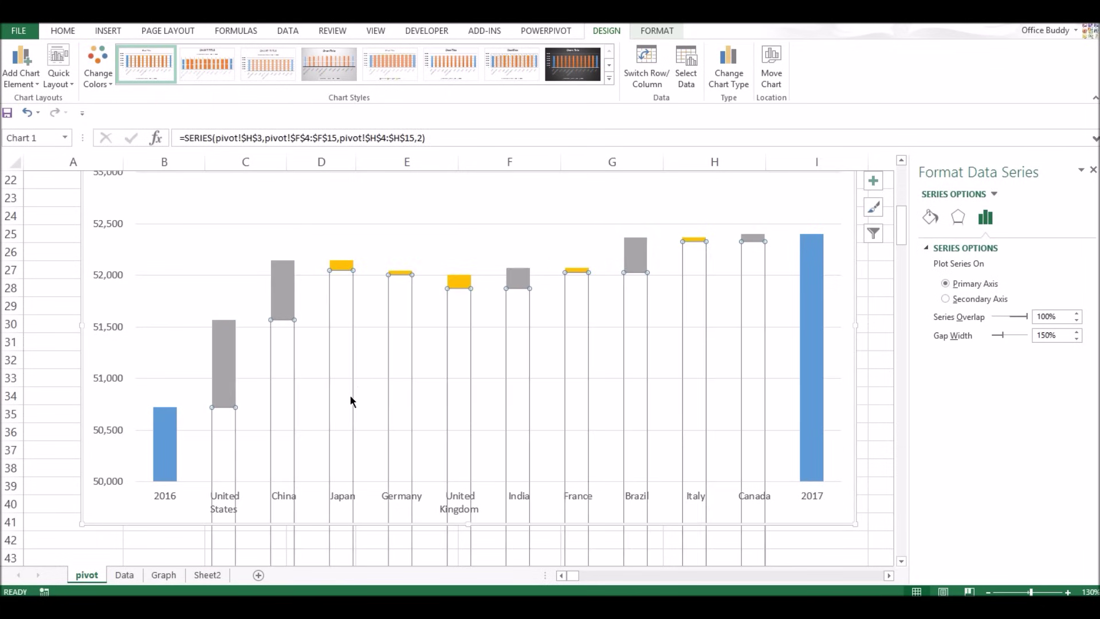
pyautogui.click(881, 340)
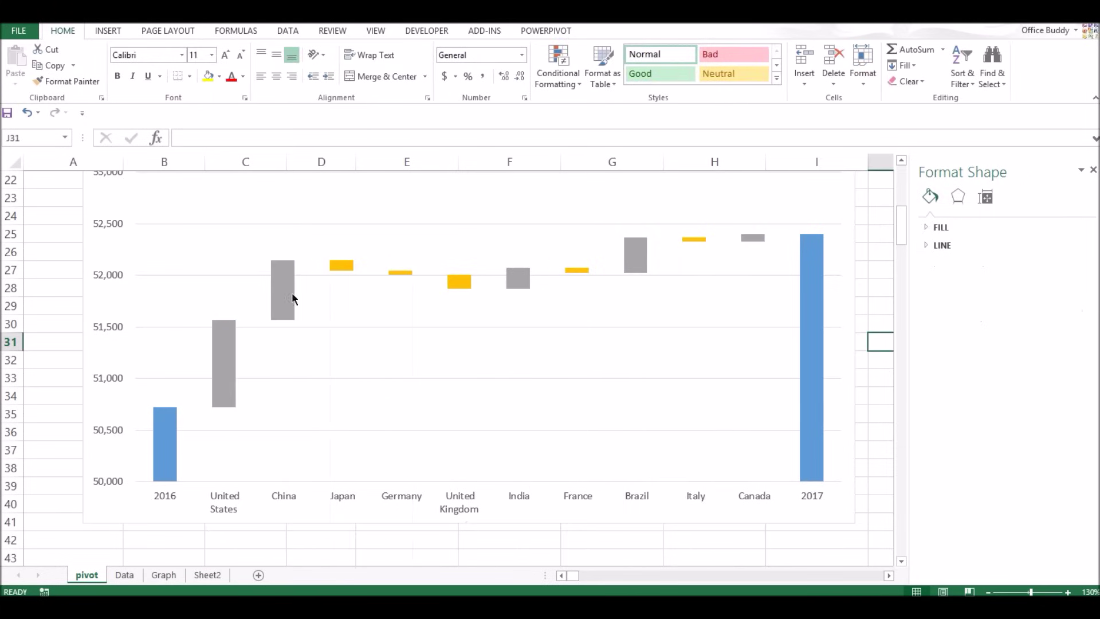
# Step: Fill the grey Up series columns with the standard light green colour
pyautogui.click(224, 353)
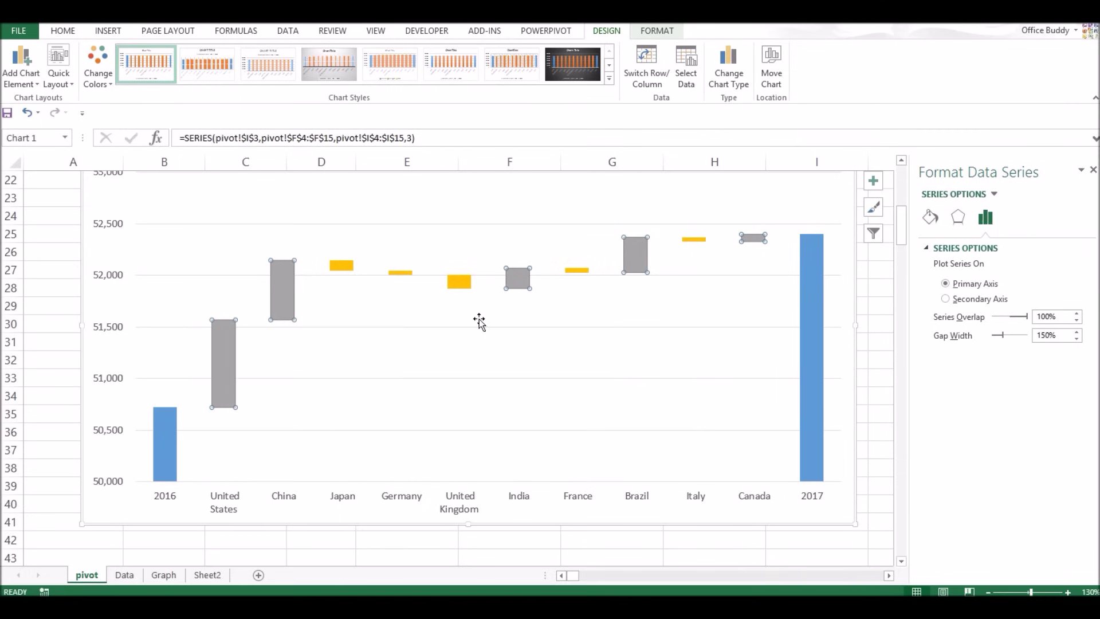
pyautogui.moveTo(902, 229)
pyautogui.mouseDown()
pyautogui.moveTo(905, 184)
pyautogui.moveTo(889, 239)
pyautogui.mouseUp()
pyautogui.rightClick(222, 340)
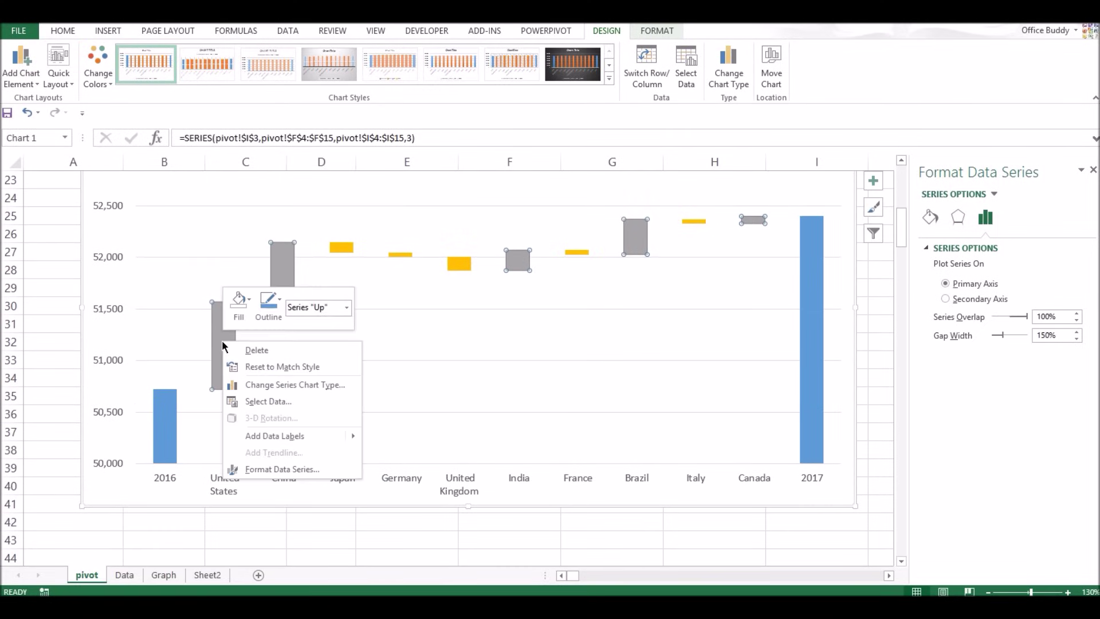
pyautogui.click(250, 313)
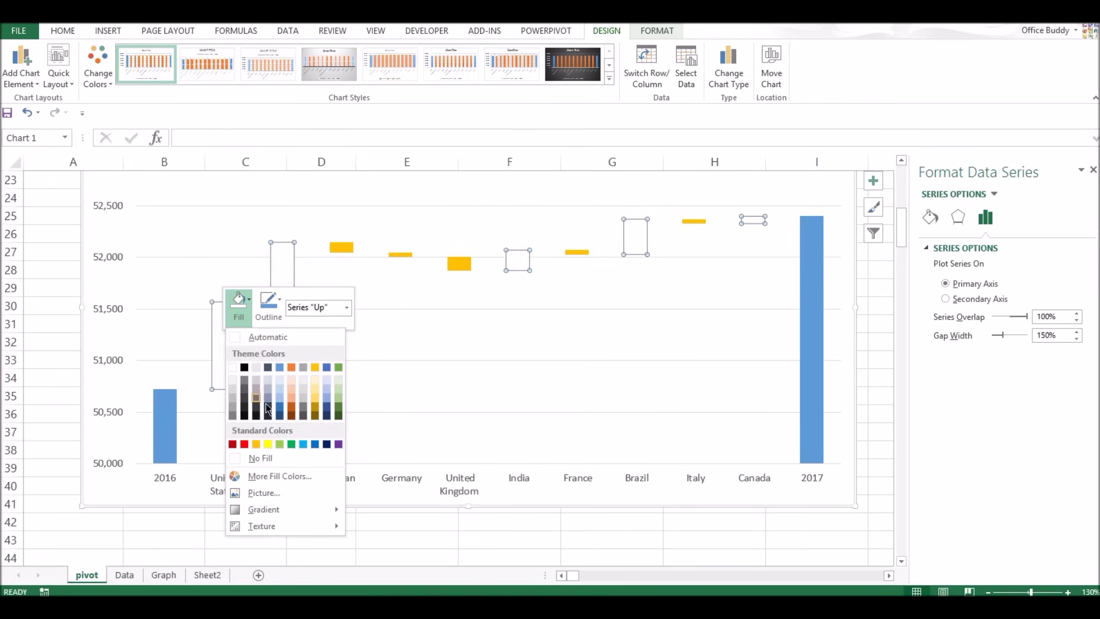
pyautogui.click(281, 443)
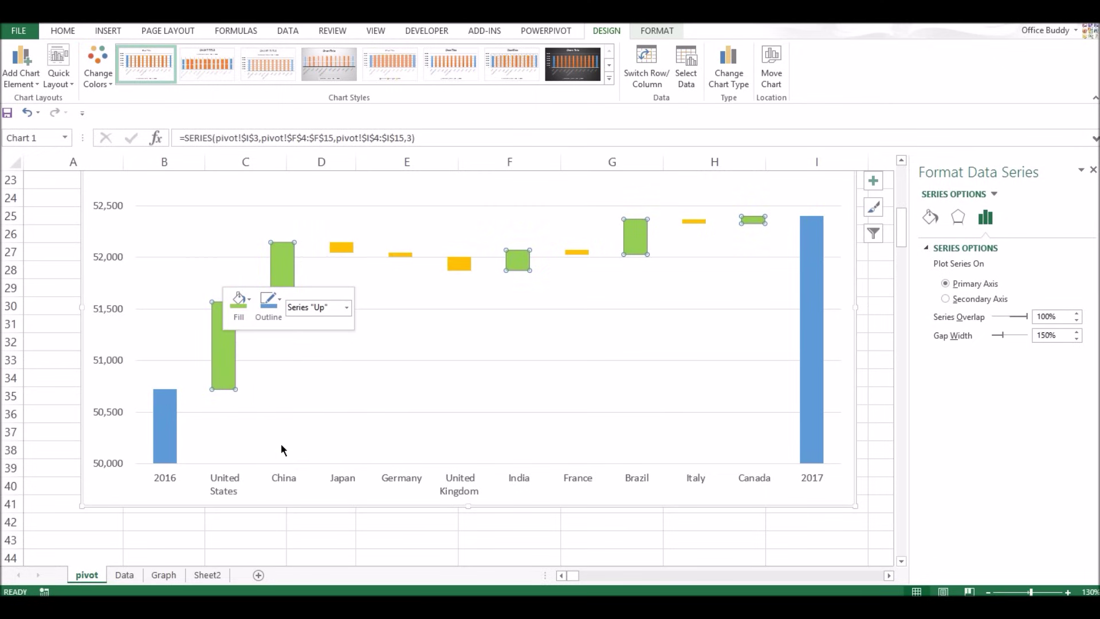
# Step: Give the yellow Down series columns a standard red outline and red fill, and deselect the chart
pyautogui.click(346, 248)
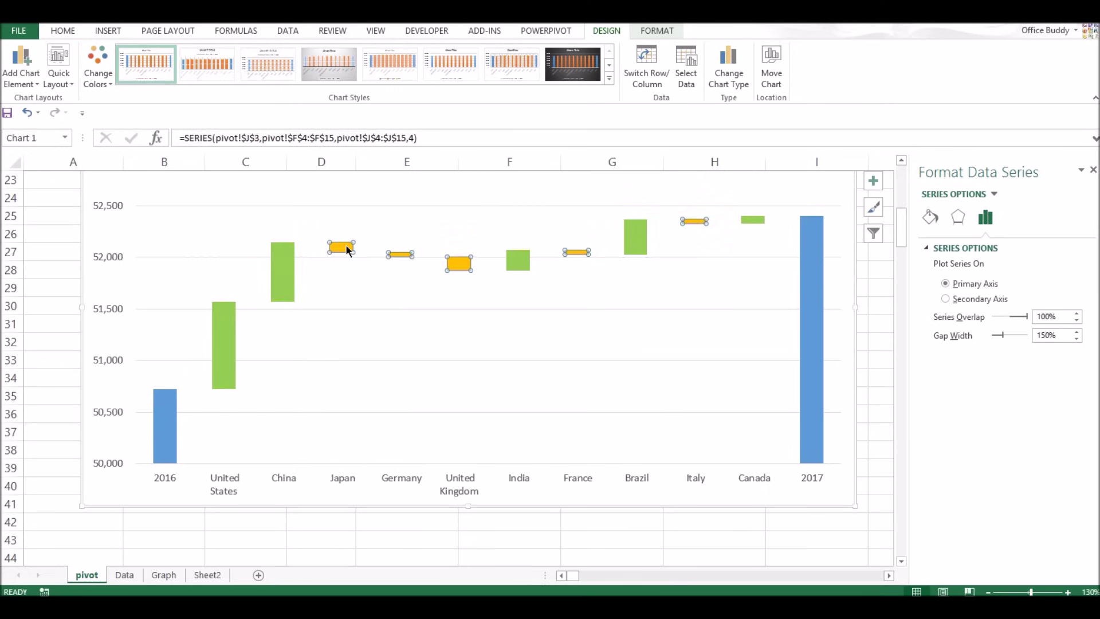
pyautogui.rightClick(348, 248)
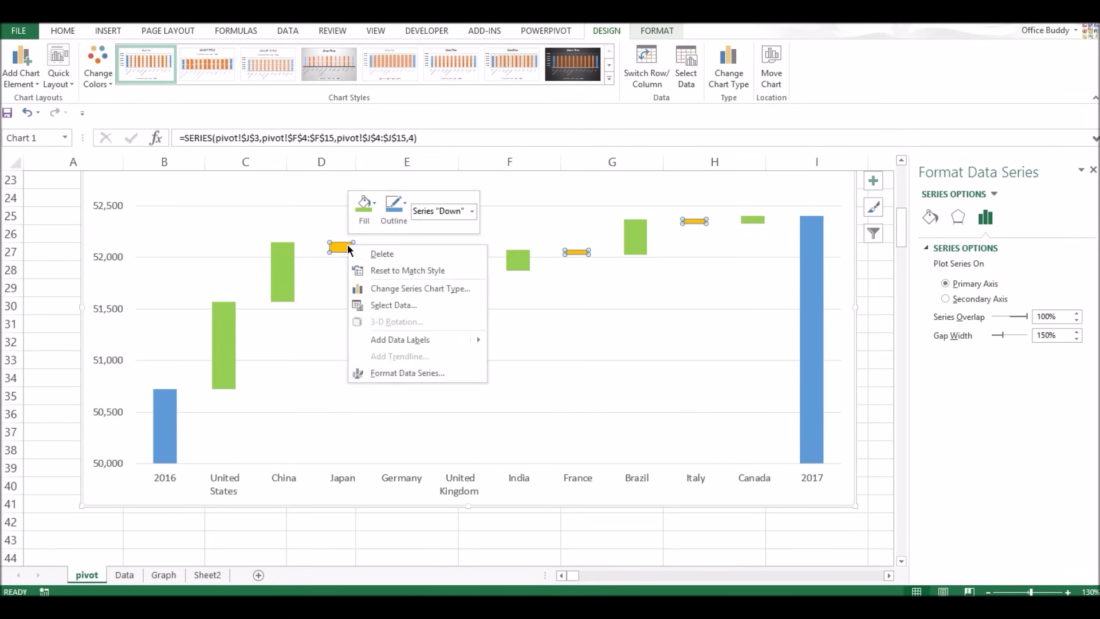
pyautogui.click(394, 208)
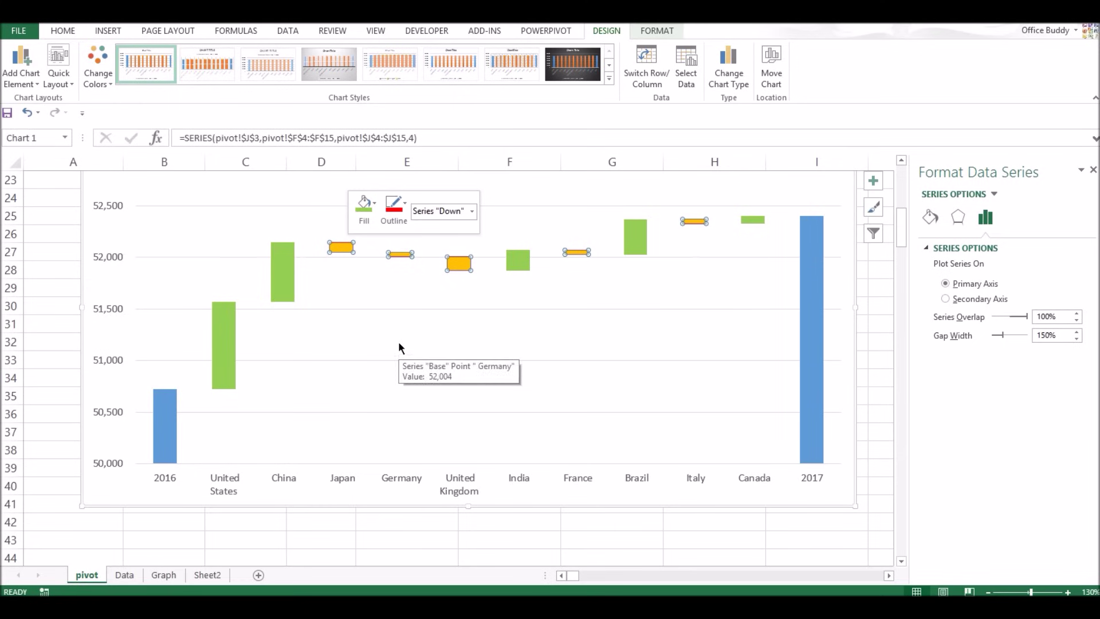
pyautogui.click(400, 213)
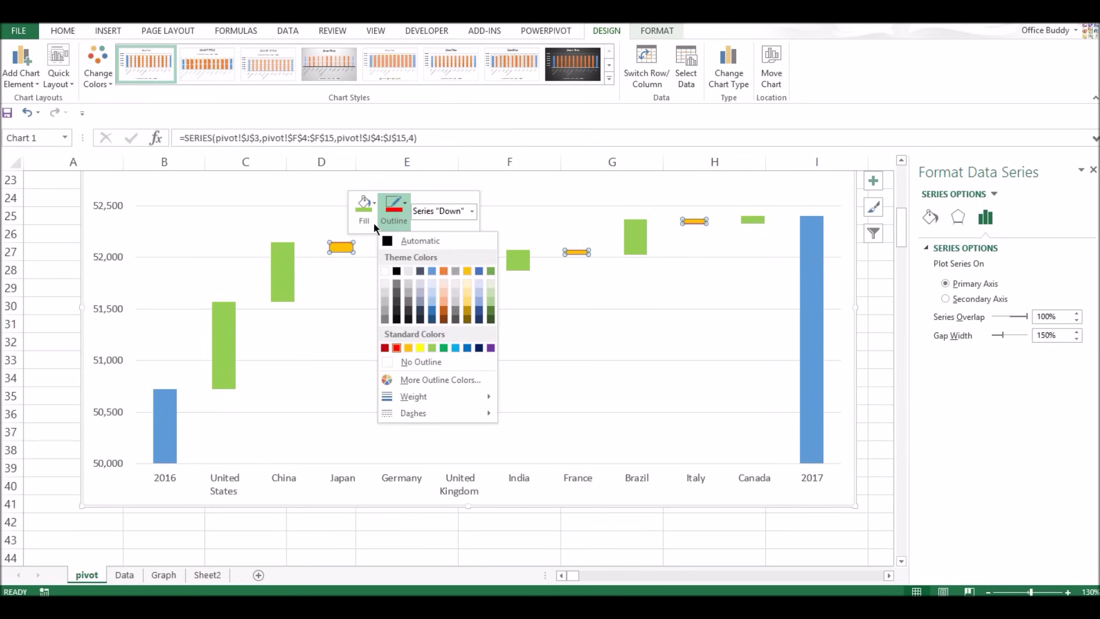
pyautogui.click(364, 207)
pyautogui.click(369, 348)
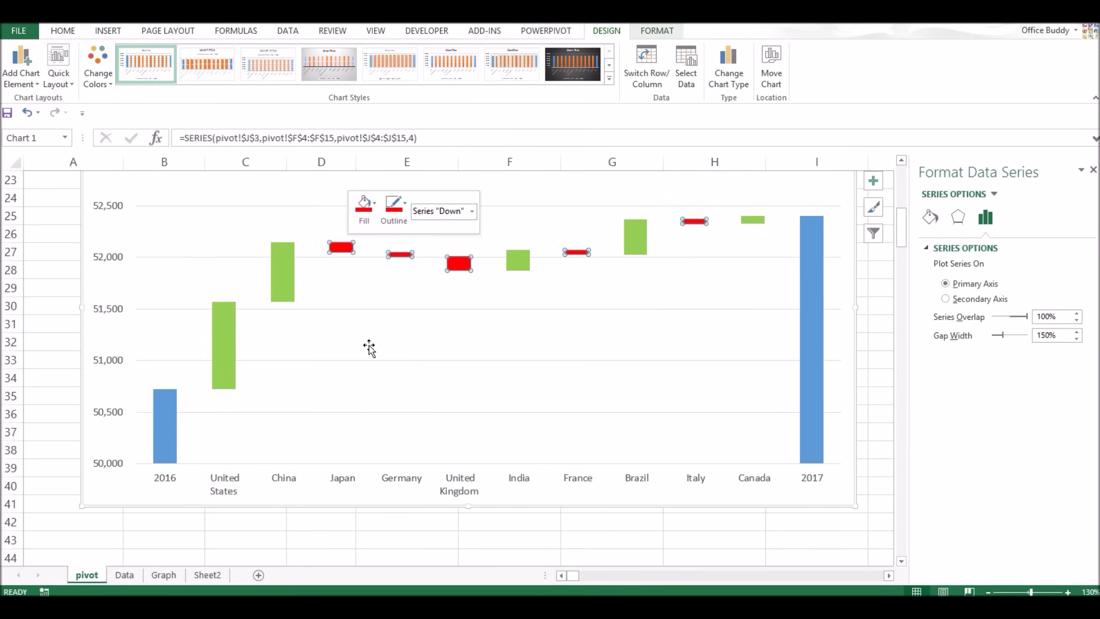
pyautogui.click(394, 299)
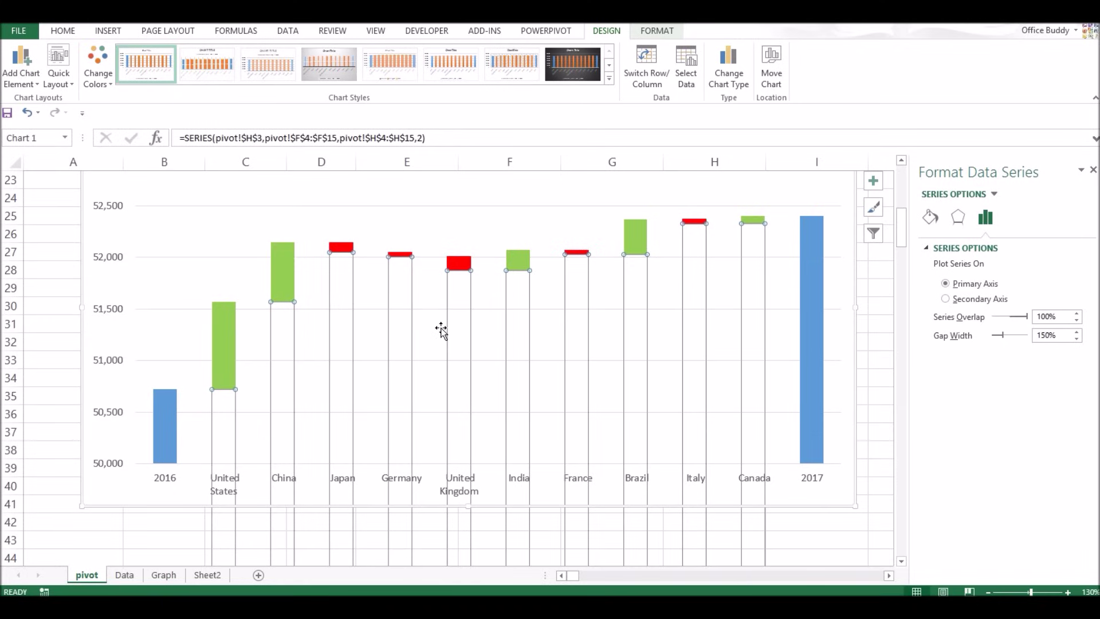
pyautogui.click(879, 305)
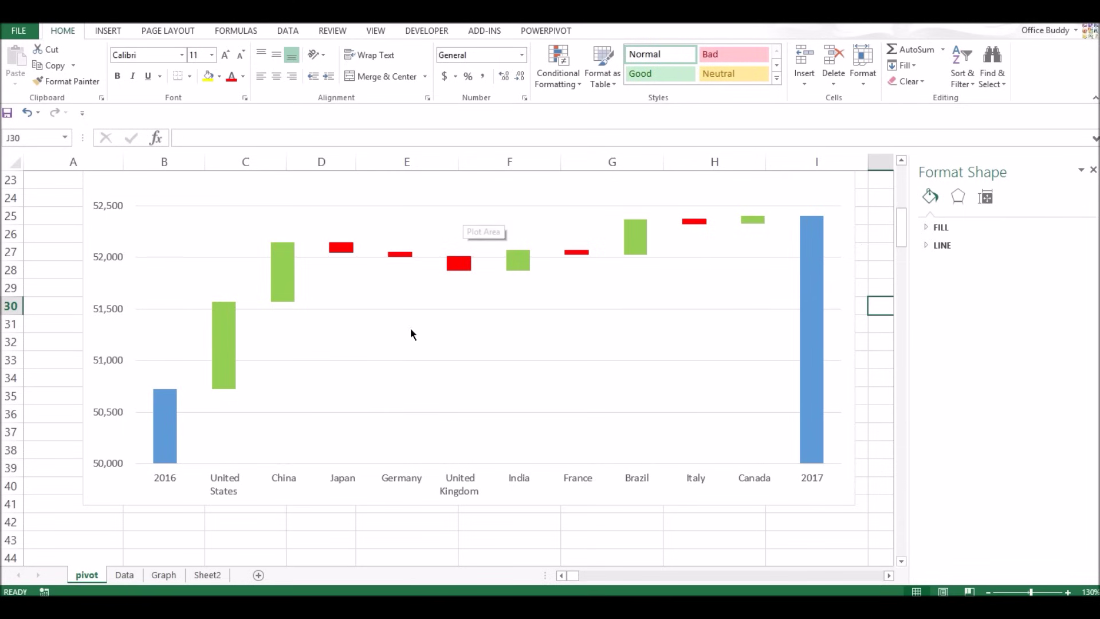
# Step: Add data labels to the blue 2016 and 2017 Start/End columns and set the label position to Inside End
pyautogui.click(168, 412)
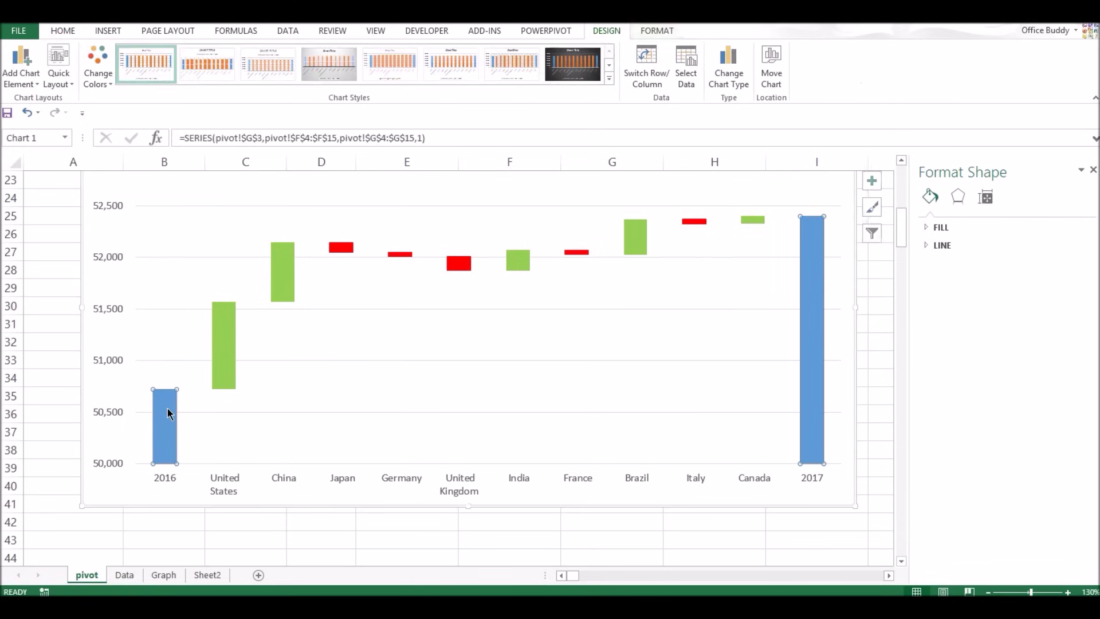
pyautogui.rightClick(167, 413)
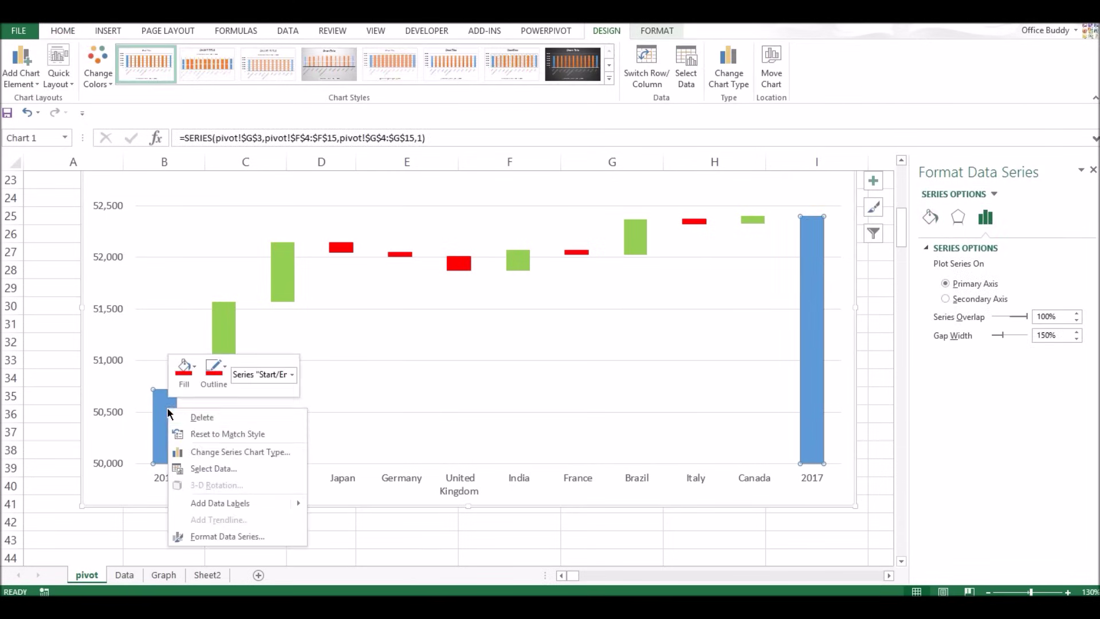
pyautogui.click(241, 503)
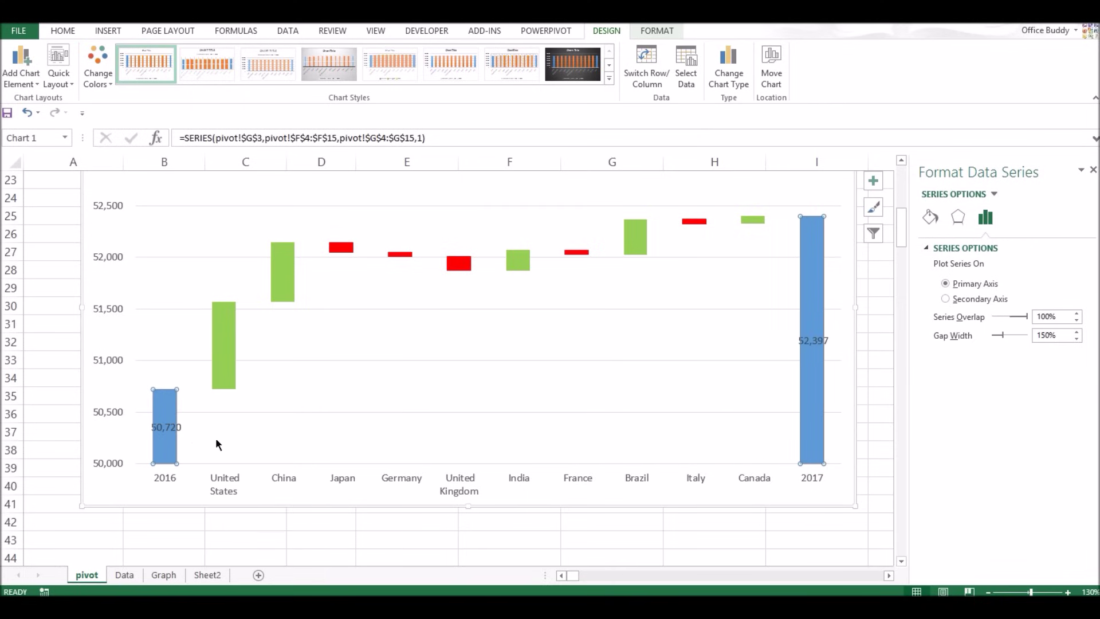
pyautogui.rightClick(162, 412)
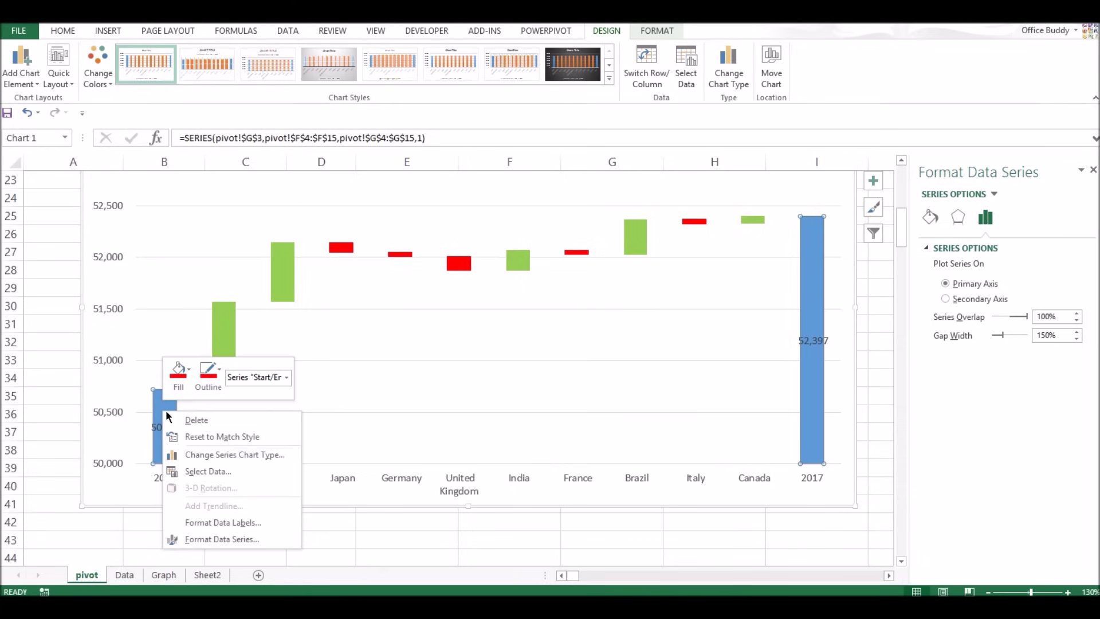
pyautogui.click(223, 522)
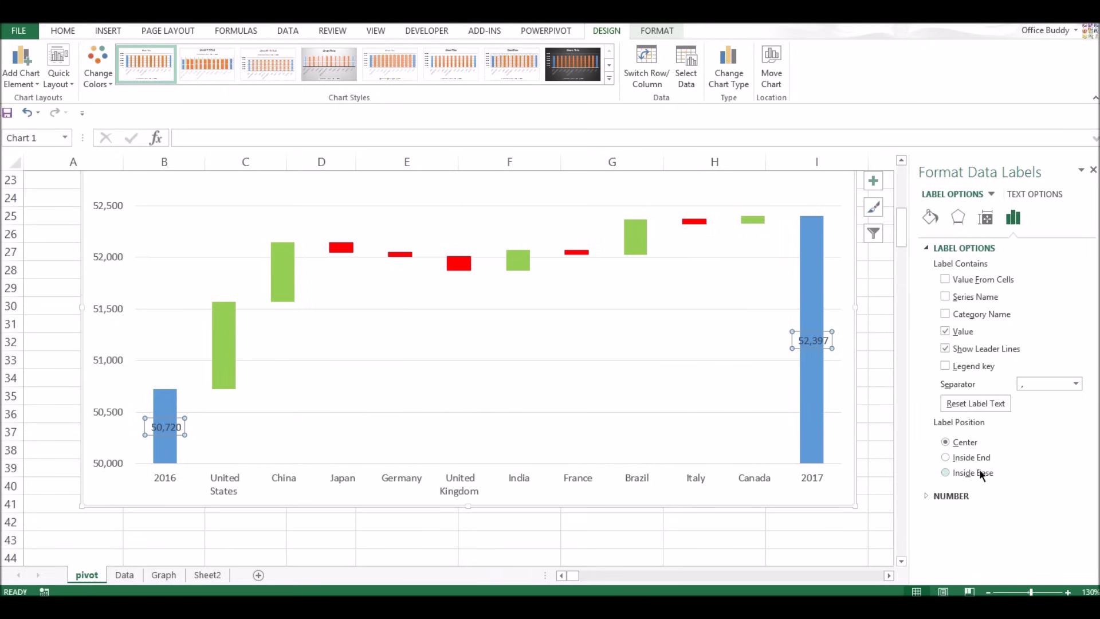
pyautogui.click(965, 458)
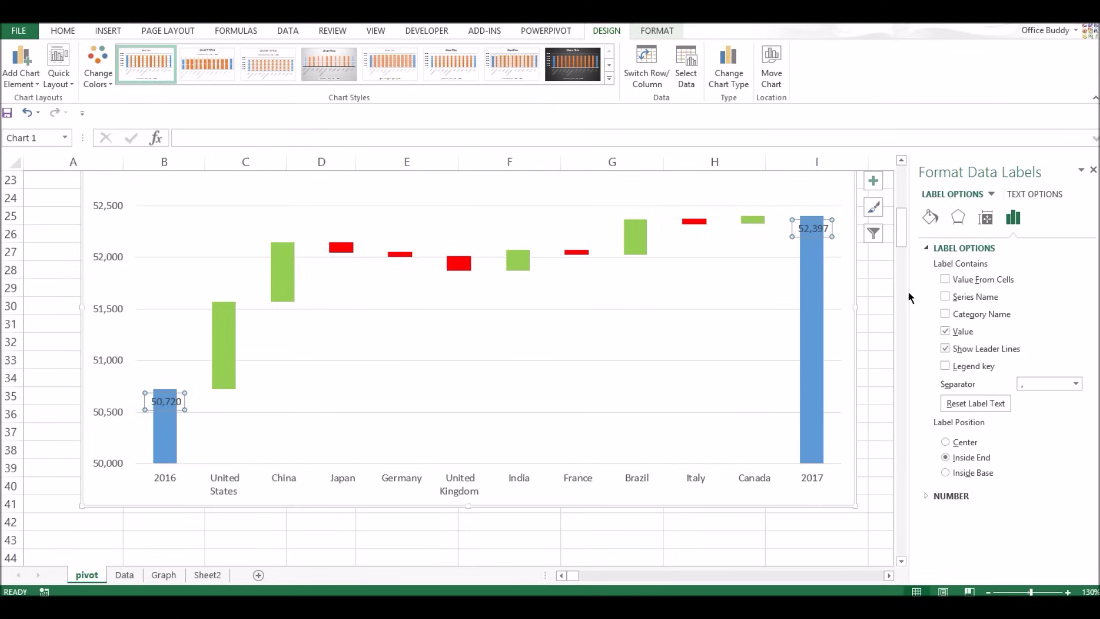
# Step: Add value data labels to the green Up series and set their label position to Inside End
pyautogui.click(220, 331)
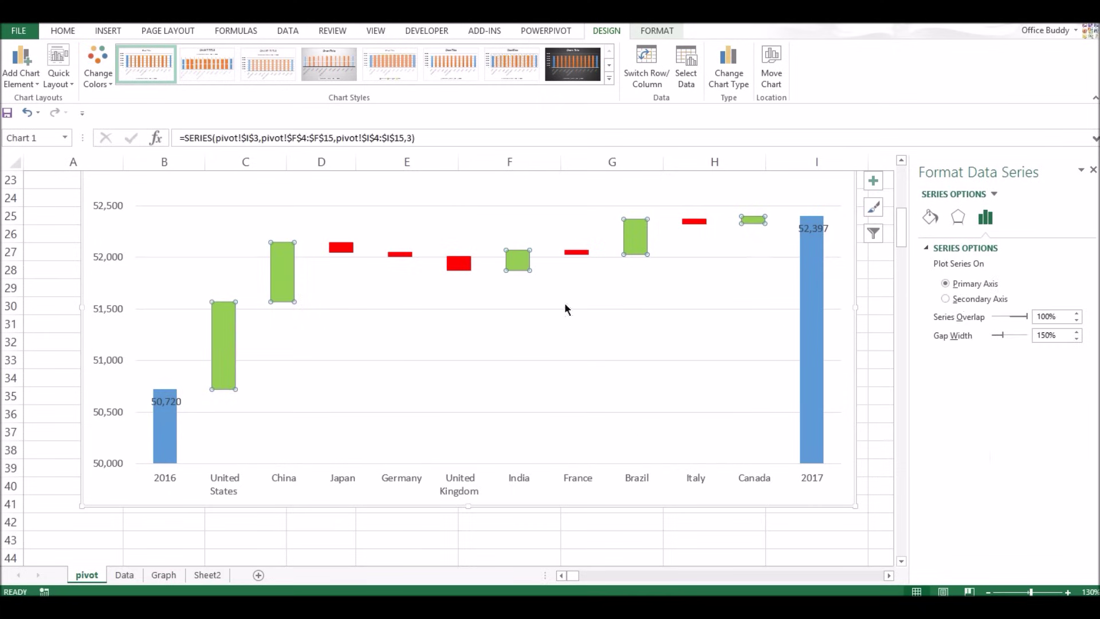
pyautogui.rightClick(231, 347)
pyautogui.click(283, 444)
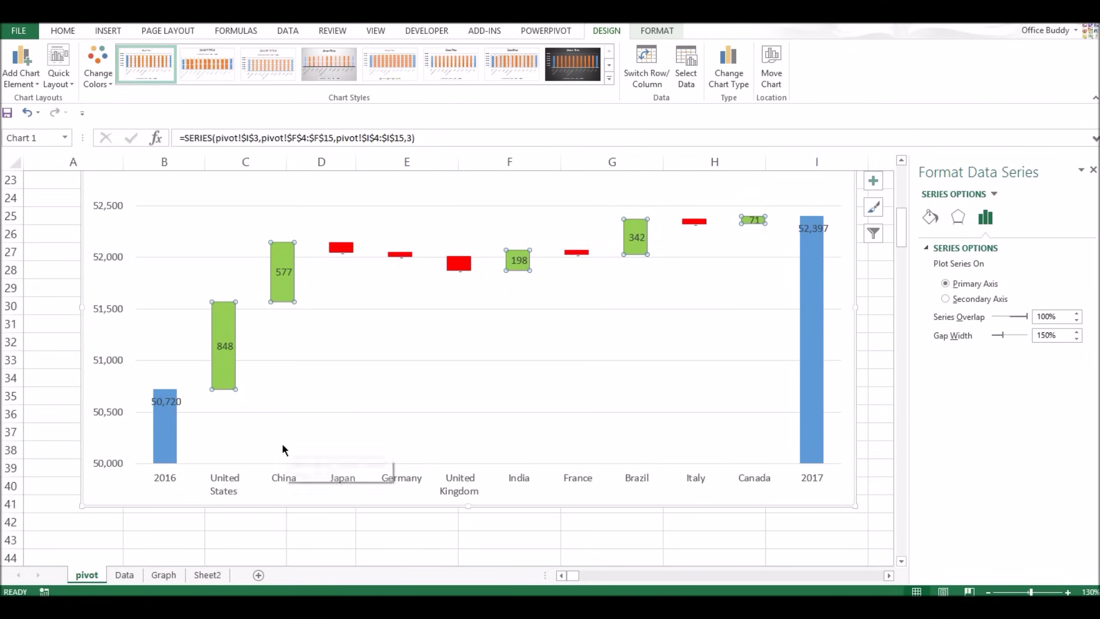
pyautogui.rightClick(231, 354)
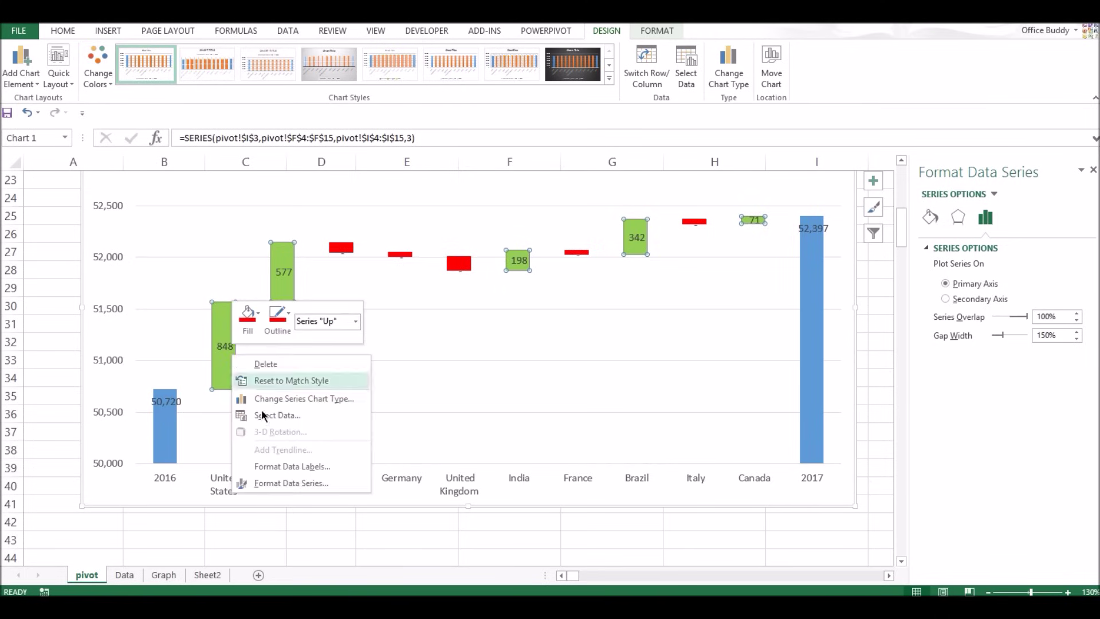
pyautogui.click(291, 468)
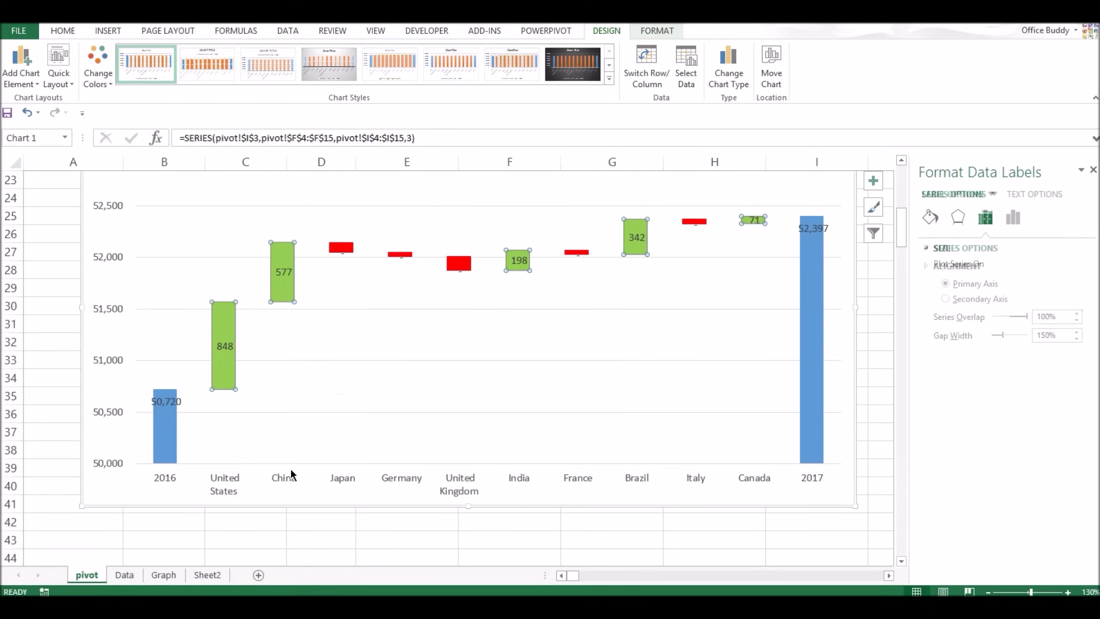
pyautogui.rightClick(231, 351)
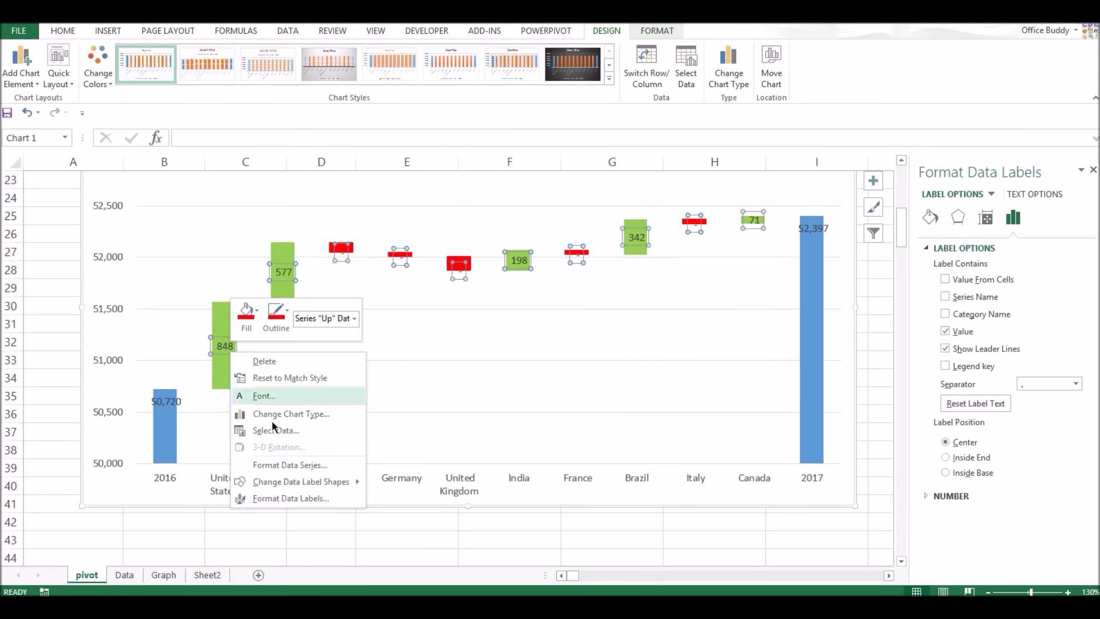
pyautogui.click(223, 346)
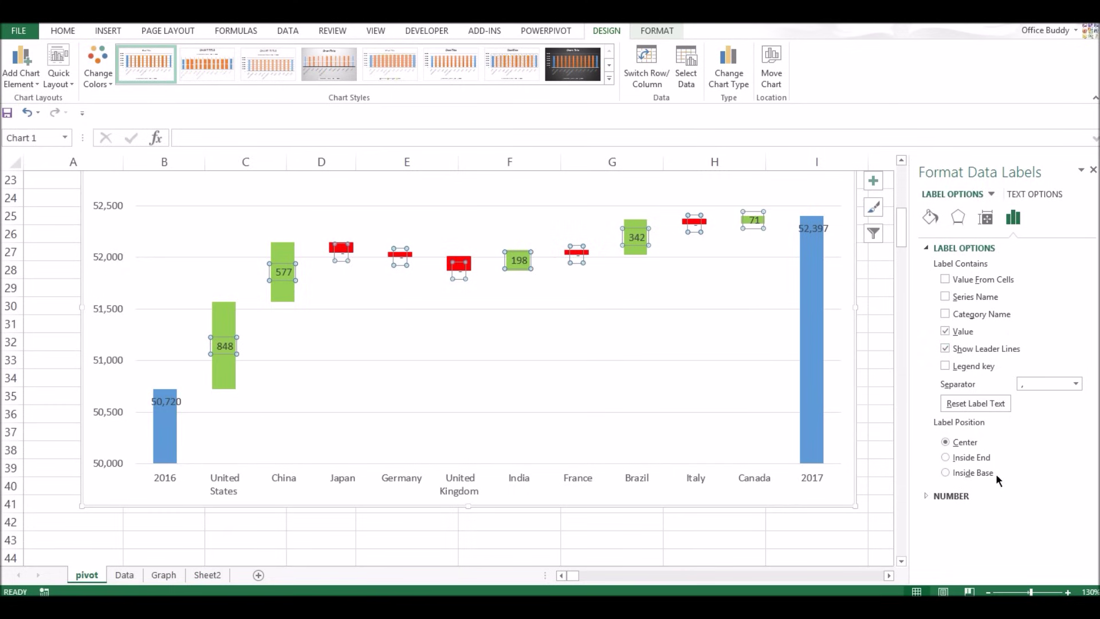
pyautogui.click(975, 471)
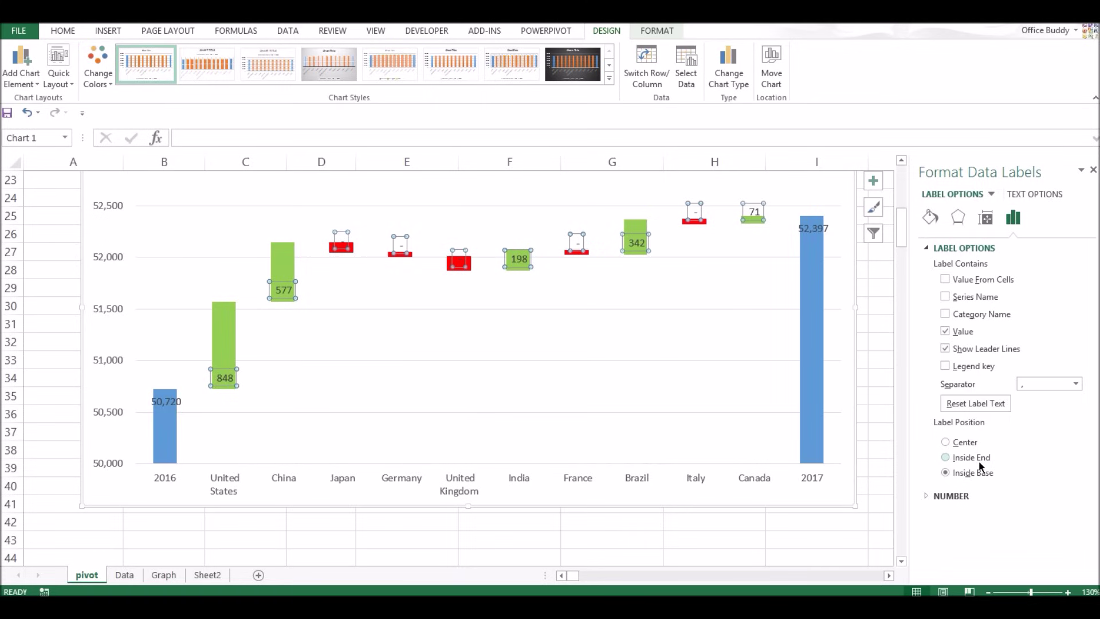
pyautogui.click(970, 458)
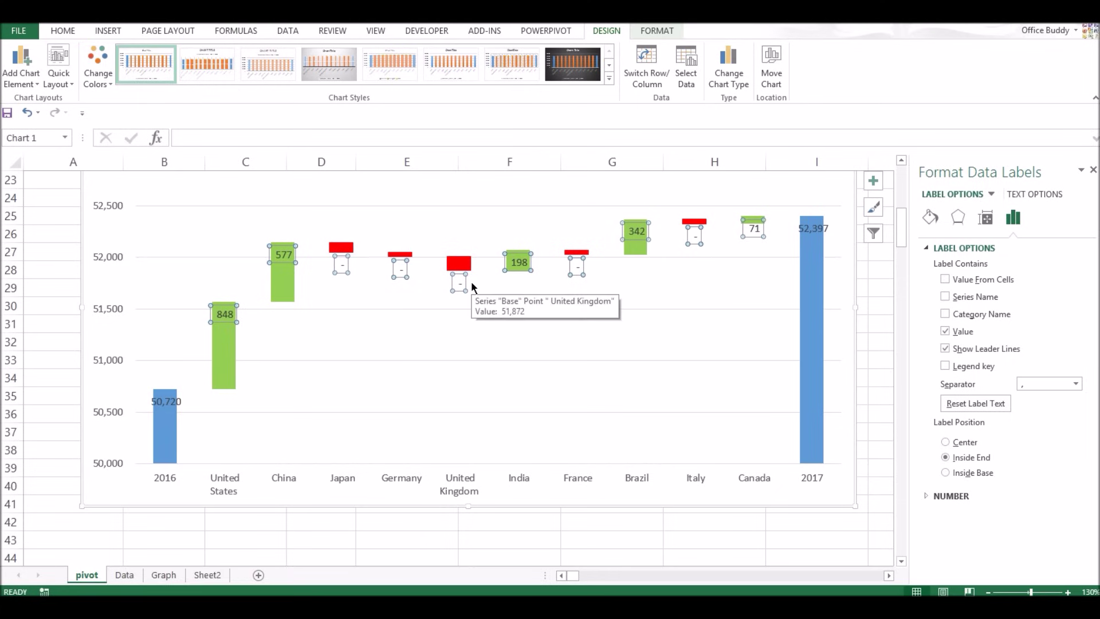
# Step: Check cells I7:I9 in the Up column of the helper table as the source of the dash labels under the red columns
pyautogui.scroll(7, 901, 222)
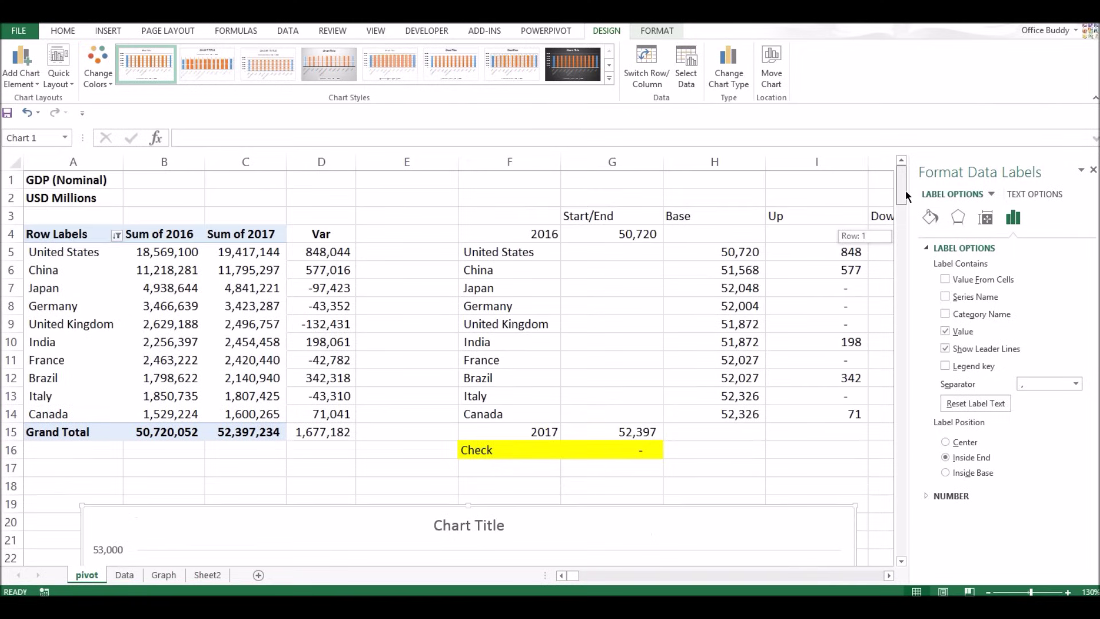
pyautogui.click(888, 575)
pyautogui.click(888, 574)
pyautogui.moveTo(665, 287); pyautogui.dragTo(667, 324)
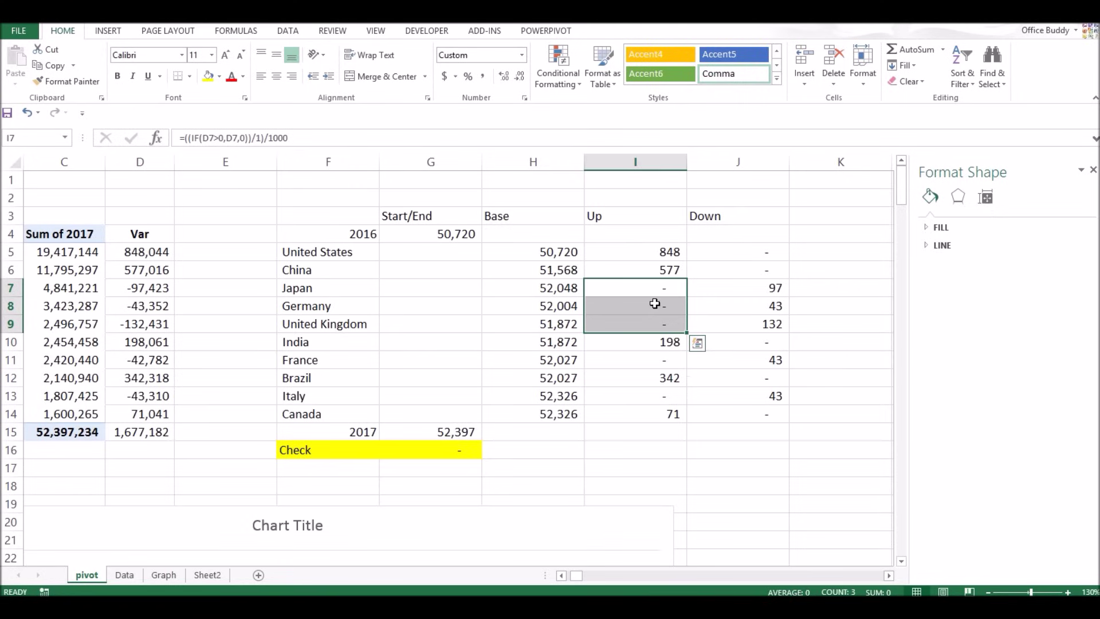
pyautogui.moveTo(901, 189); pyautogui.dragTo(901, 221)
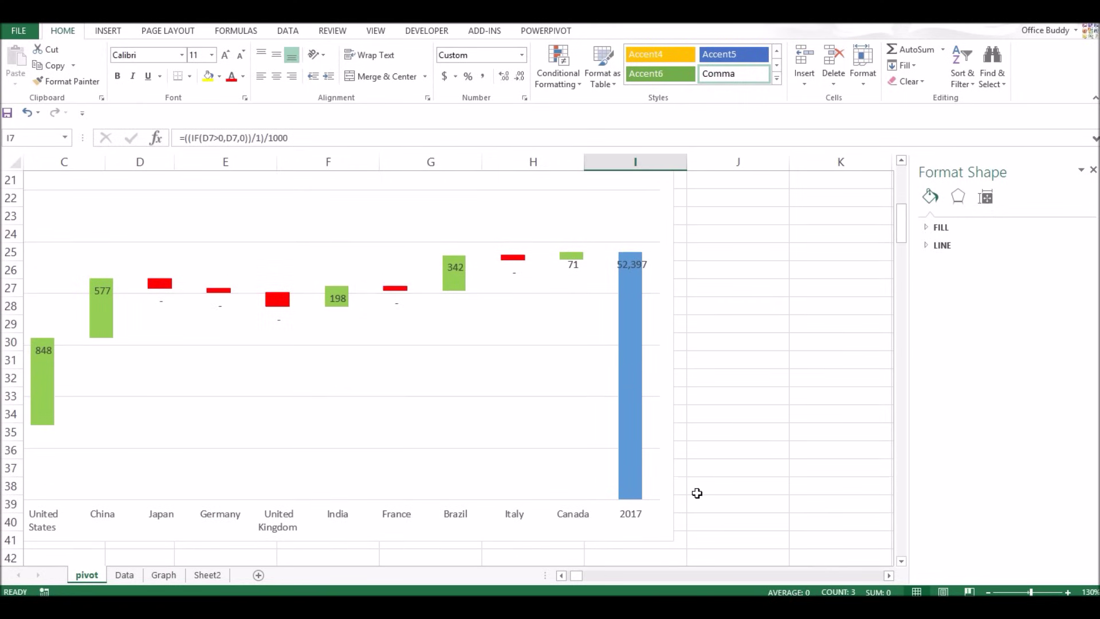
pyautogui.click(562, 575)
pyautogui.click(561, 575)
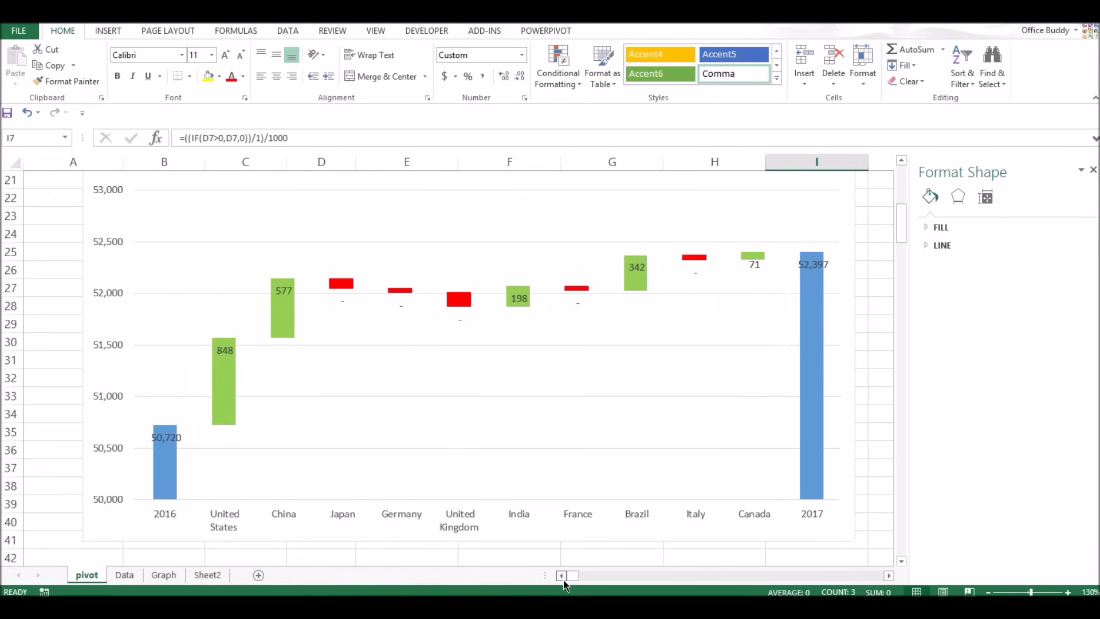
# Step: Apply the custom number format code 0;; to the green Up series data labels
pyautogui.click(233, 349)
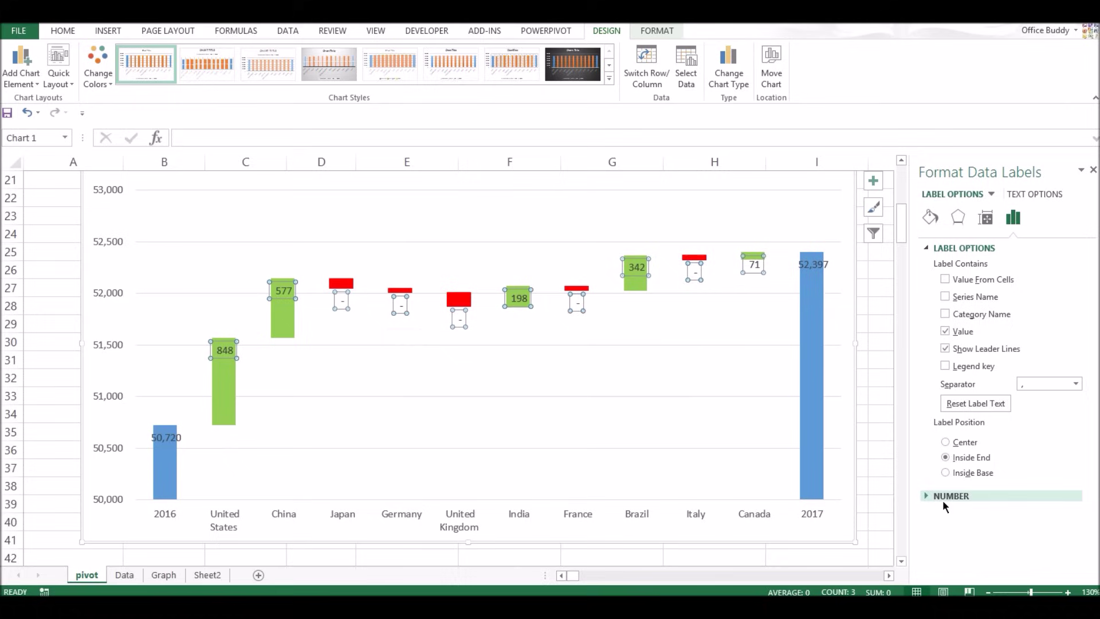
pyautogui.click(926, 496)
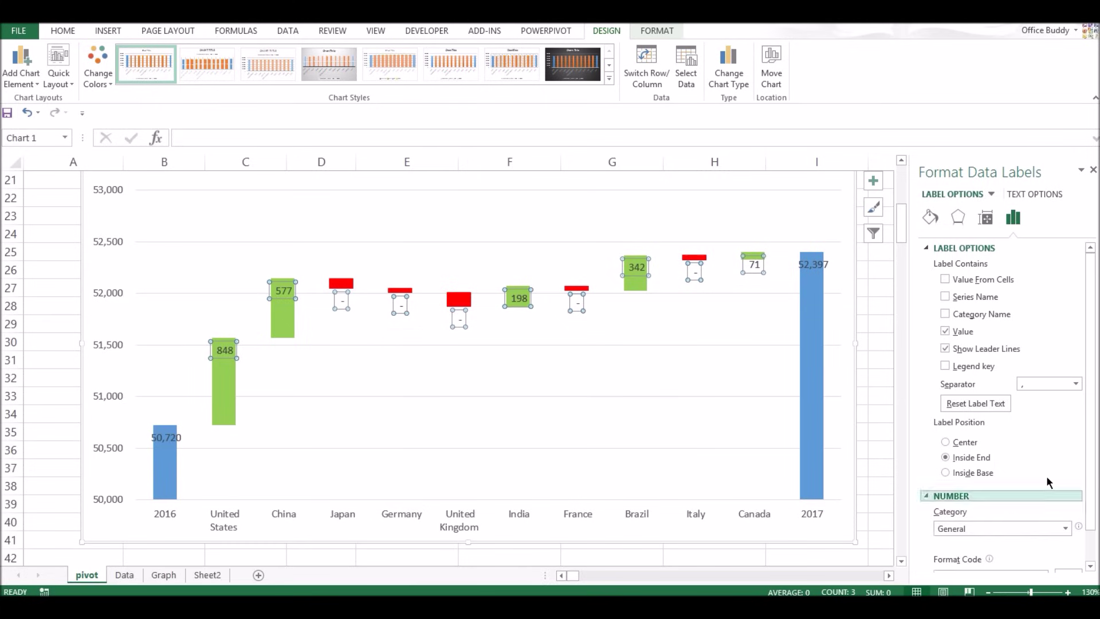
pyautogui.scroll(-2, 1088, 446)
pyautogui.scroll(-1, 1088, 446)
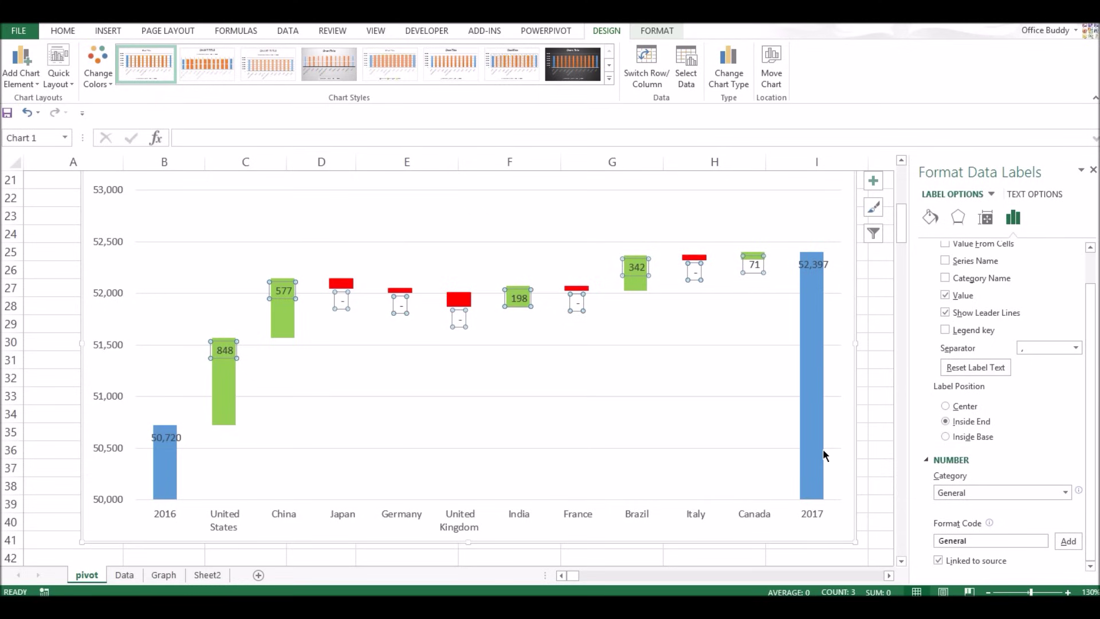
pyautogui.moveTo(824, 454)
pyautogui.click(1065, 492)
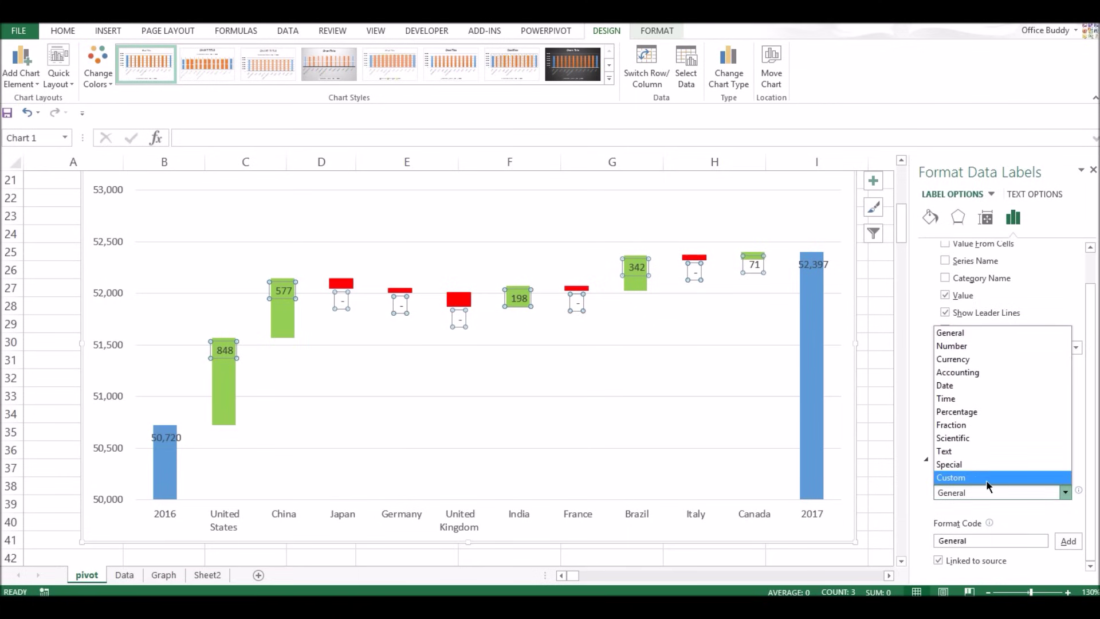
pyautogui.click(977, 478)
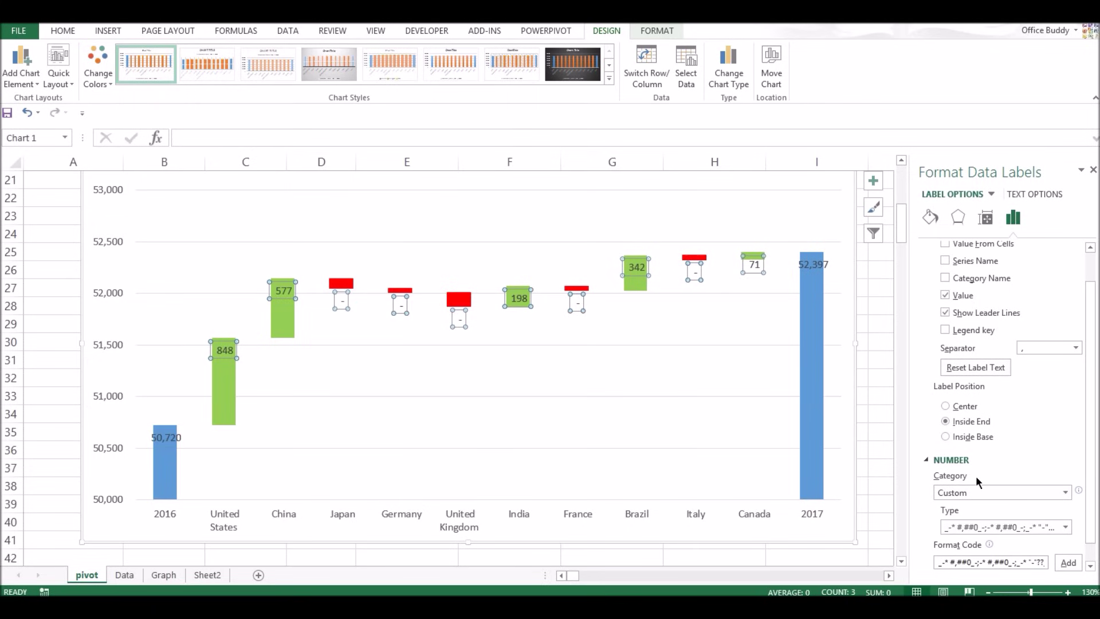
pyautogui.moveTo(1090, 512); pyautogui.dragTo(1092, 538)
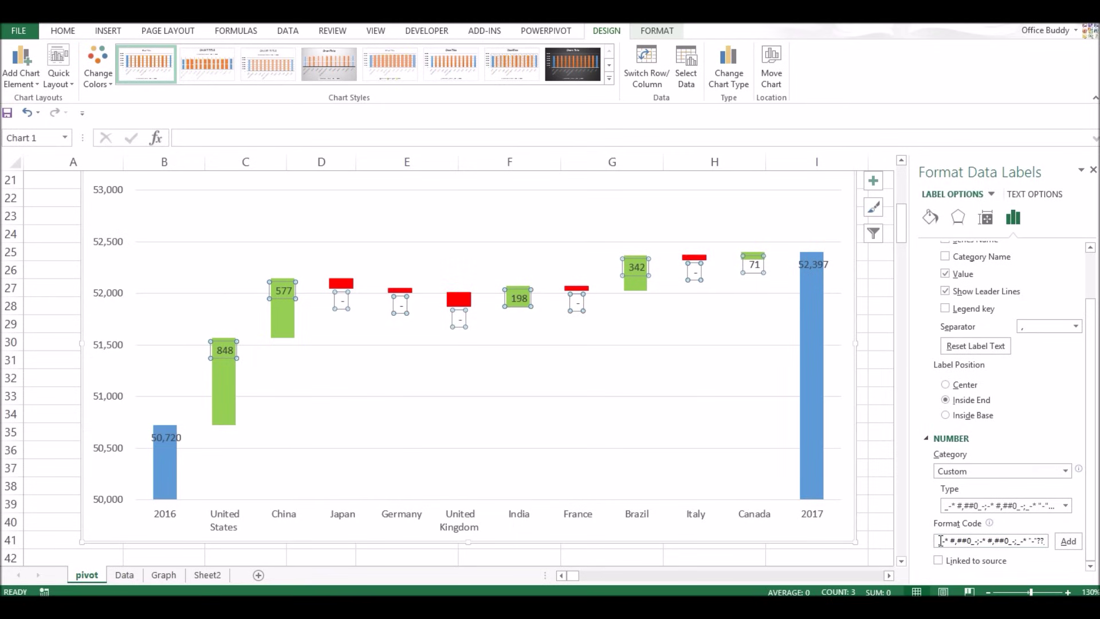
pyautogui.moveTo(939, 541); pyautogui.dragTo(1071, 542)
pyautogui.write('0;;')
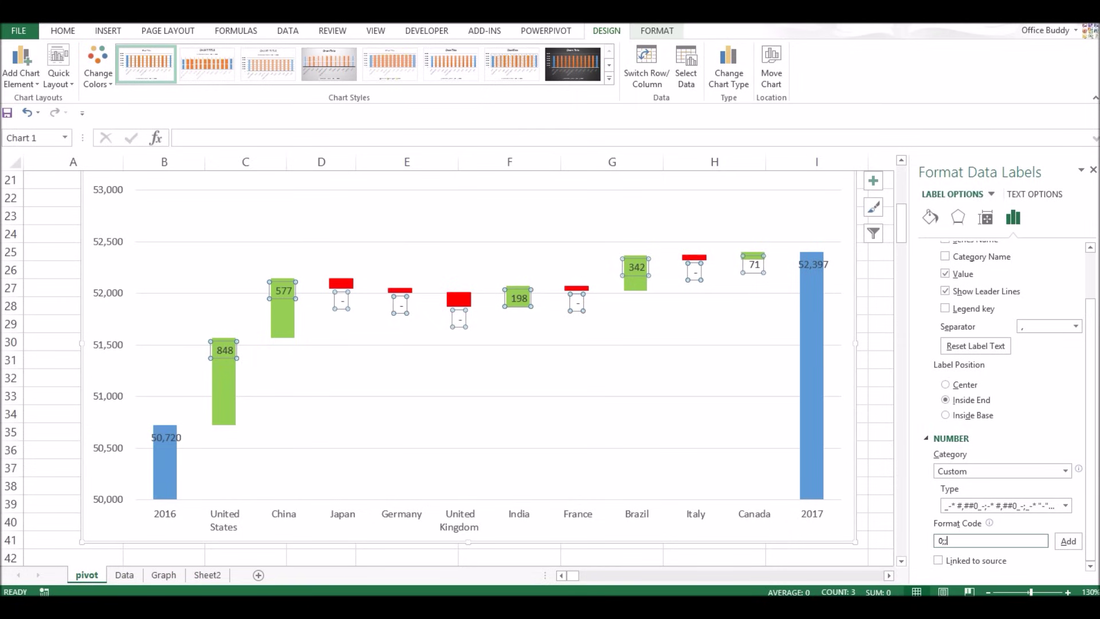
pyautogui.click(1062, 541)
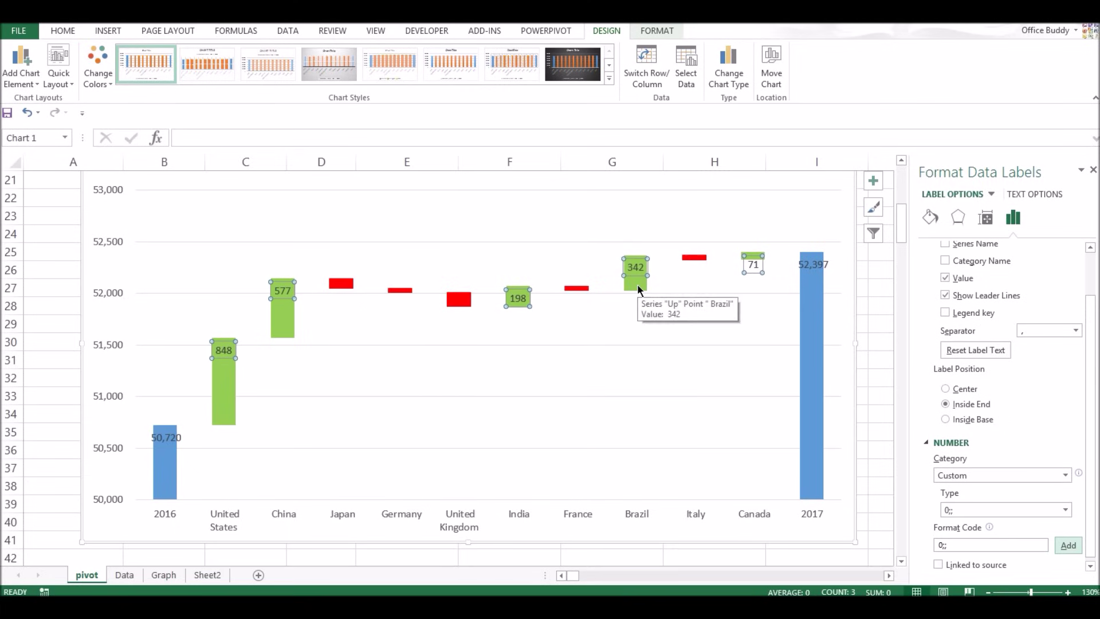
# Step: Review the 0;; format code of the Up series labels against the columns, re-add it, and deselect the chart
pyautogui.click(939, 546)
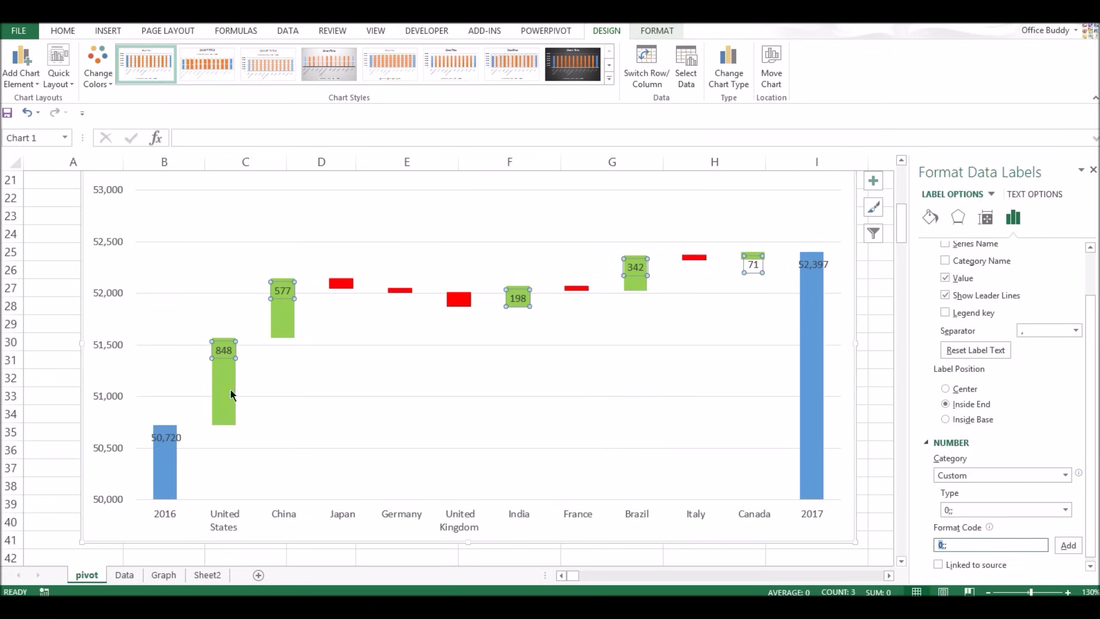
pyautogui.moveTo(222, 368)
pyautogui.write(';')
pyautogui.click(955, 548)
pyautogui.click(1073, 550)
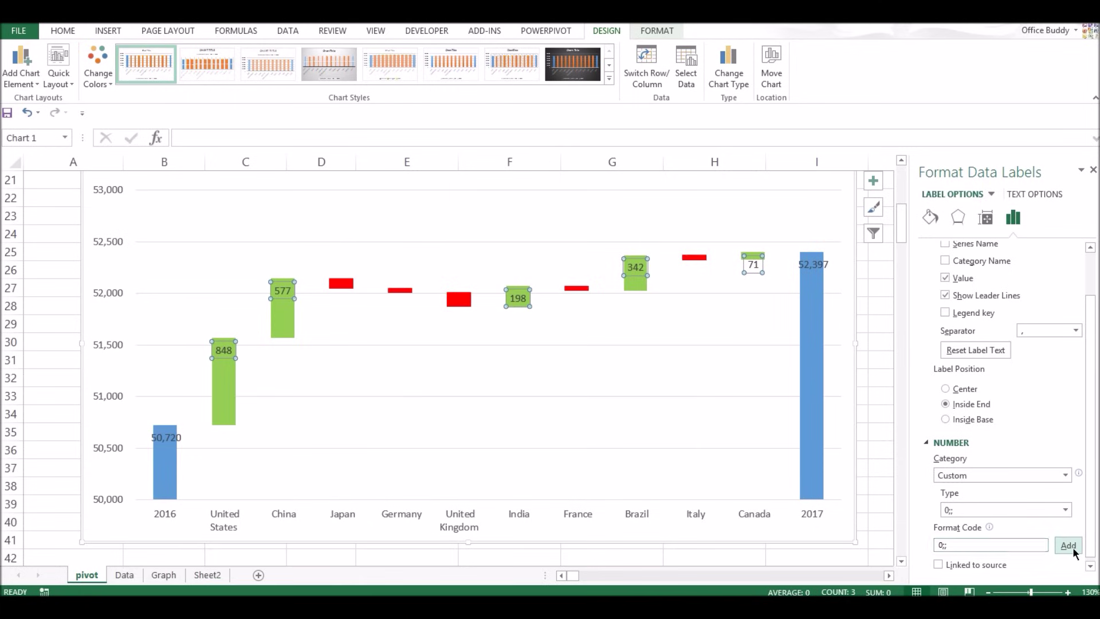
pyautogui.scroll(-1, 1092, 469)
pyautogui.scroll(2, 1090, 437)
pyautogui.scroll(-2, 1090, 437)
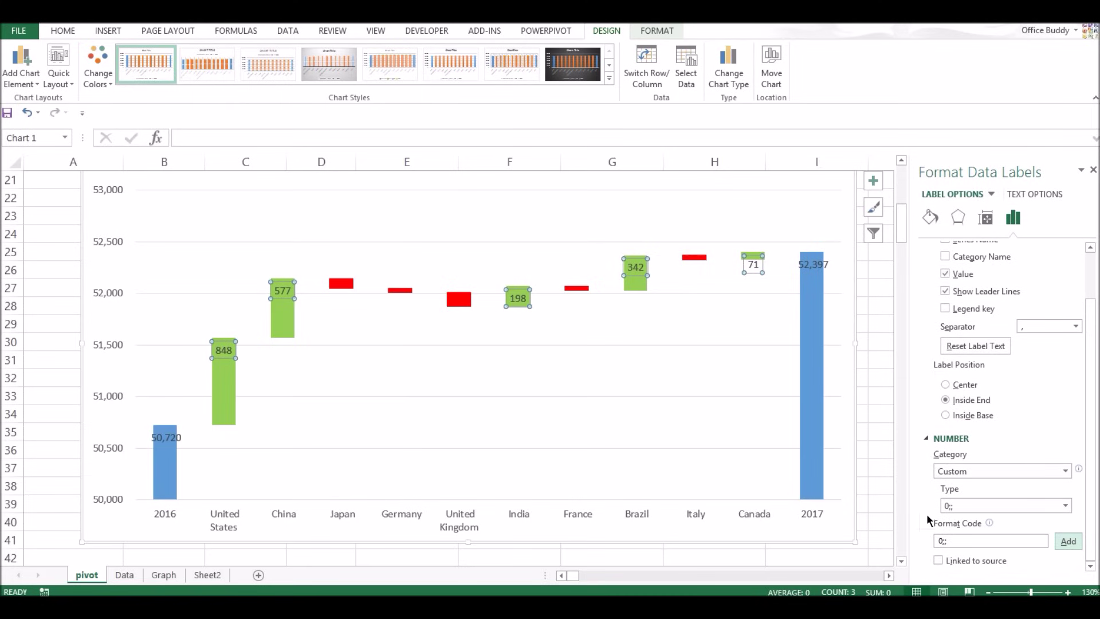
pyautogui.click(876, 342)
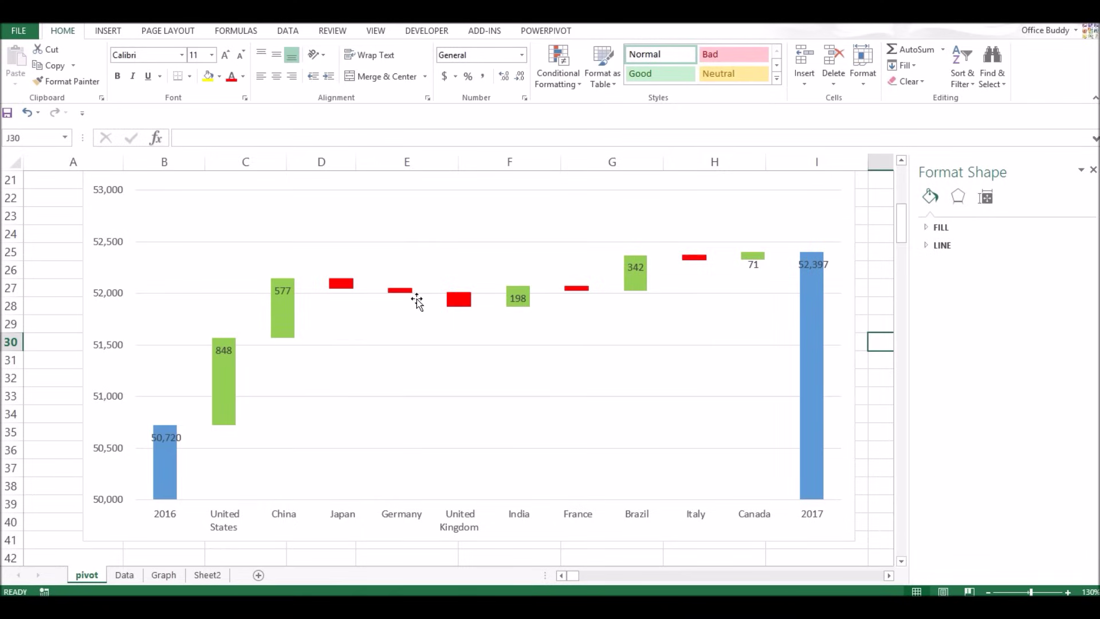
# Step: Add data labels to the red Down series columns
pyautogui.click(347, 284)
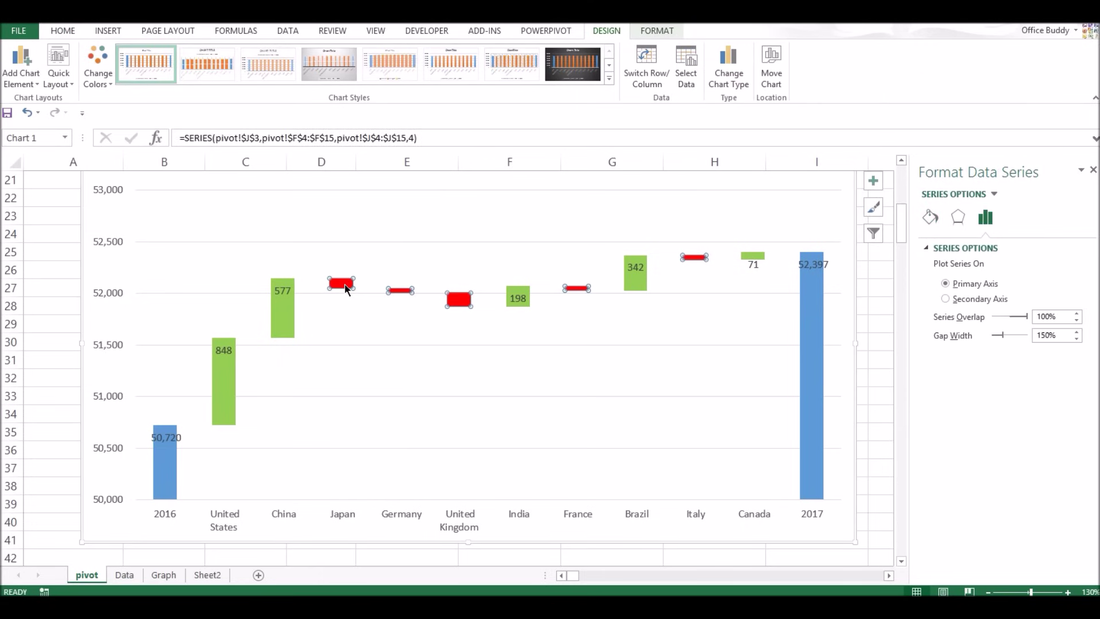
pyautogui.rightClick(347, 288)
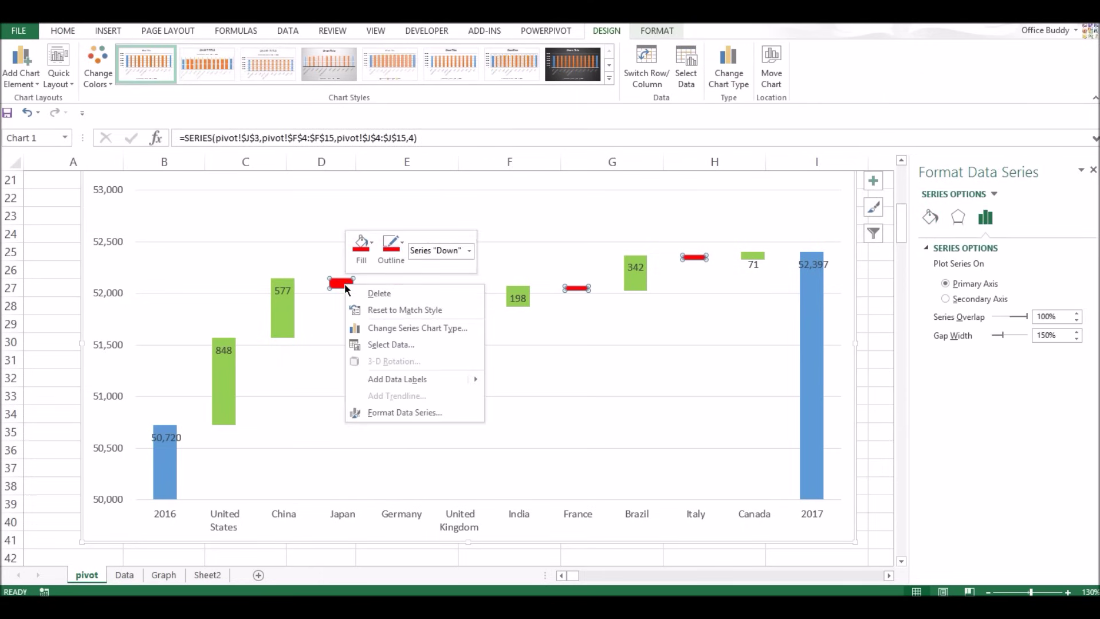
pyautogui.click(407, 380)
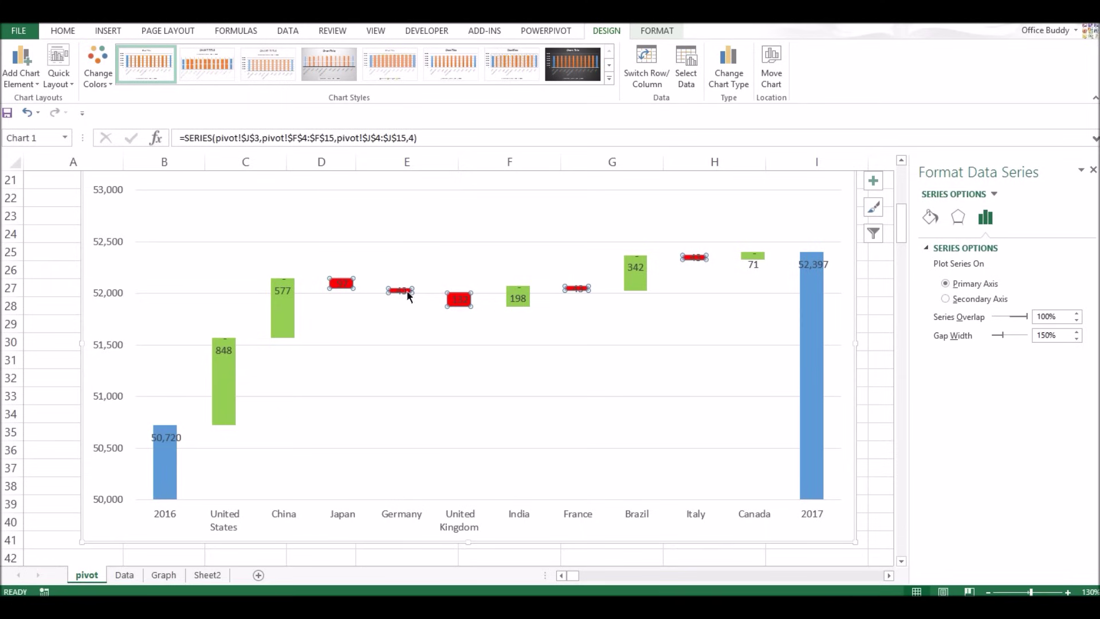
# Step: Apply the custom number format code 0;; to the red Down series data labels
pyautogui.rightClick(343, 282)
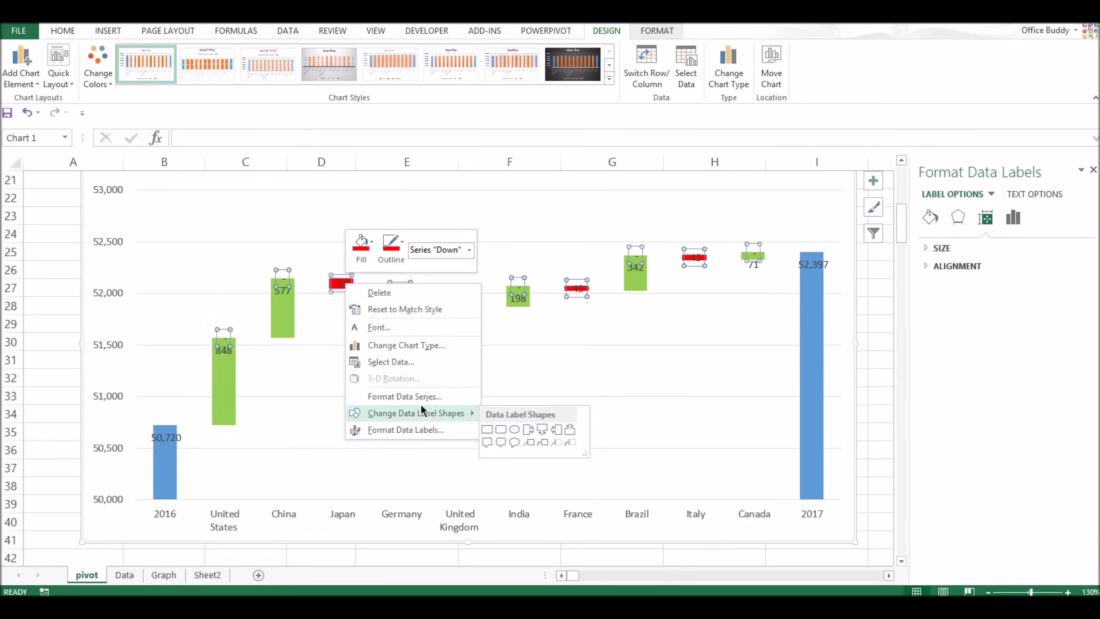
pyautogui.click(422, 429)
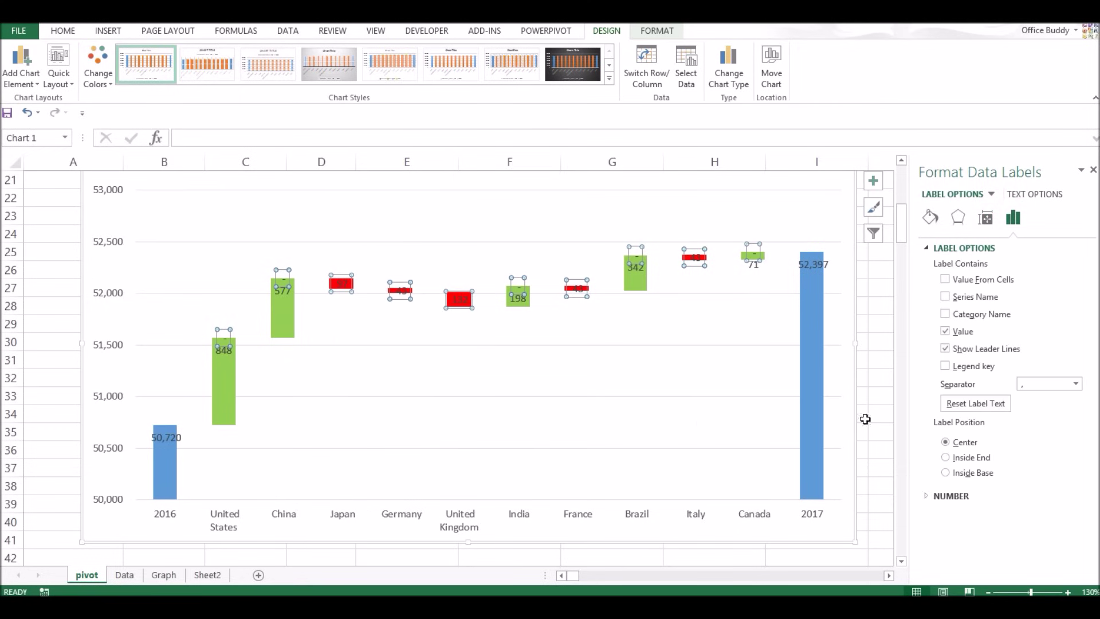
pyautogui.click(936, 499)
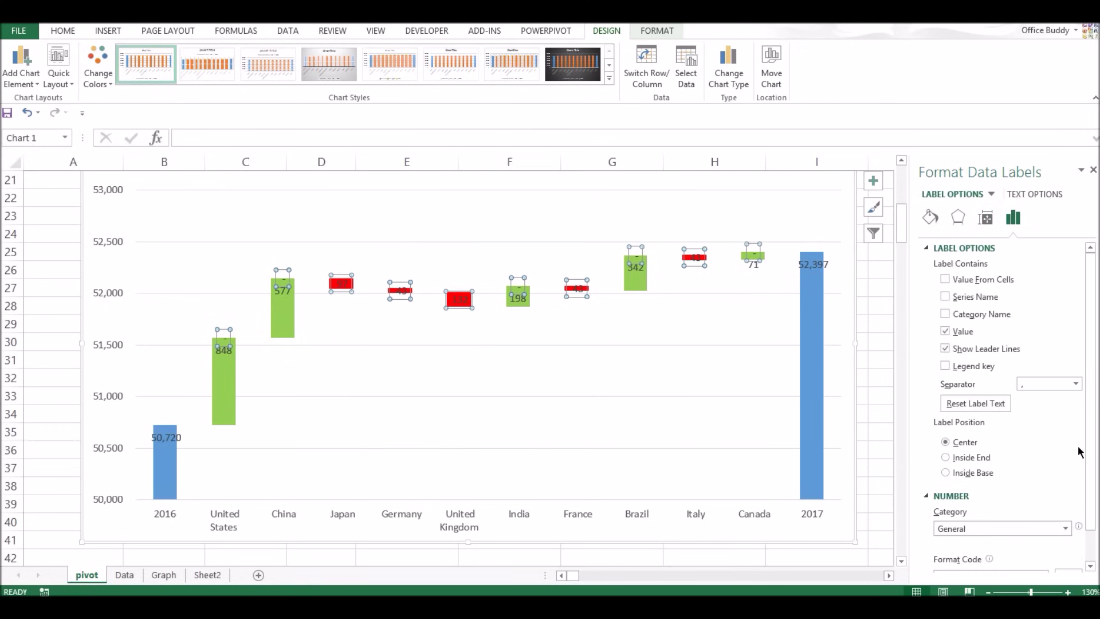
pyautogui.scroll(-1, 1087, 458)
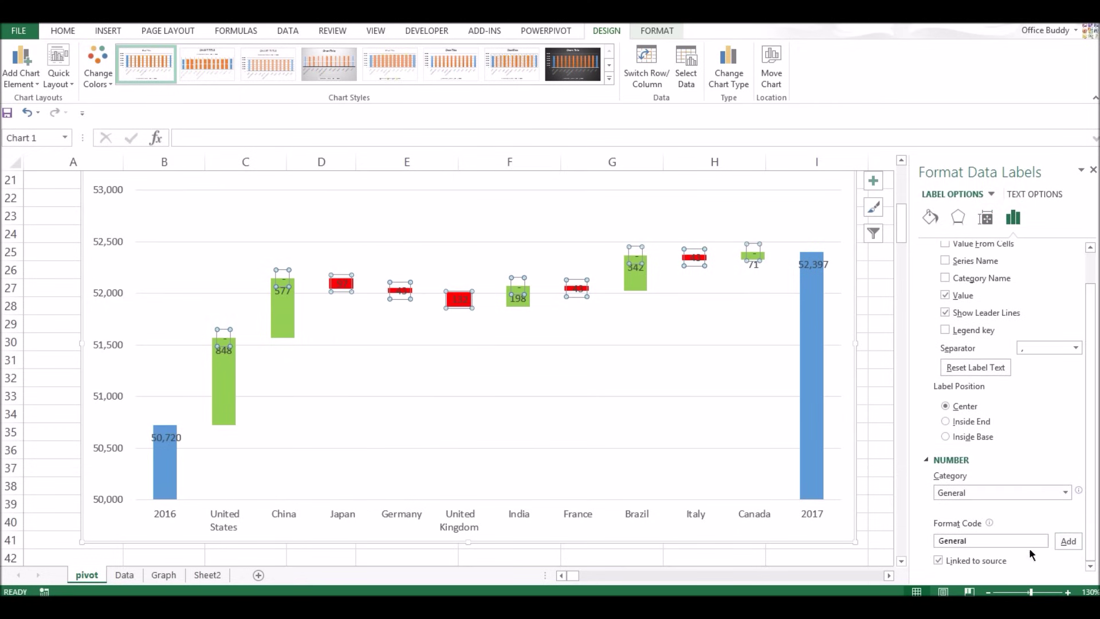
pyautogui.click(1059, 492)
pyautogui.click(988, 480)
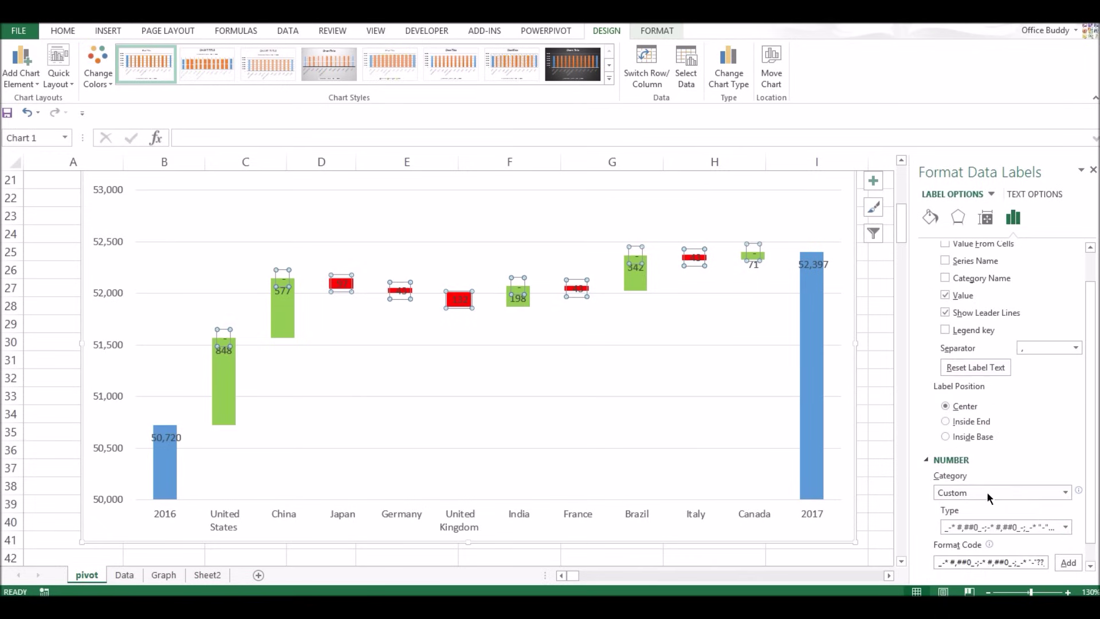
pyautogui.scroll(-1, 1085, 474)
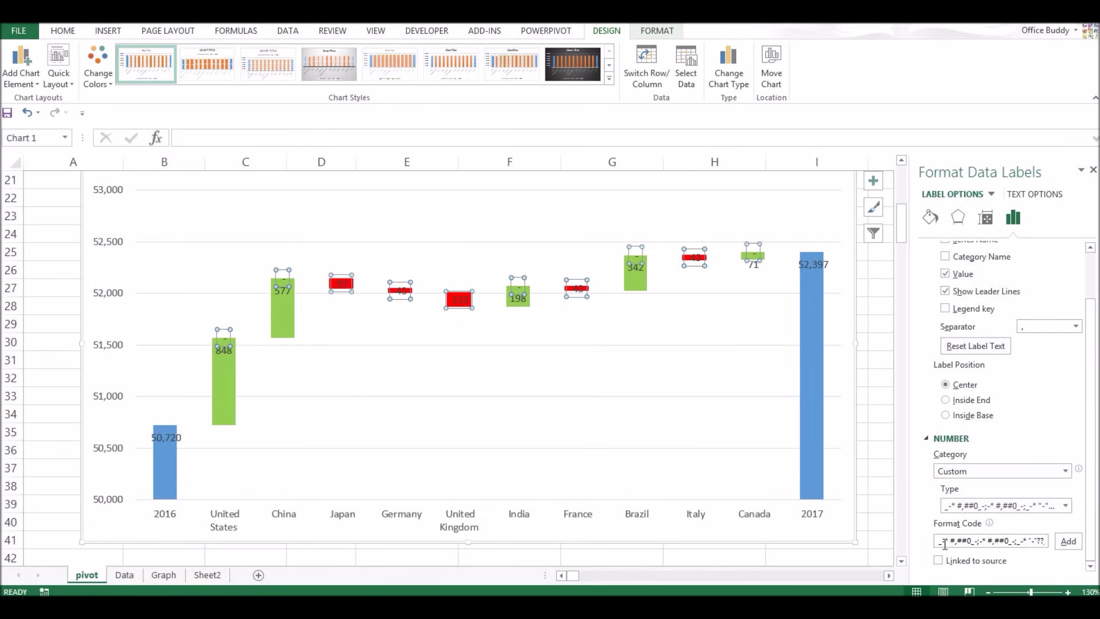
pyautogui.moveTo(939, 540); pyautogui.dragTo(1051, 541)
pyautogui.write('0;;')
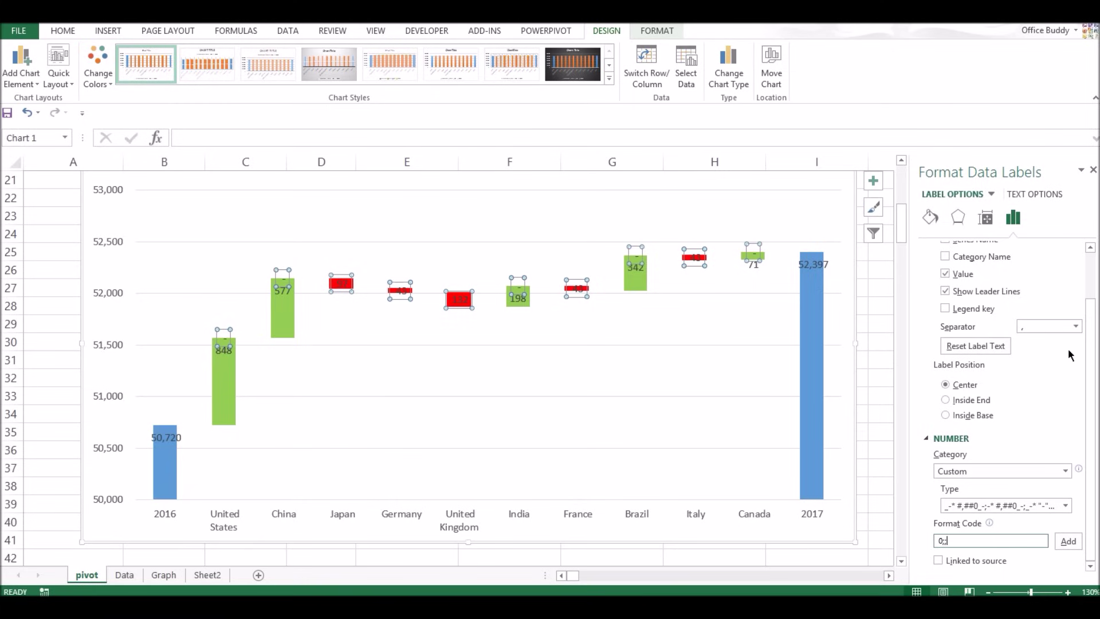
pyautogui.click(1067, 542)
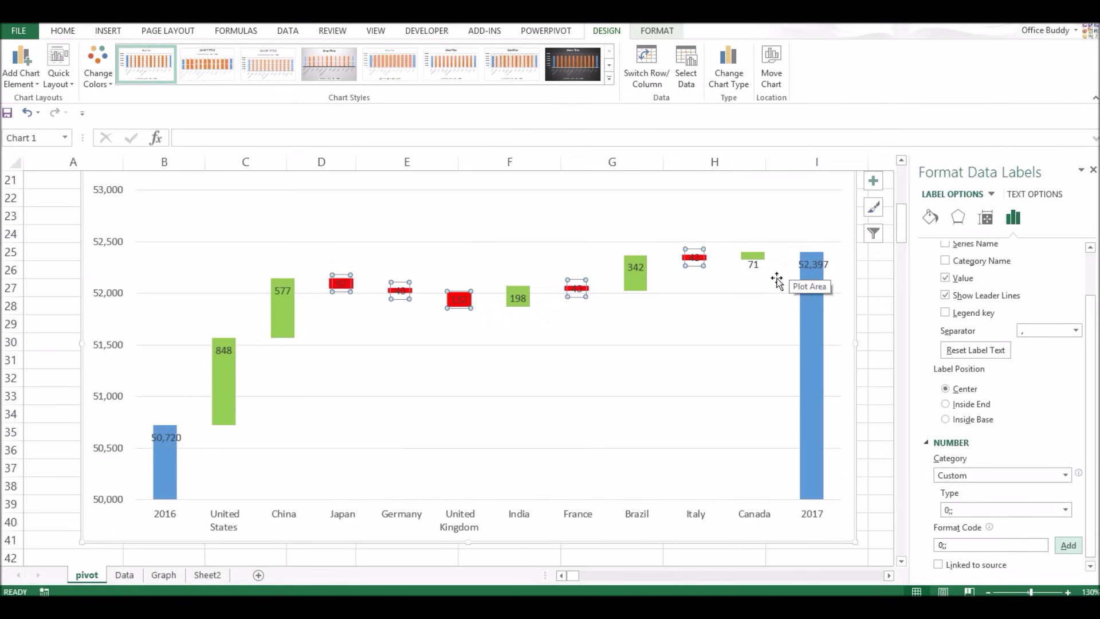
pyautogui.click(678, 358)
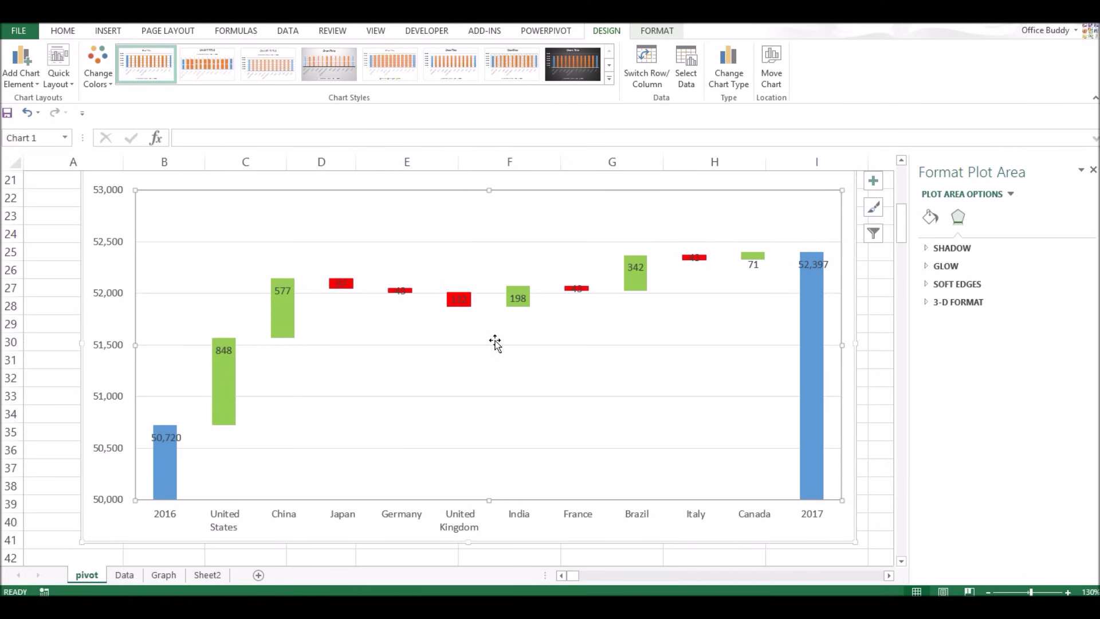
# Step: Set the label position of the red Down series data labels to Inside End
pyautogui.click(341, 285)
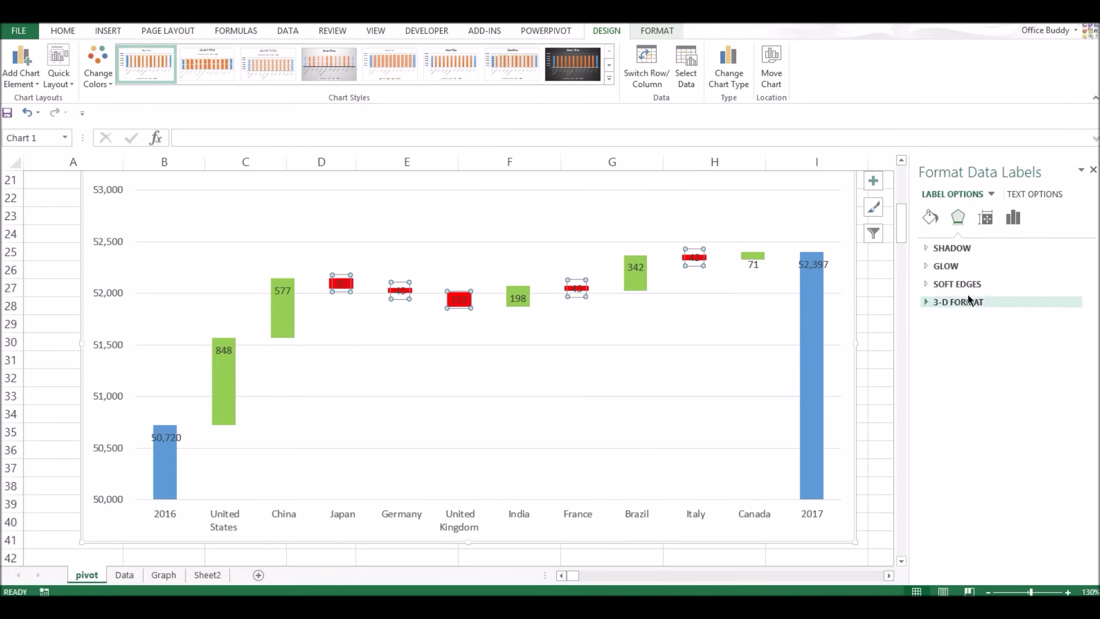
pyautogui.rightClick(348, 292)
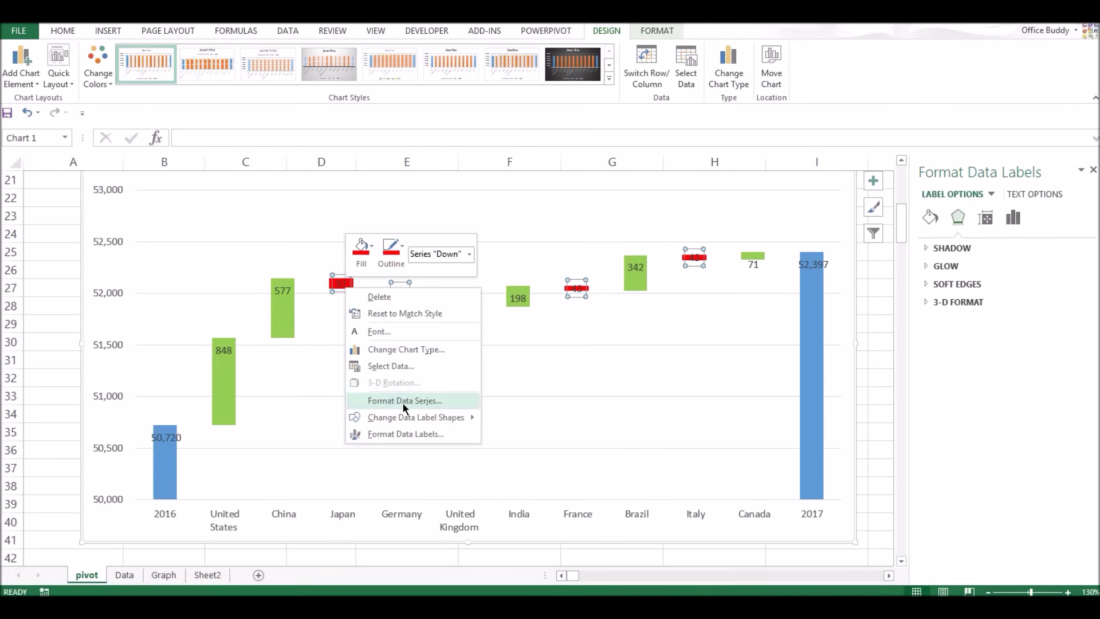
pyautogui.click(404, 433)
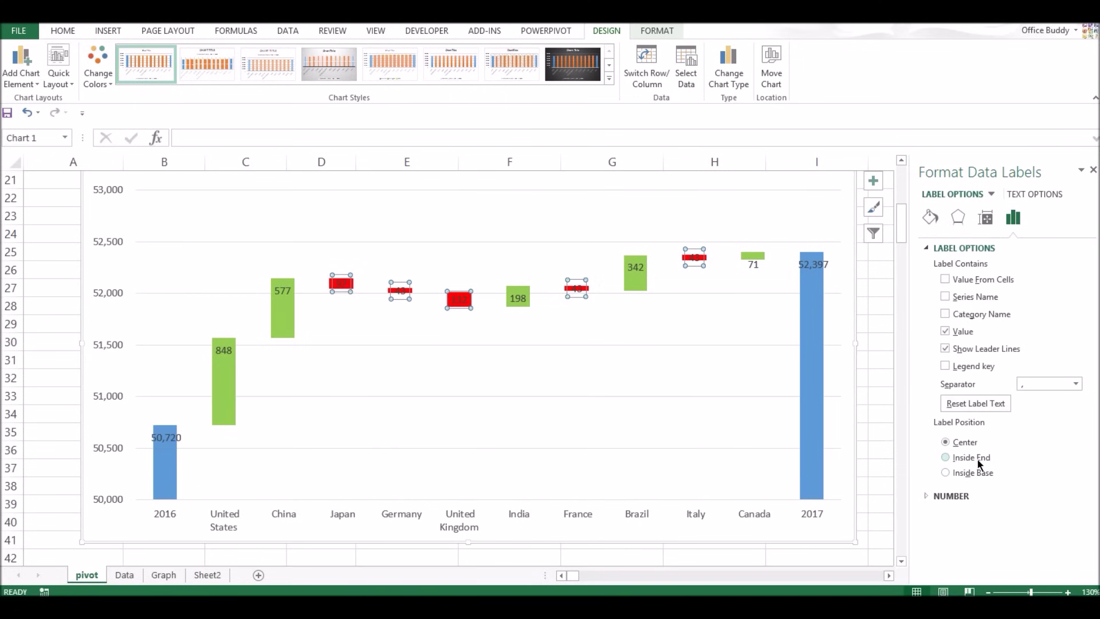
pyautogui.click(945, 457)
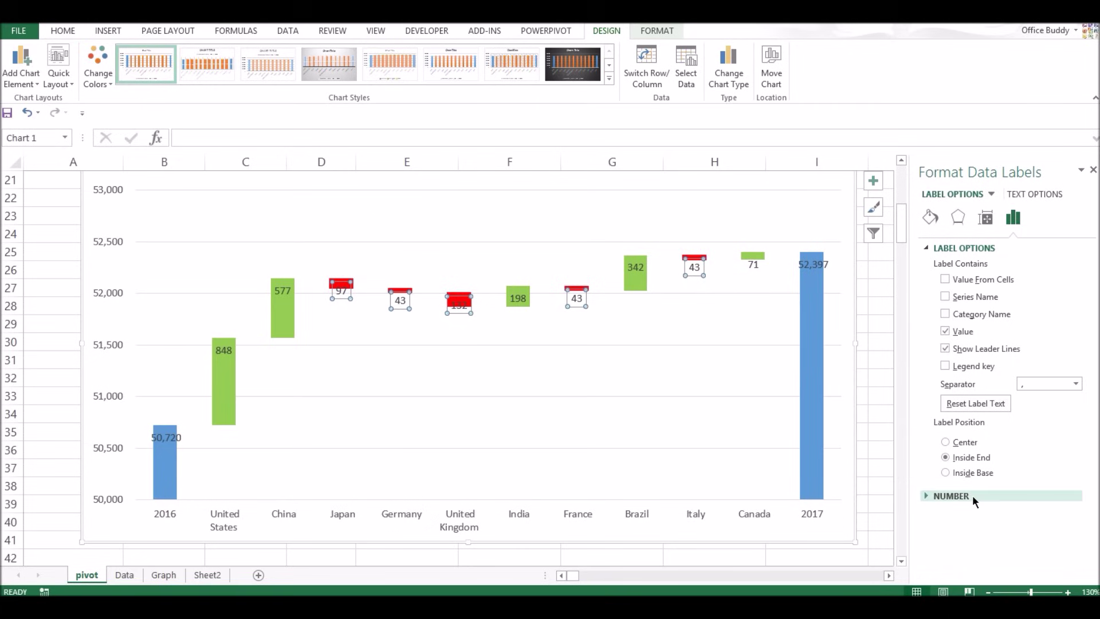
# Step: Delete the horizontal gridlines from the waterfall chart
pyautogui.click(632, 343)
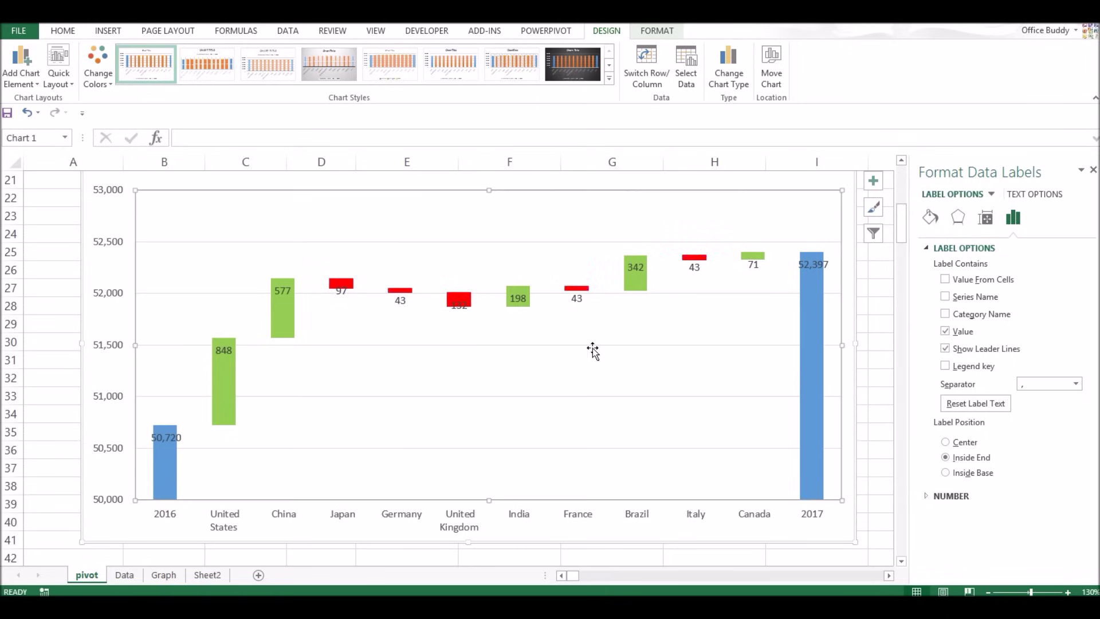
pyautogui.click(410, 242)
pyautogui.press('Delete')
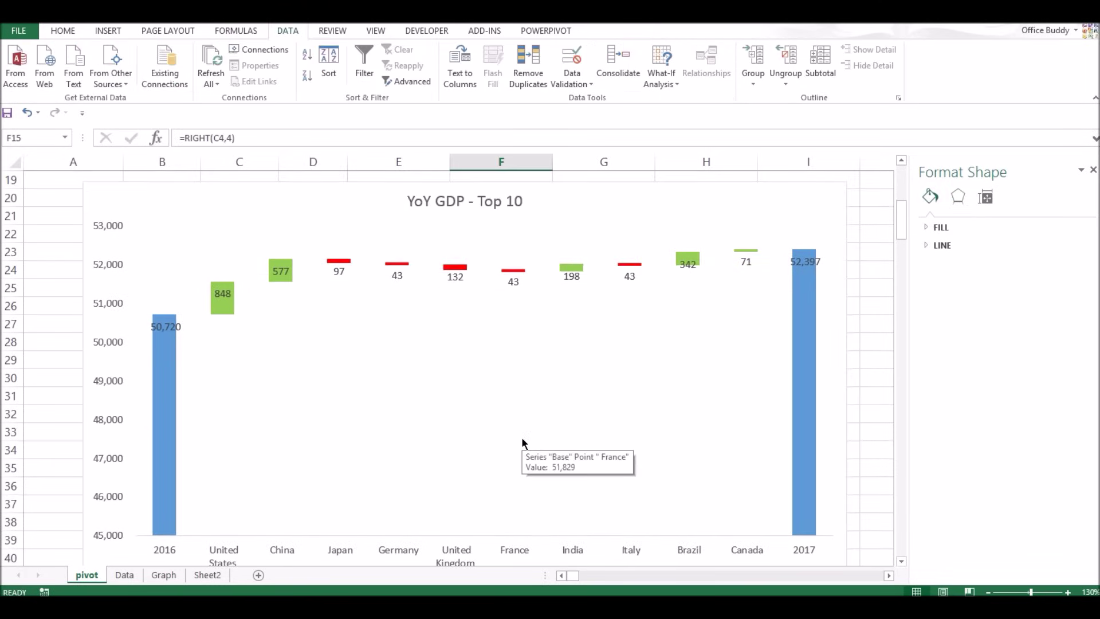
pyautogui.scroll(-1, 520, 436)
pyautogui.scroll(2, 519, 437)
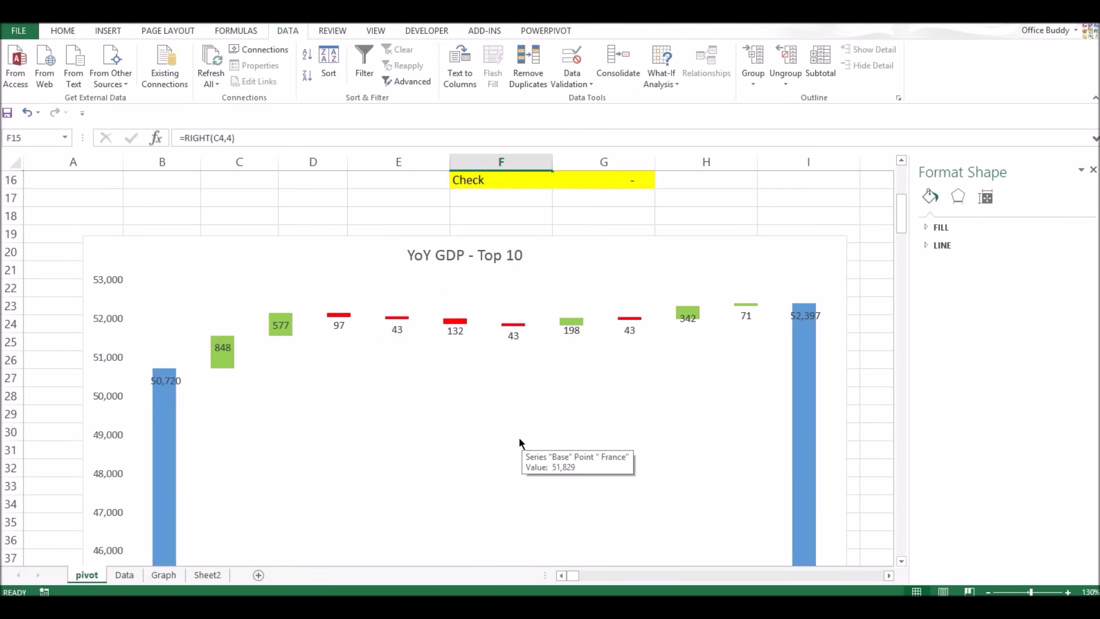
pyautogui.scroll(-1, 520, 439)
pyautogui.scroll(2, 518, 439)
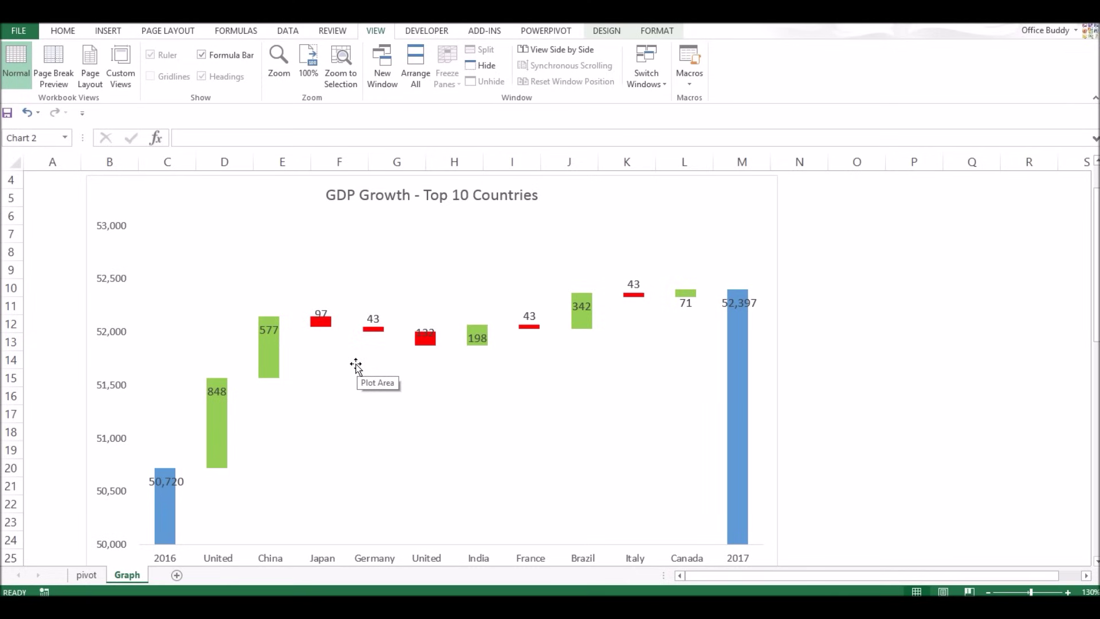
# Step: Switch to the pivot sheet and select Japan's Sum of 2017 value in the pivot table
pyautogui.click(98, 579)
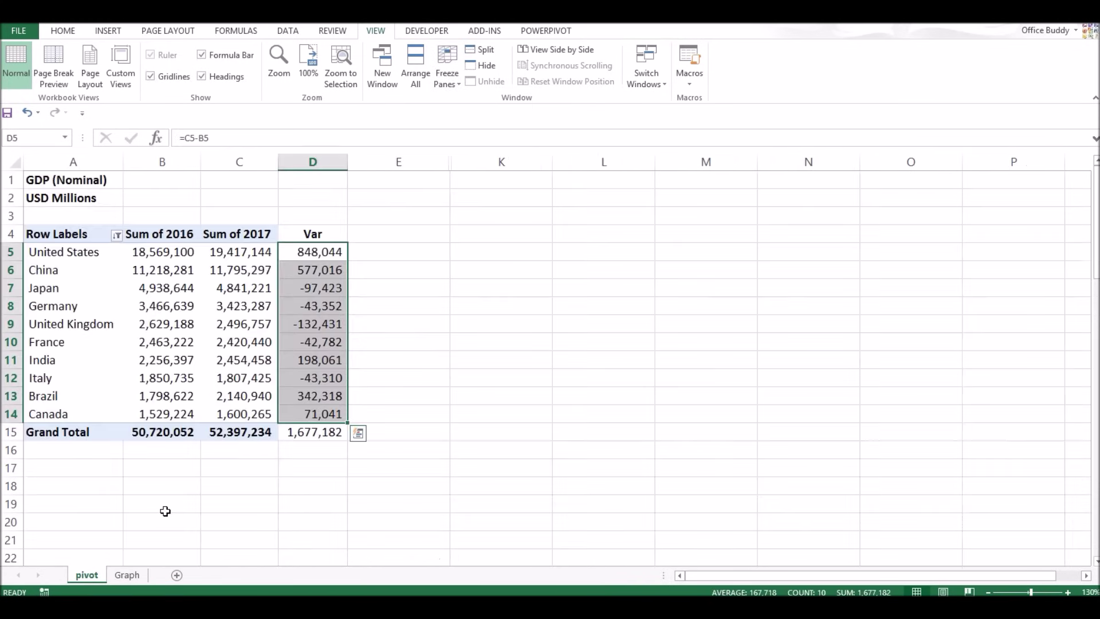
pyautogui.click(238, 292)
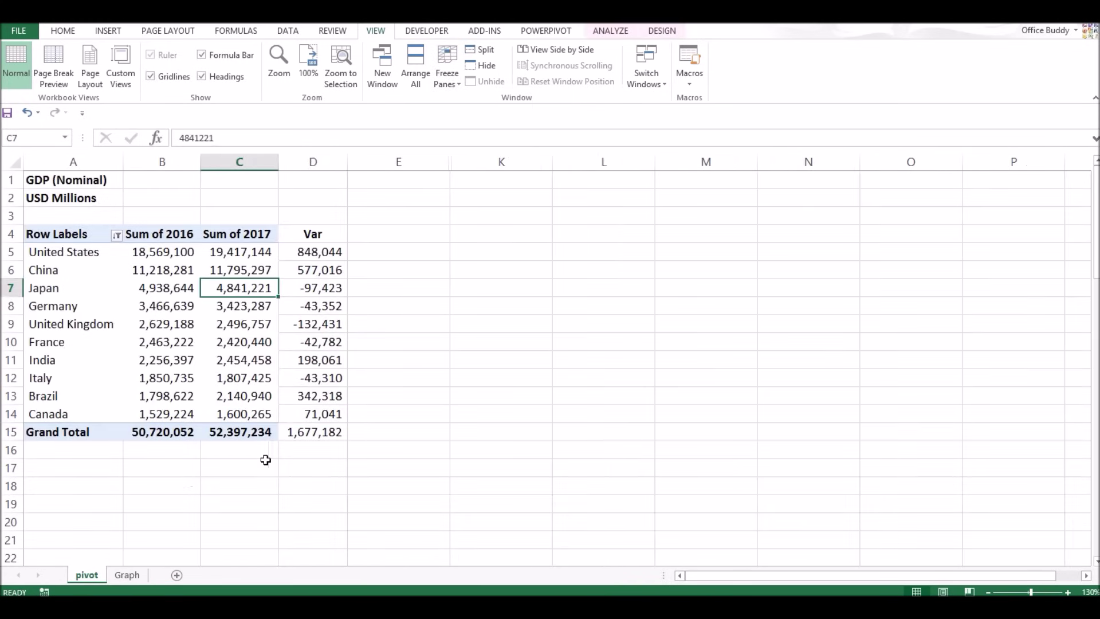